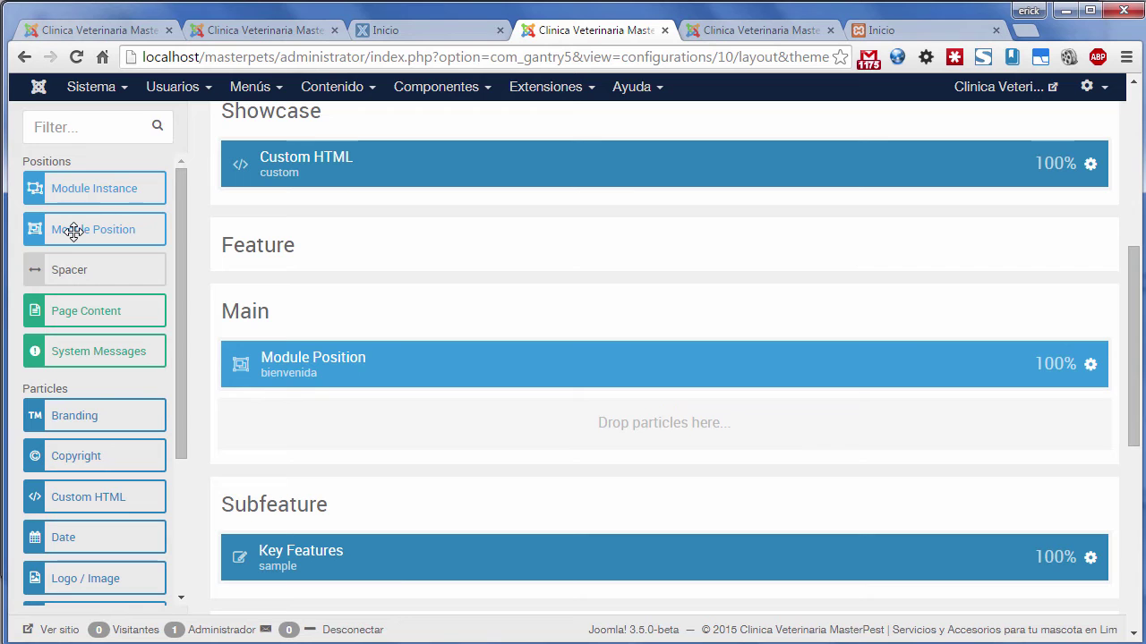
Step: Add three module positions side by side in the empty row of the Main section, beneath bienvenida
left_click_drag(73, 231, 357, 422)
left_click_drag(51, 231, 229, 427)
left_click_drag(96, 239, 229, 421)
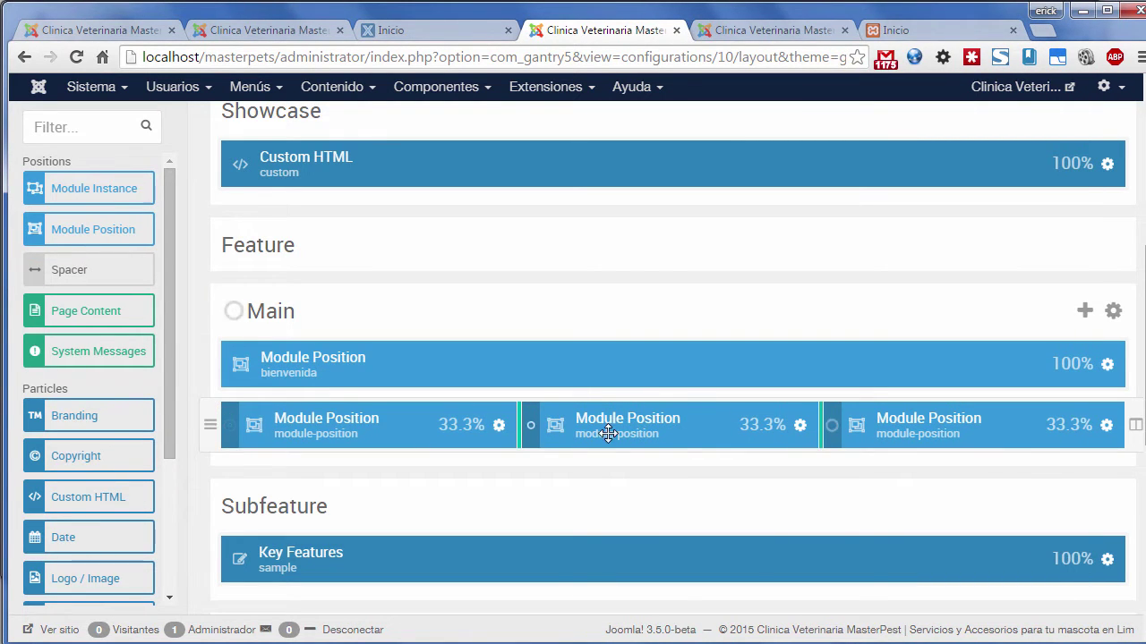
Step: Try widths of 24%, 29% and 47% for the three new module positions, and reset the row to equal widths
left_click_drag(520, 432, 432, 432)
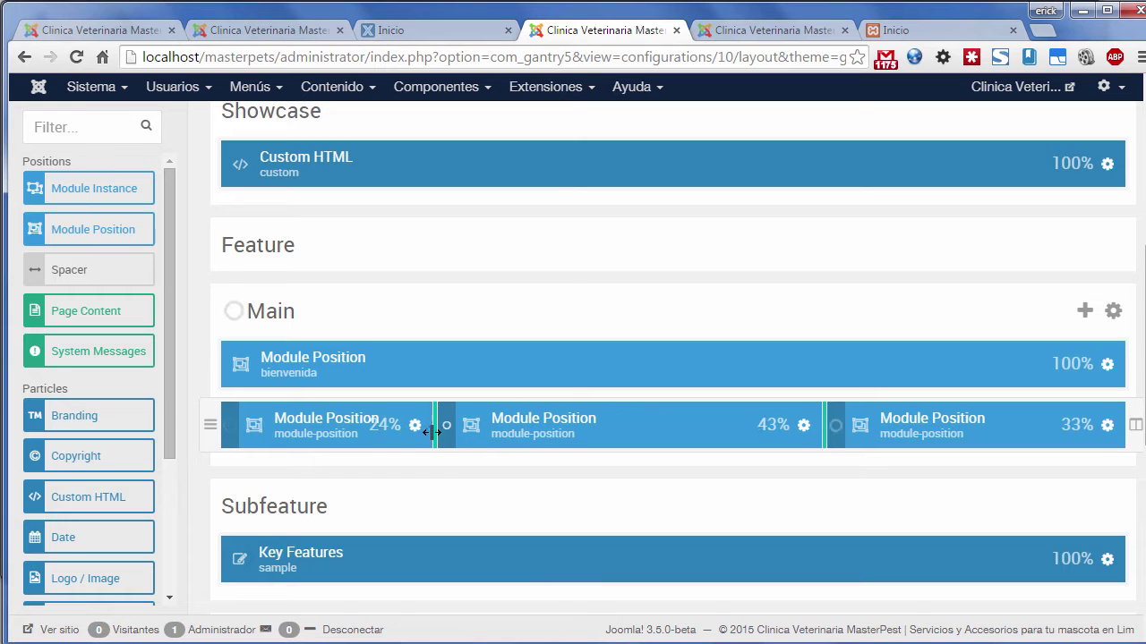
left_click_drag(824, 426, 699, 428)
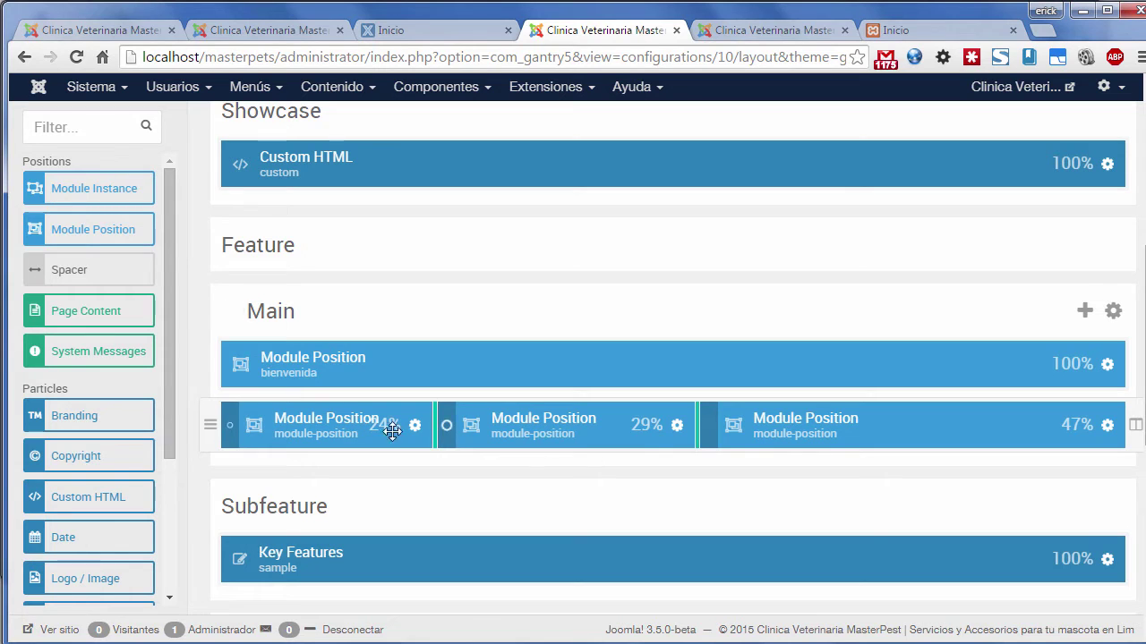
left_click(1135, 433)
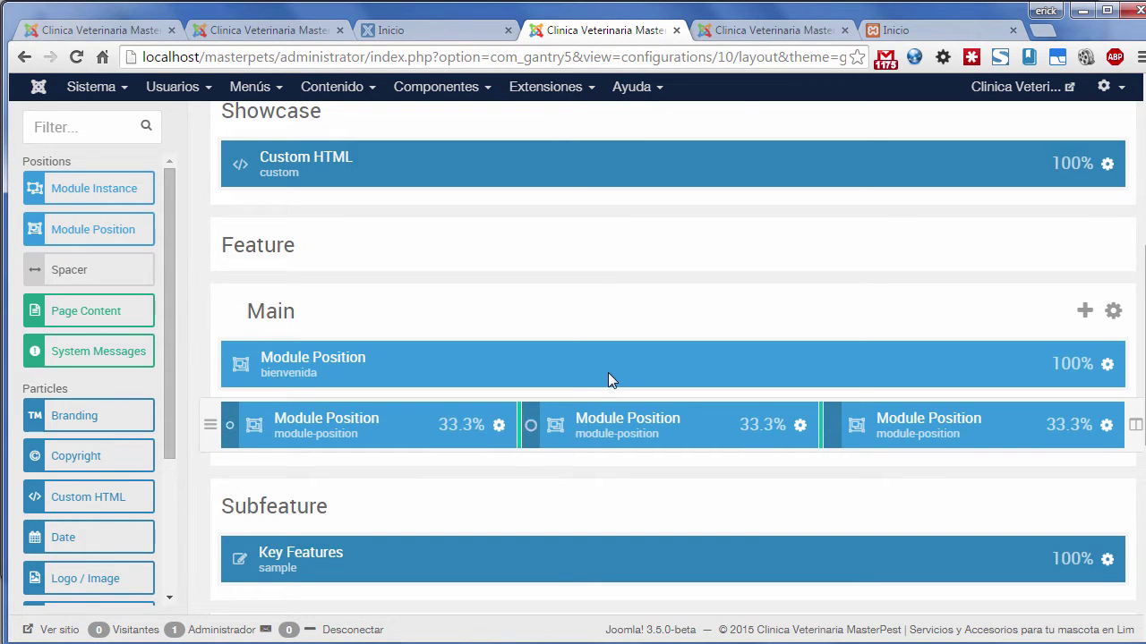
Step: Save and close the Texto de bienvenida module and create a new HTML personalizado module
left_click(747, 27)
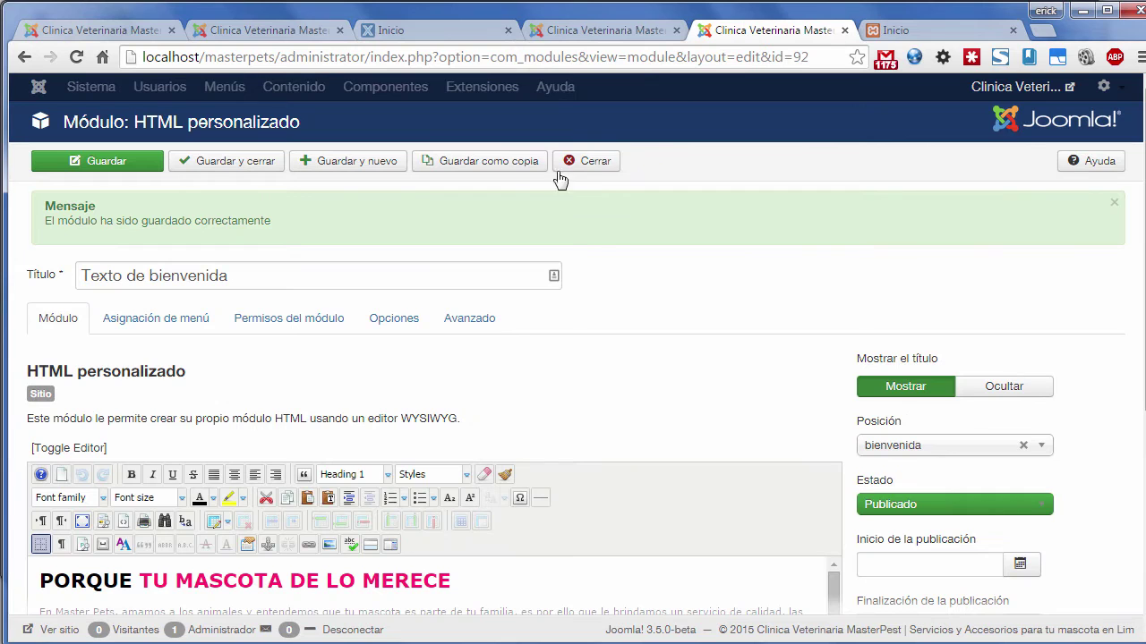
left_click(237, 174)
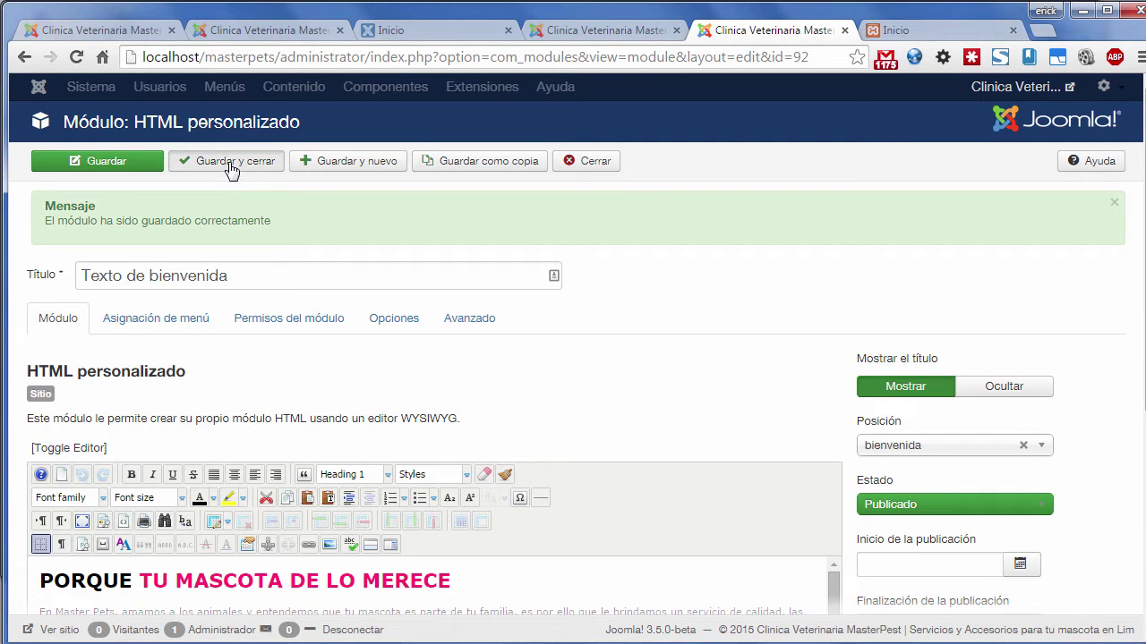
left_click(128, 168)
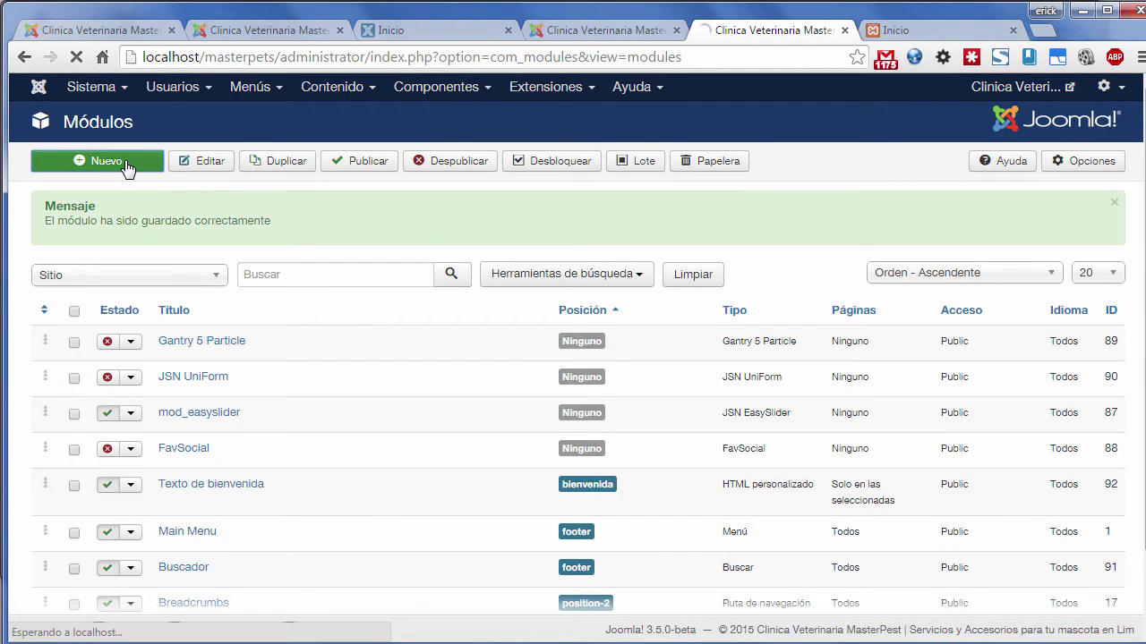
scroll(225, 230, "down", 3)
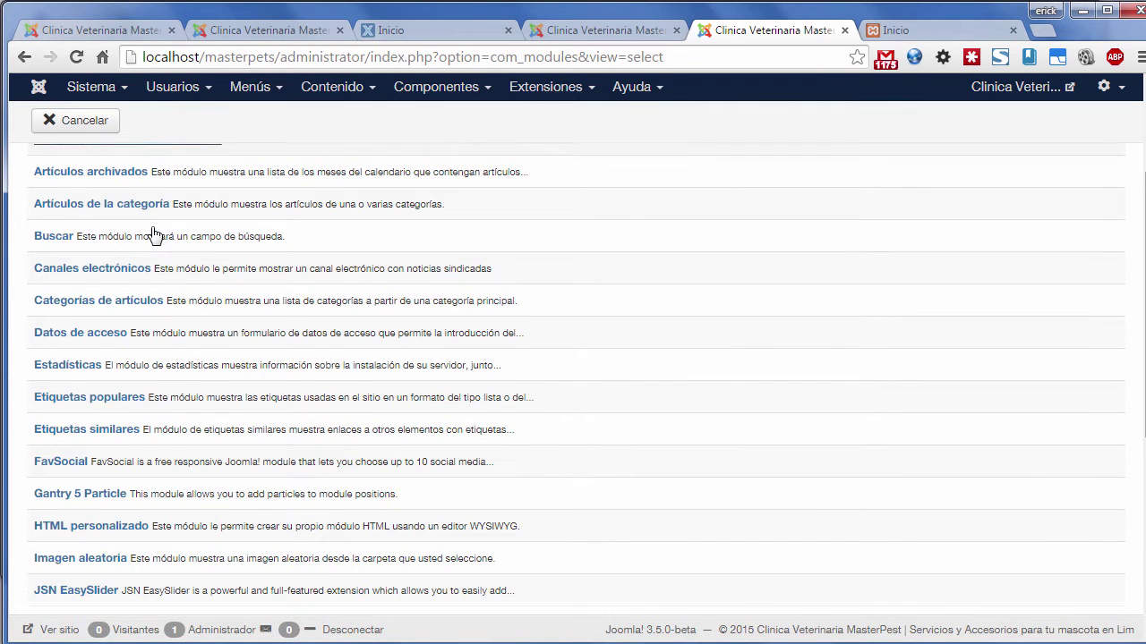
left_click(94, 526)
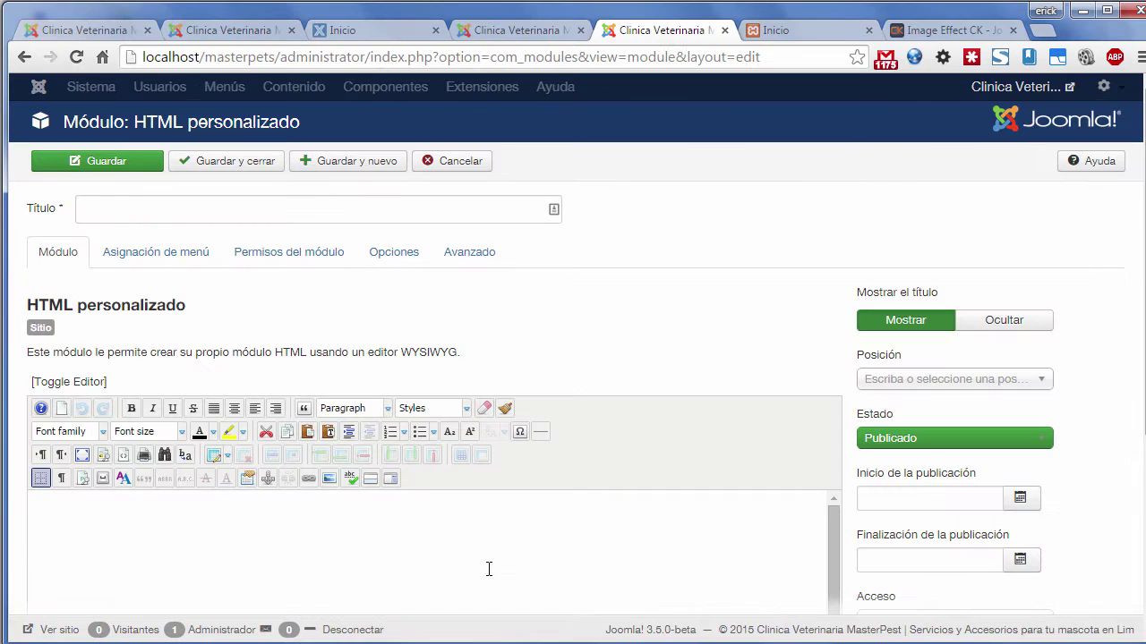
Step: Switch to Photoshop and examine the three image boxes in the Pagina-Inicial.psd design, especially the QUIENES SOMOS one
key("alt+Tab")
scroll(511, 433, "down", 1)
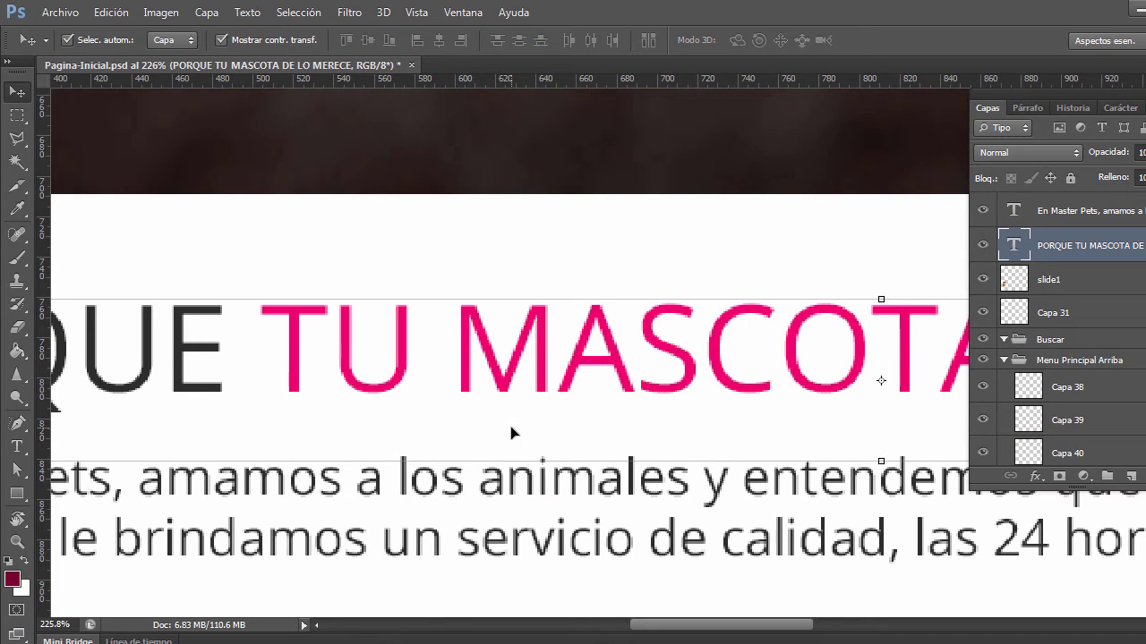
scroll(512, 433, "down", 5)
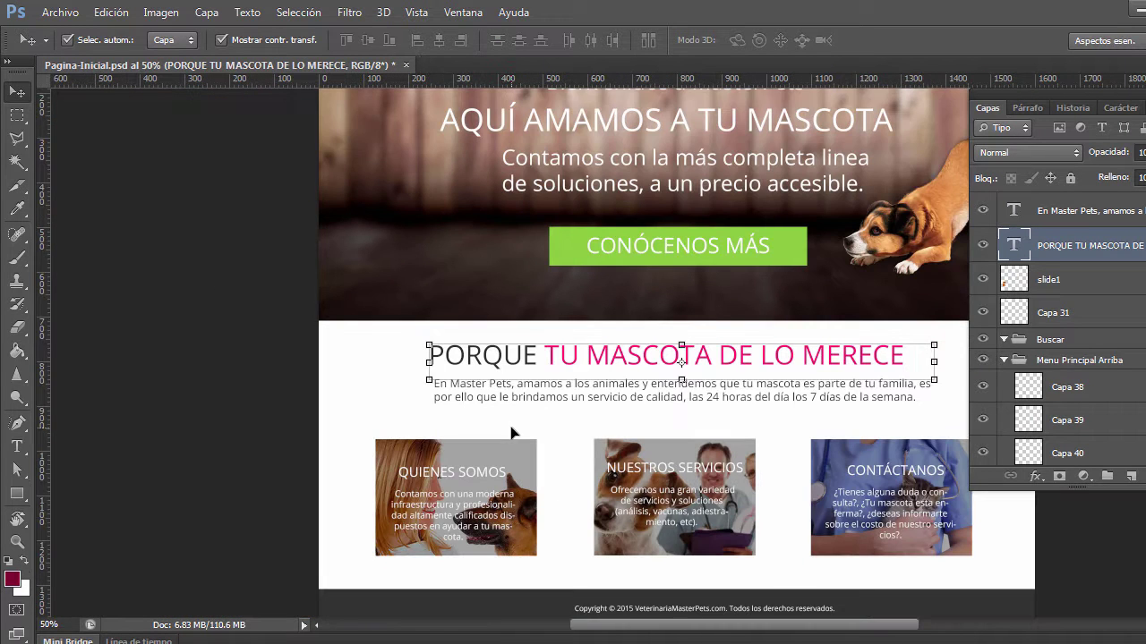
scroll(513, 433, "down", 3)
scroll(522, 437, "up", 1)
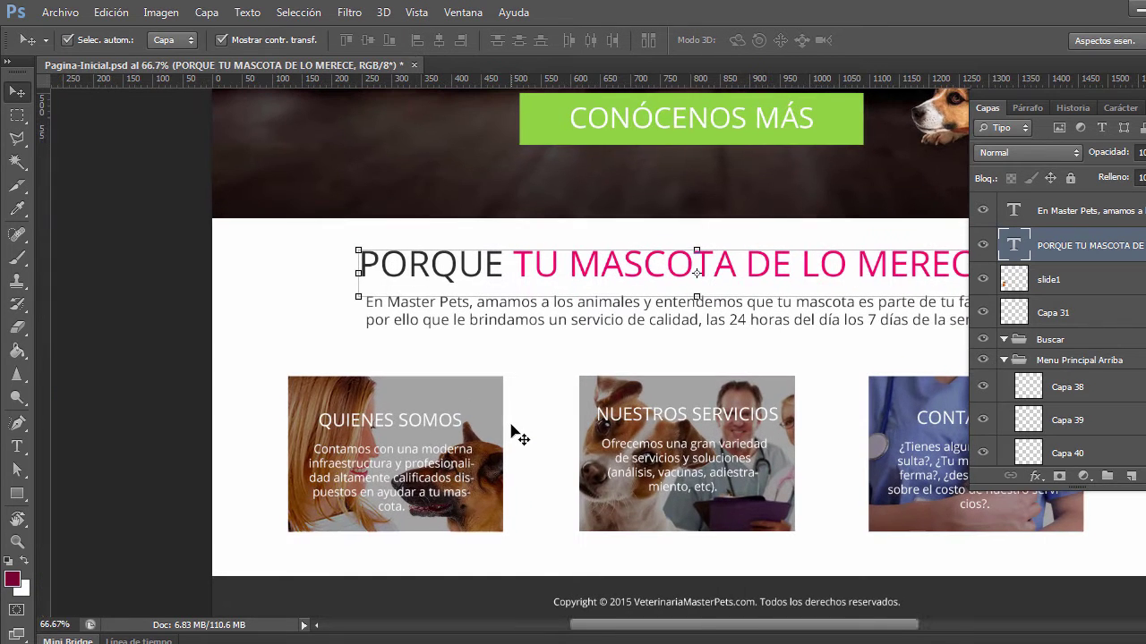
left_click(443, 417)
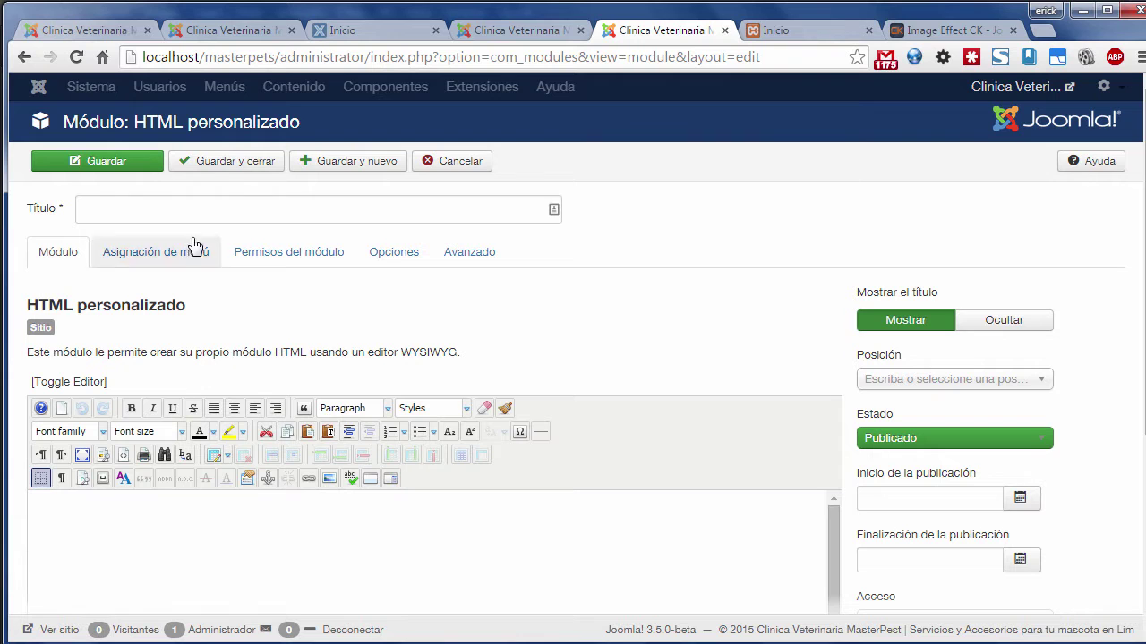
Step: Back in the browser, title the new HTML module Quienes Somos
left_click(174, 212)
type("Quienes")
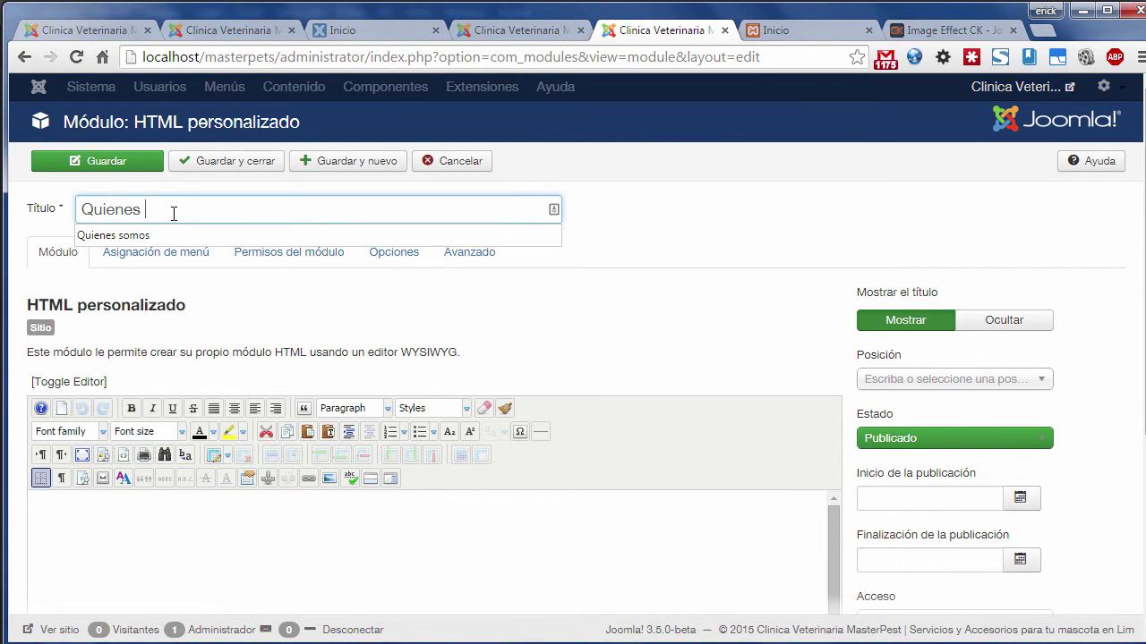
left_click(538, 324)
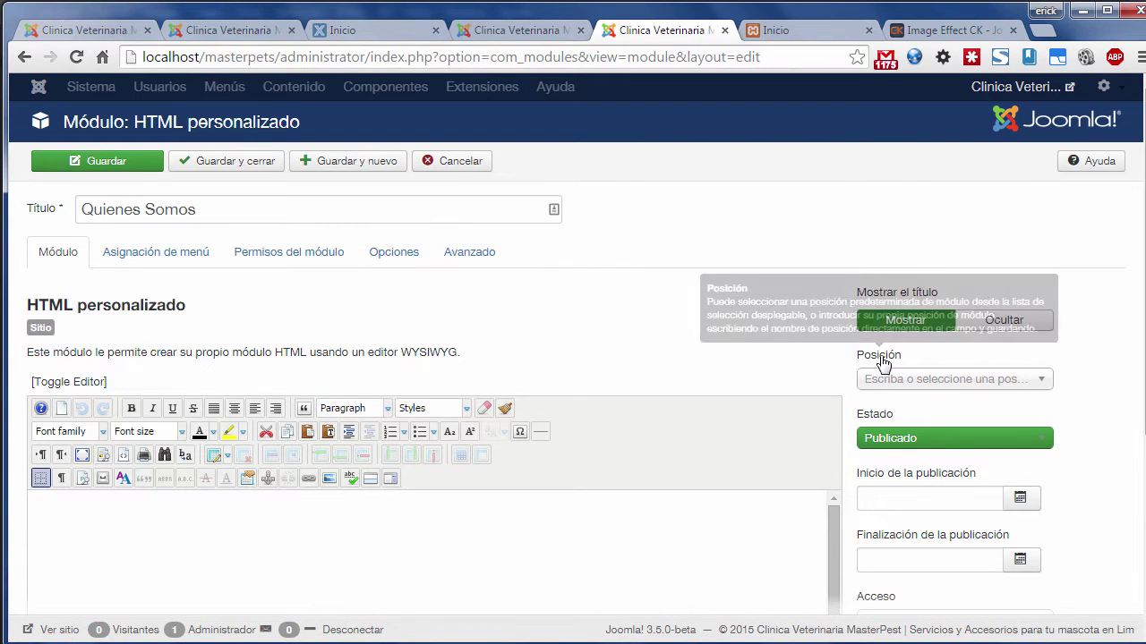
Step: Try to assign the module to a custom position named quienes-somos
scroll(884, 363, "down", 1)
left_click(895, 292)
type("quienes-somos")
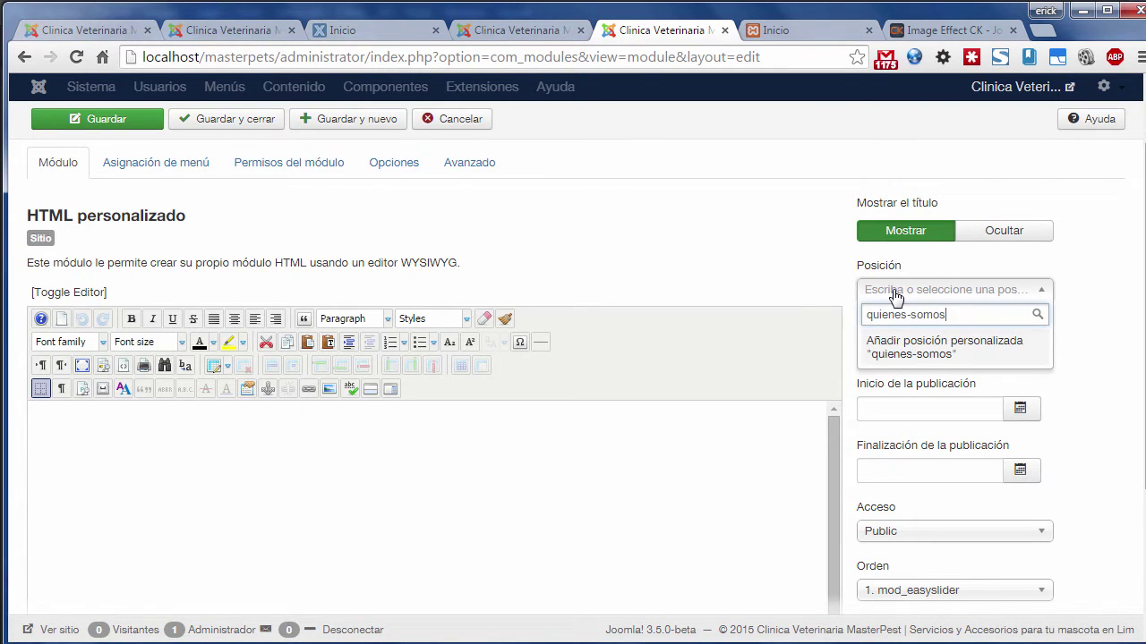
left_click(546, 205)
Step: Limit the module to selected menu pages, deselecting Nosotros, and check the image boxes on the pruebamasterpets reference site
left_click(155, 162)
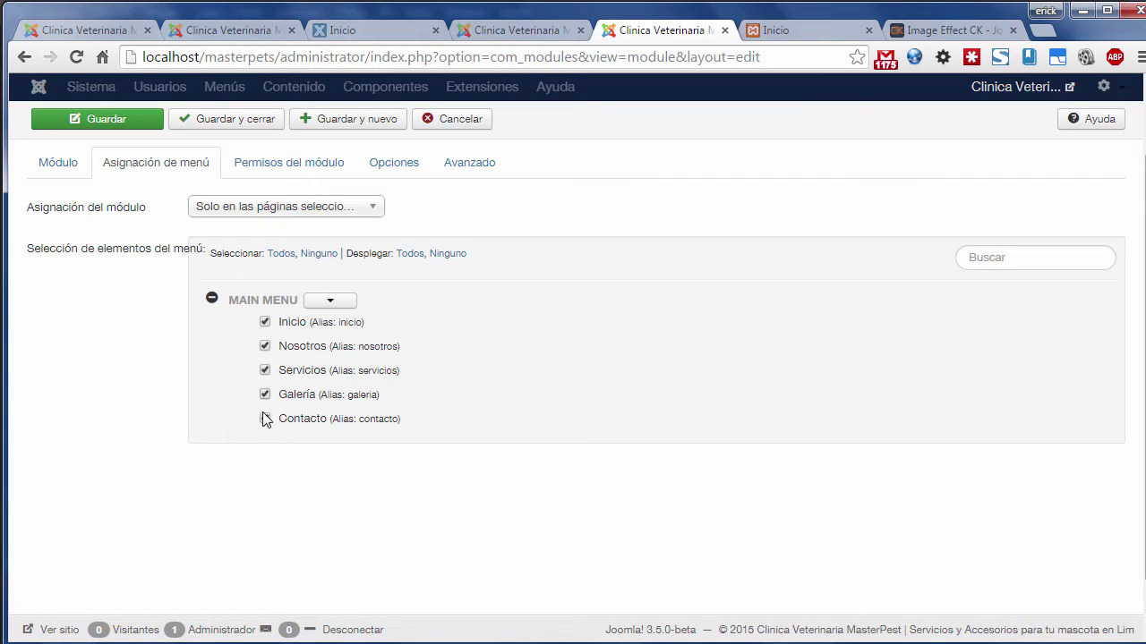
left_click(265, 348)
left_click(351, 32)
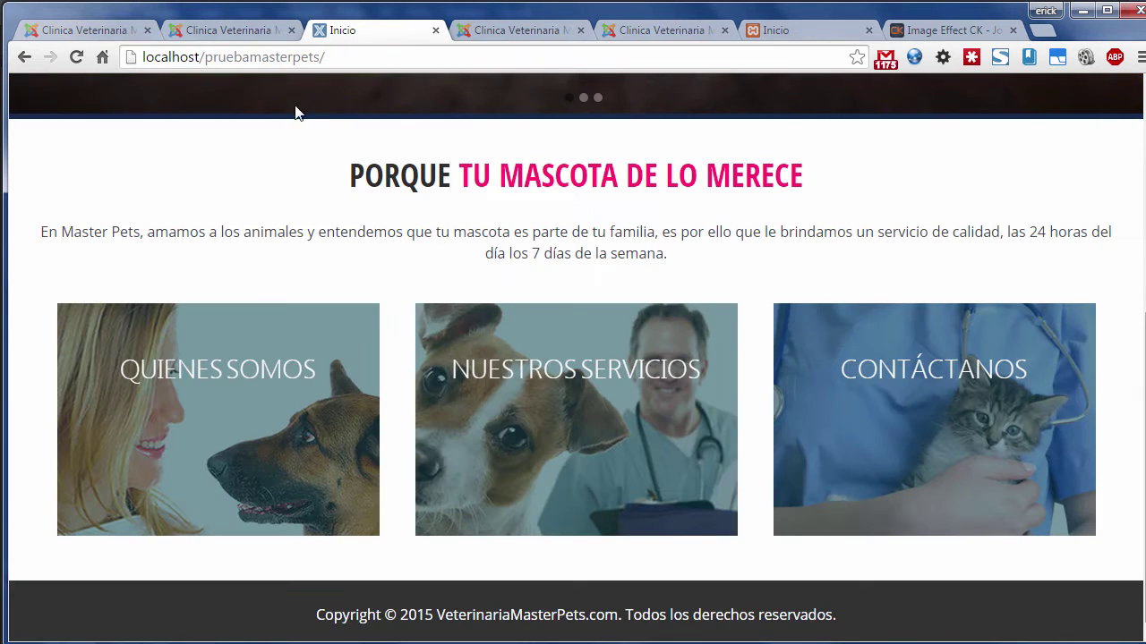
key("ctrl+Tab")
key("ctrl+Tab")
Step: Set the Quienes Somos module's position to the custom position quienes-somos
left_click(54, 166)
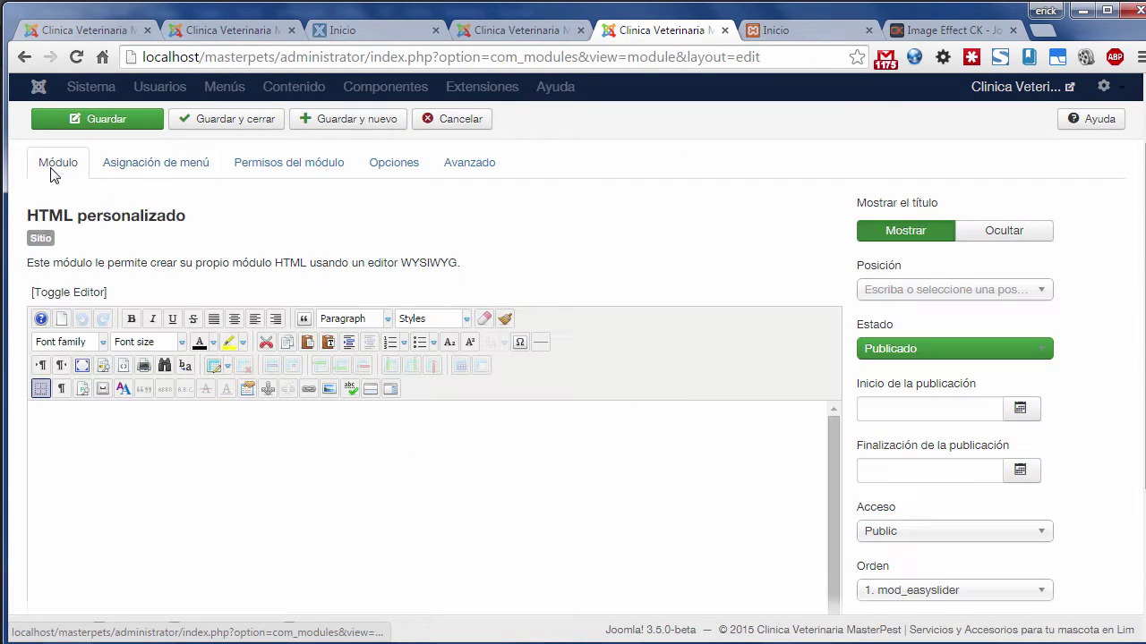
left_click(882, 294)
left_click(901, 295)
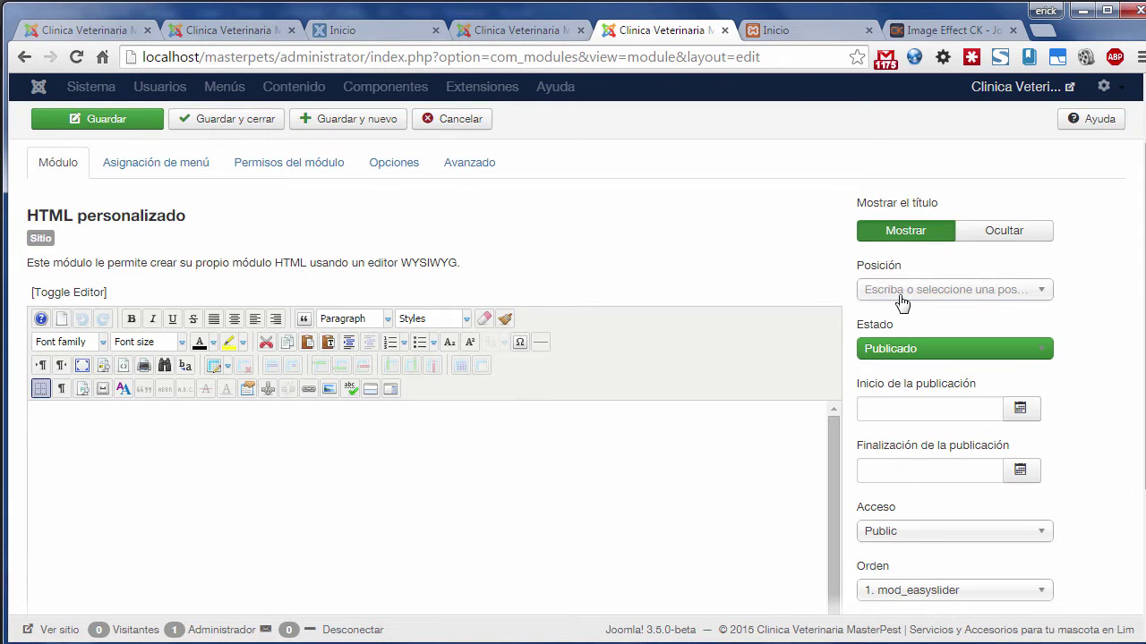
left_click(901, 295)
type("quienes-so")
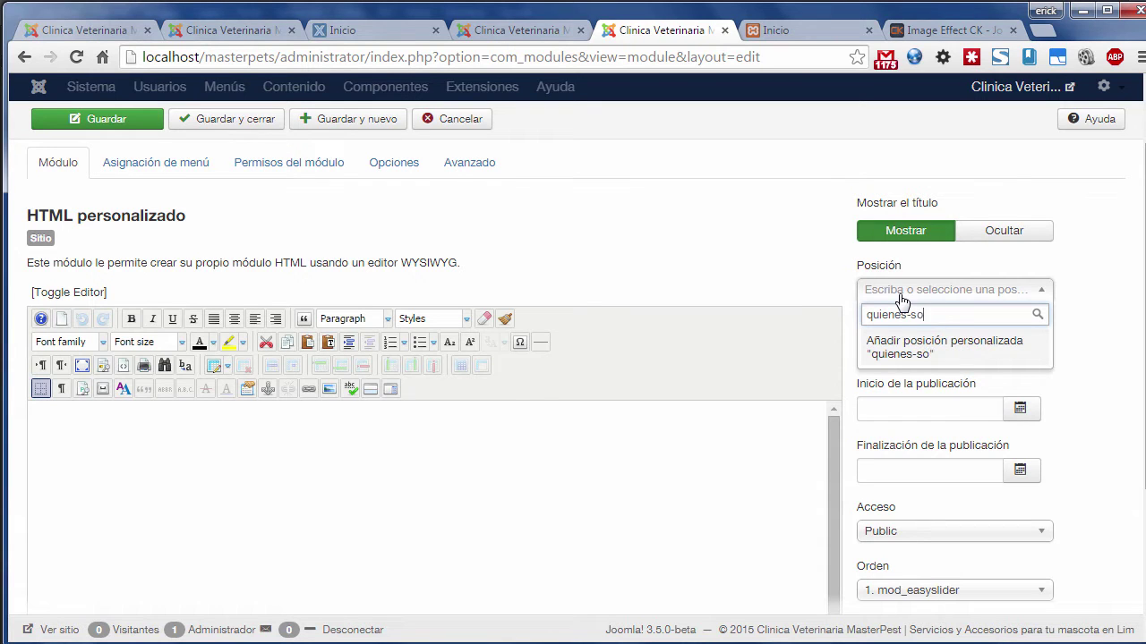
key("Return")
left_click(797, 266)
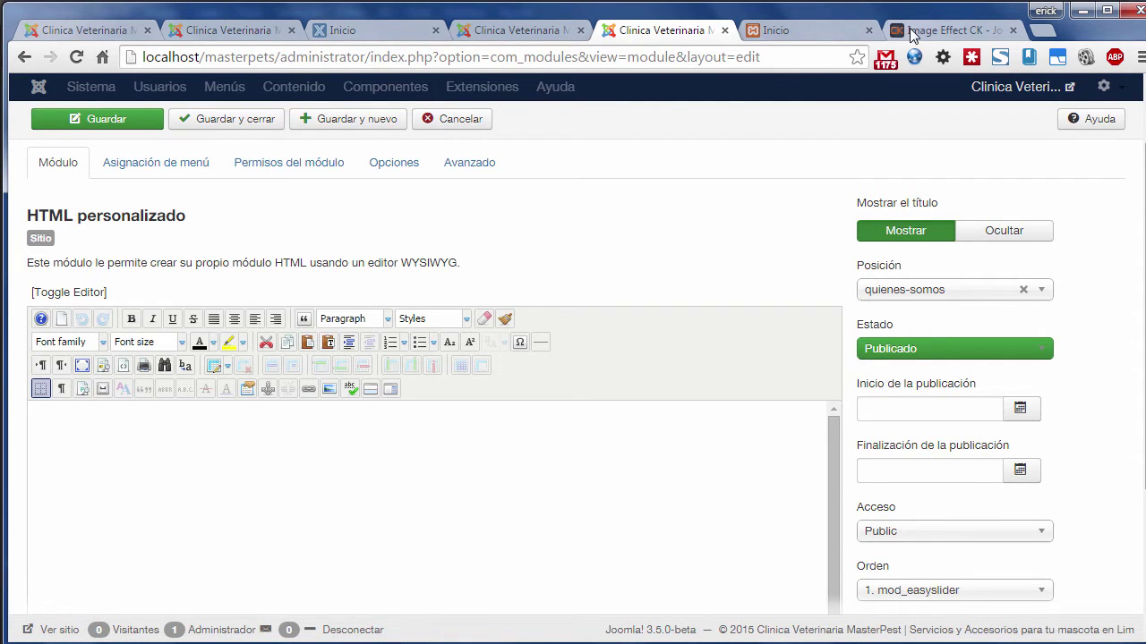
Step: Examine the Image Effect CK extension page for its features, usage instructions and demo effects
left_click(951, 30)
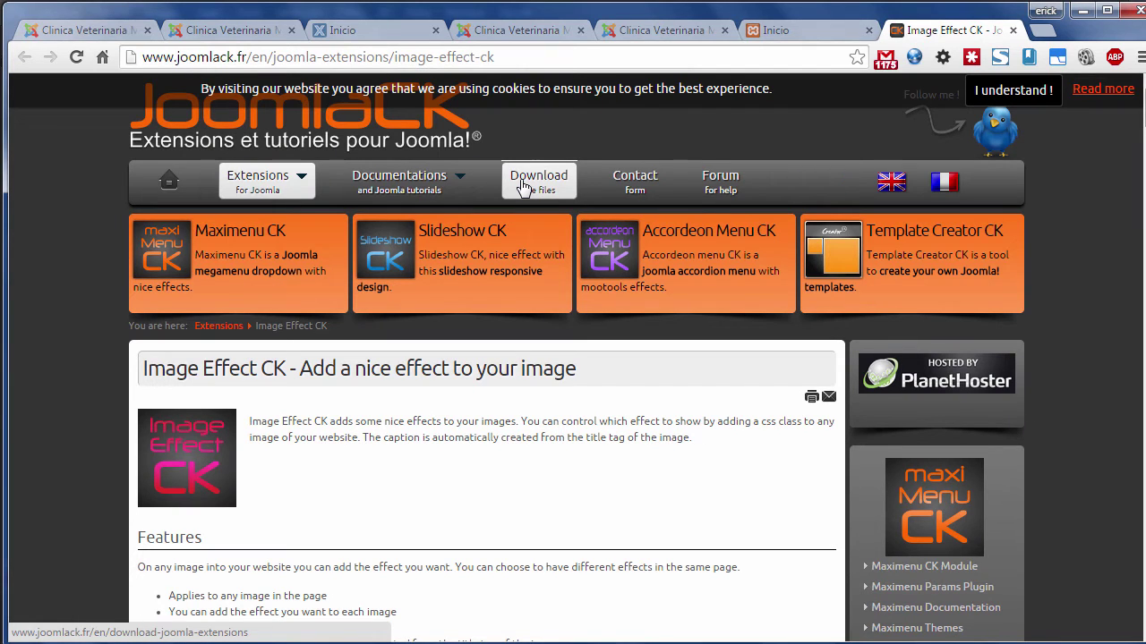
scroll(524, 186, "down", 12)
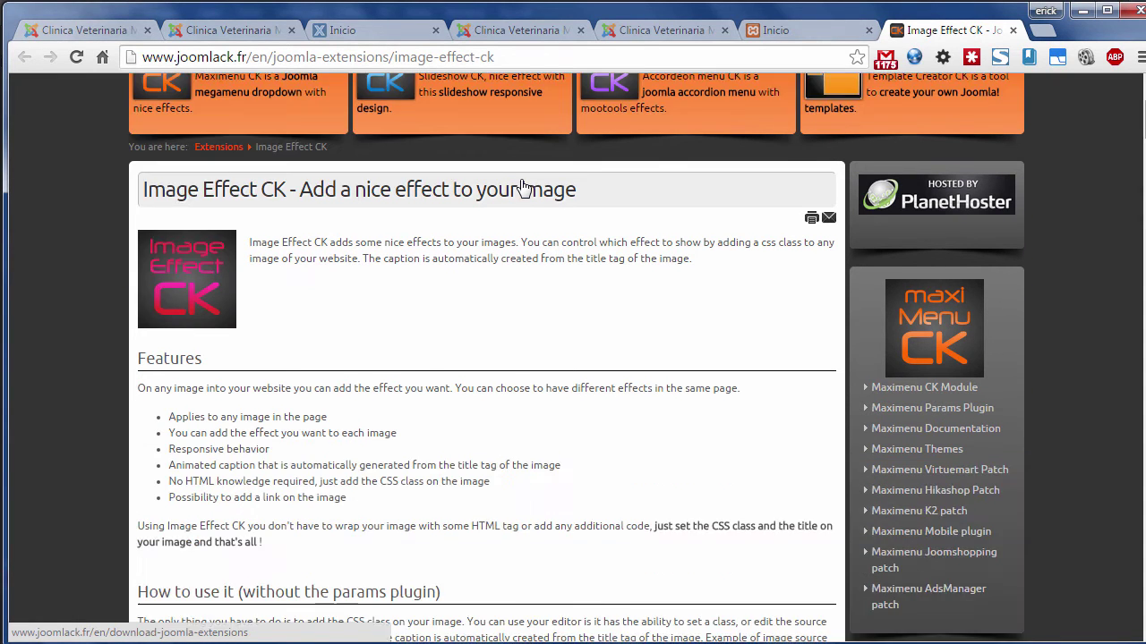
scroll(522, 182, "down", 7)
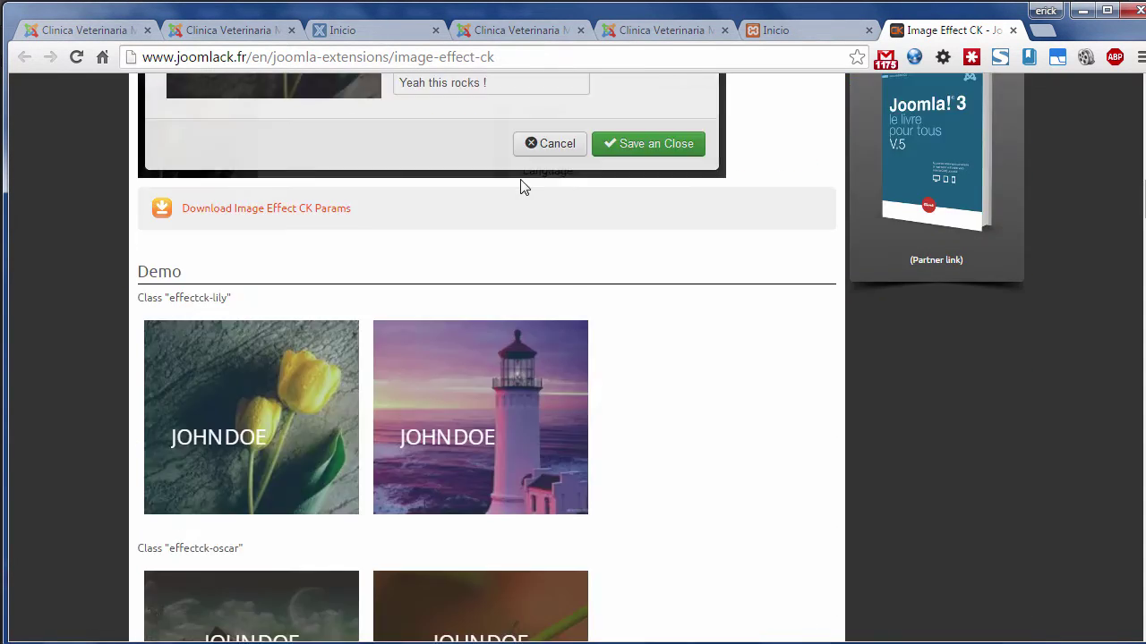
scroll(521, 185, "up", 5)
scroll(451, 217, "up", 3)
scroll(450, 218, "down", 6)
scroll(449, 215, "down", 3)
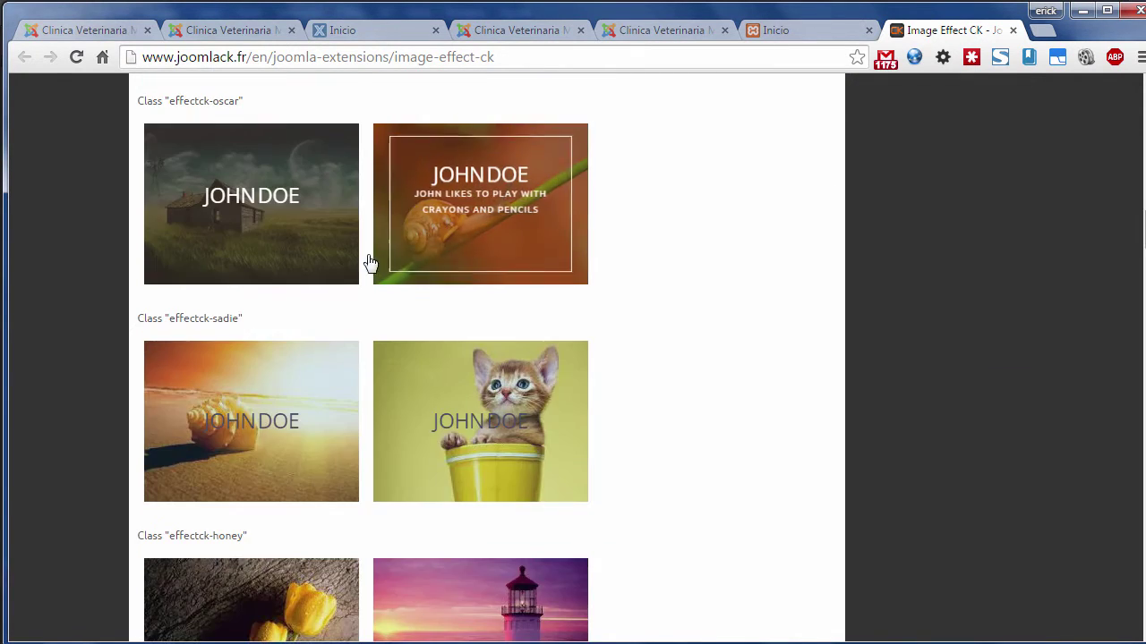
scroll(379, 256, "up", 10)
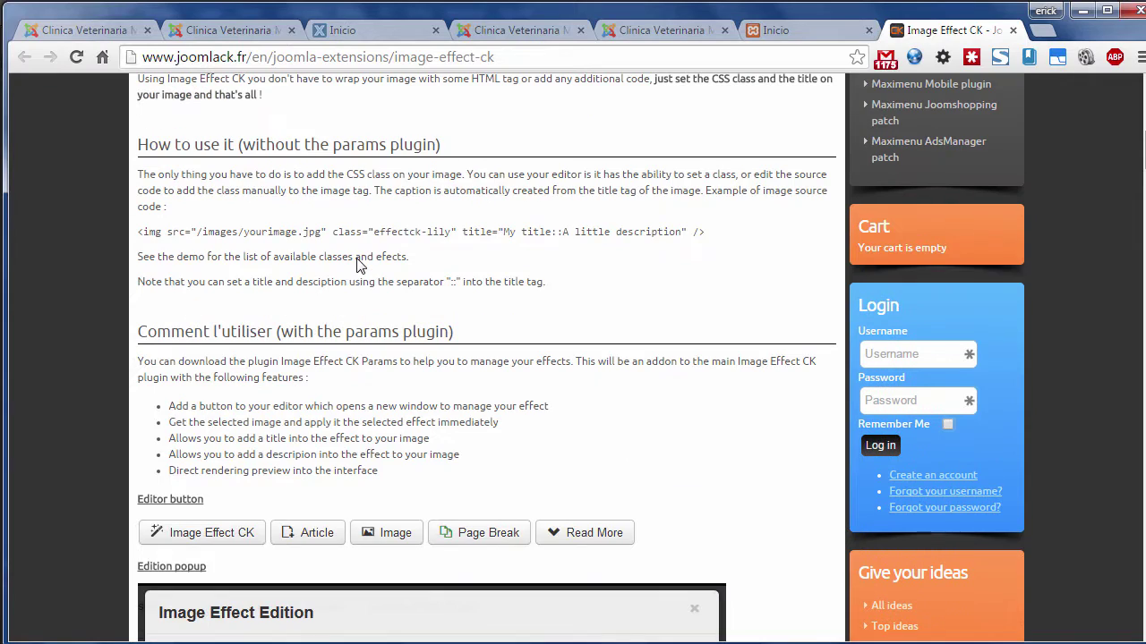
scroll(358, 274, "down", 3)
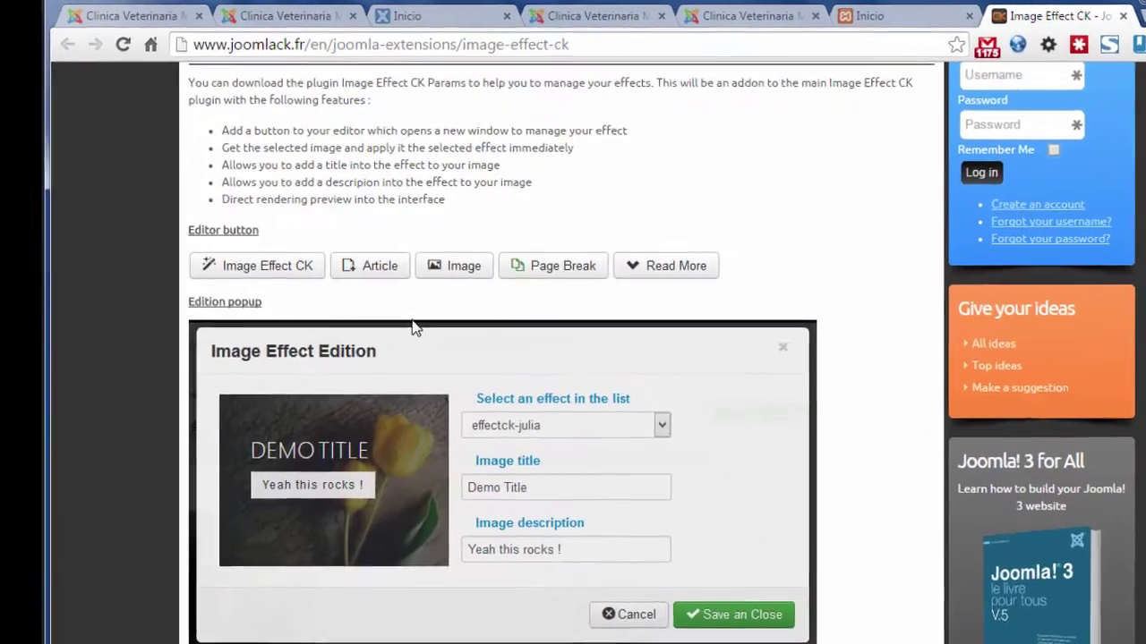
Step: Examine the sample image code's effectck-lily class, title and description, comparing them with the demo images
scroll(224, 302, "up", 4)
left_click_drag(230, 331, 582, 333)
left_click(471, 331)
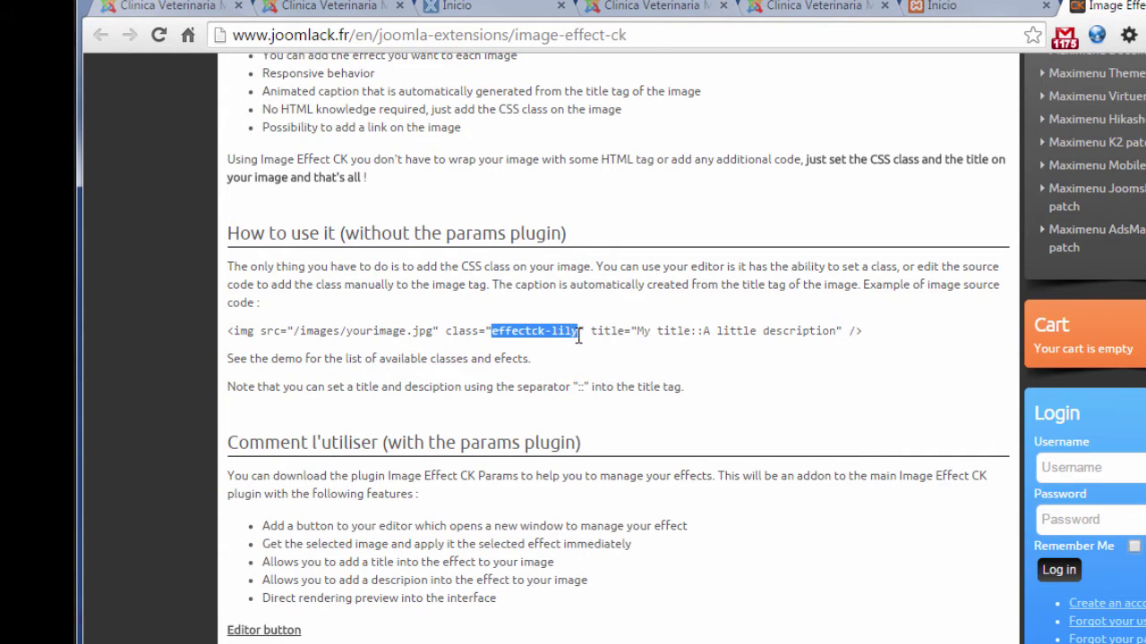
scroll(567, 340, "down", 5)
scroll(416, 398, "down", 5)
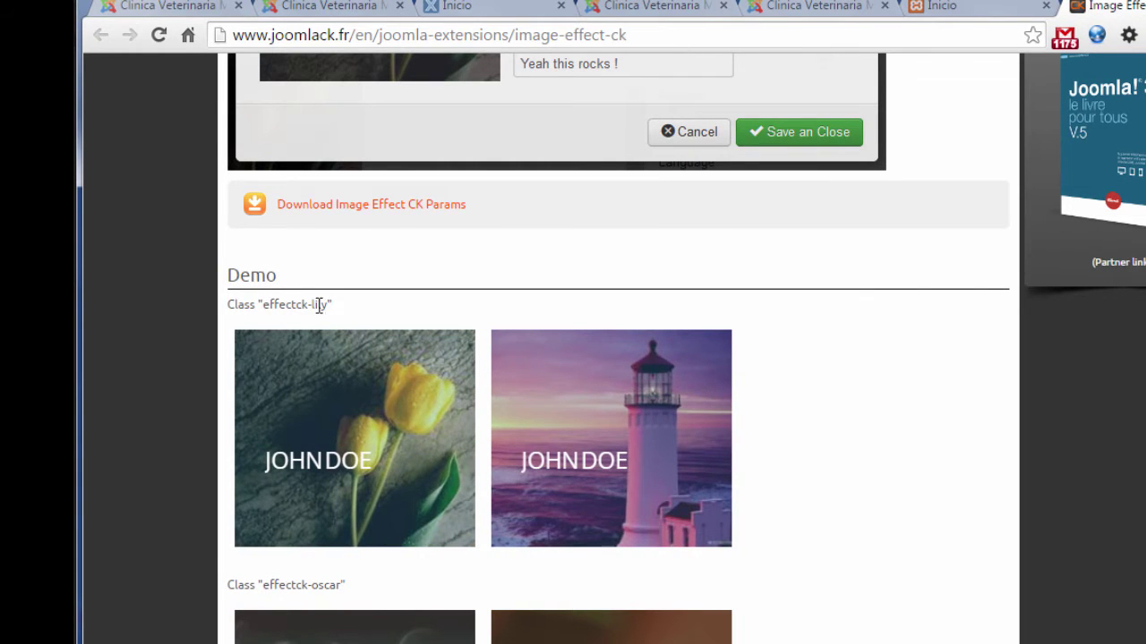
scroll(430, 299, "up", 8)
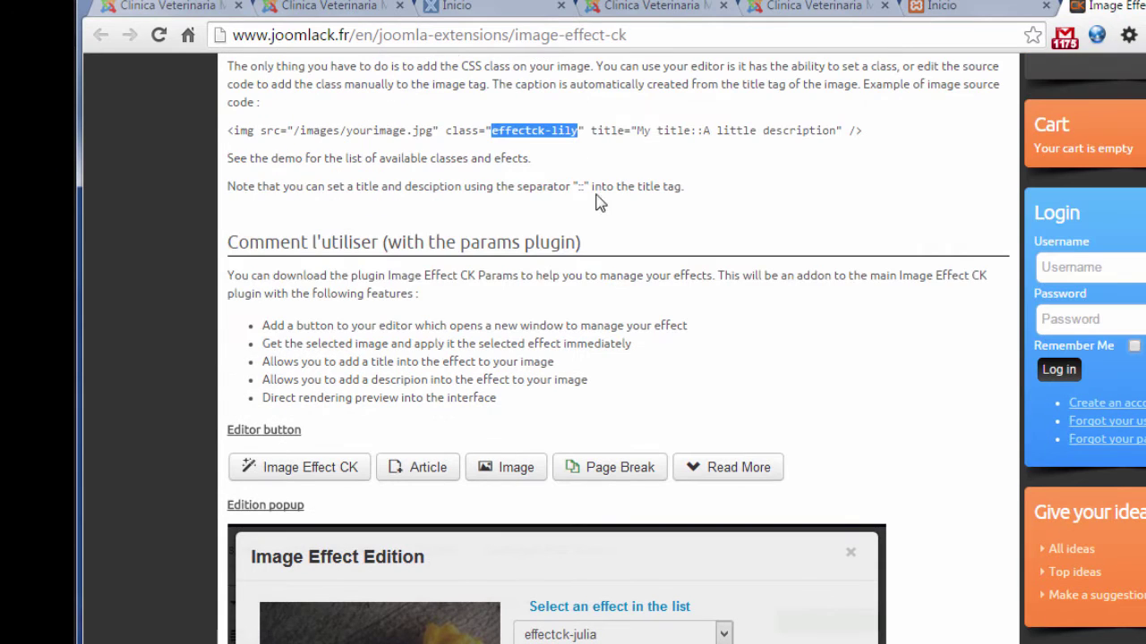
scroll(592, 150, "down", 8)
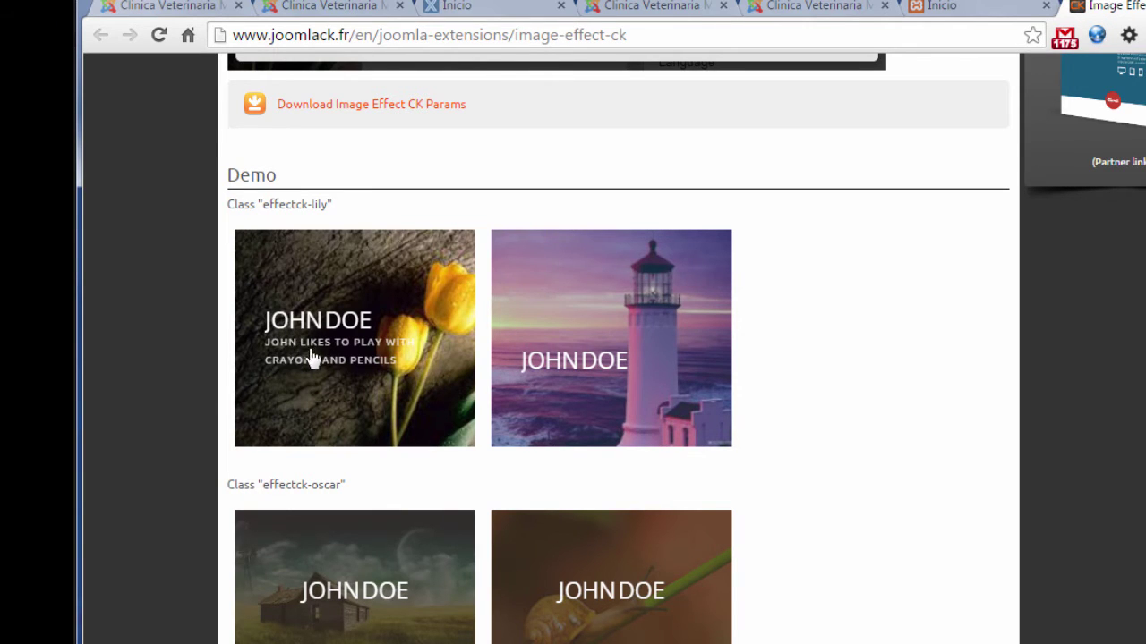
scroll(437, 313, "up", 10)
left_click_drag(638, 231, 688, 231)
left_click(693, 234)
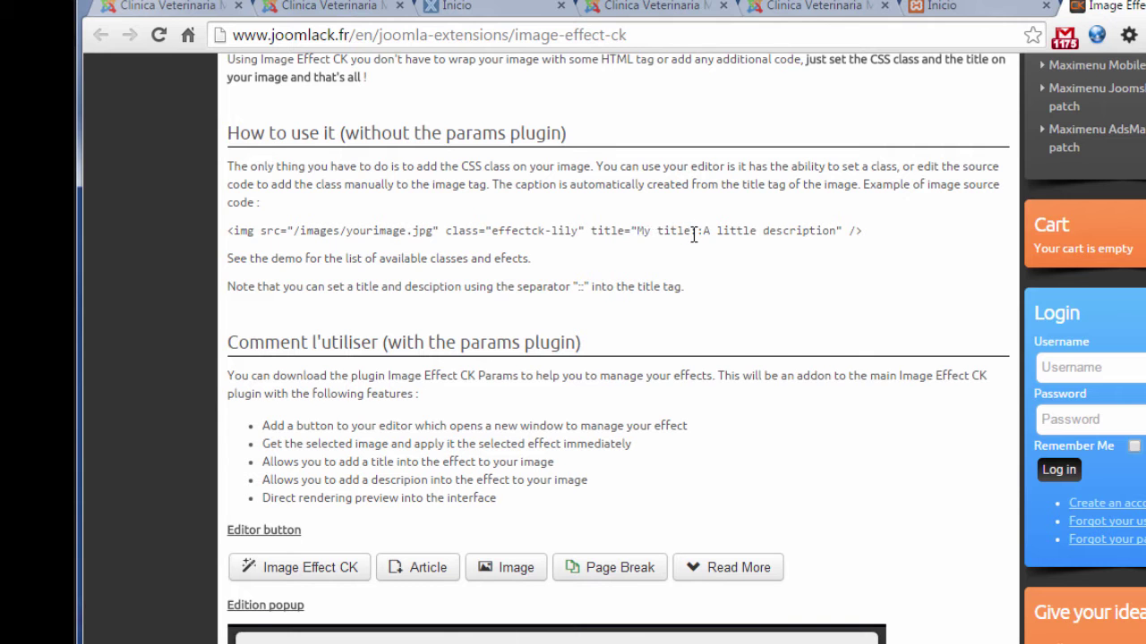
left_click_drag(699, 235, 823, 234)
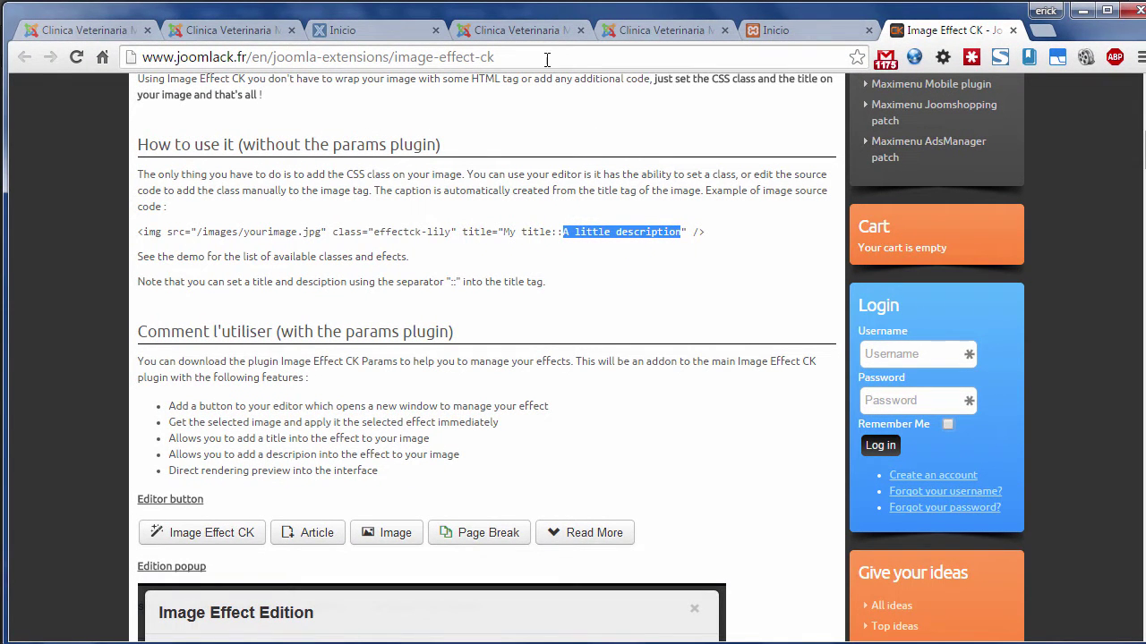
Step: Return to the Quienes Somos module's editor and open the image manager's upload dialog
left_click(528, 30)
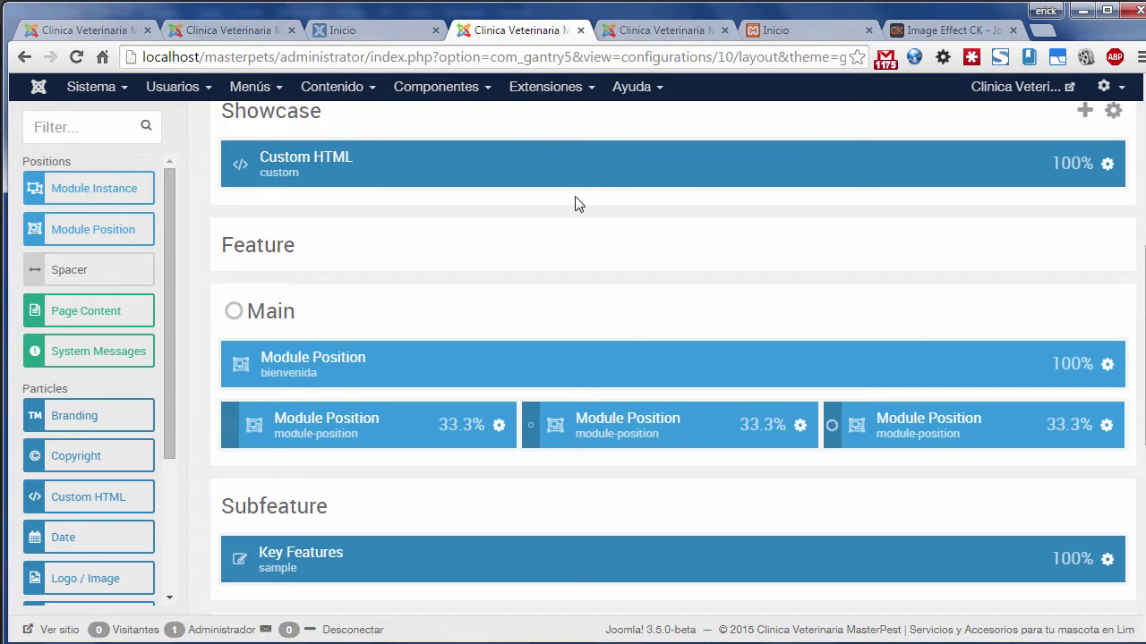
scroll(575, 204, "down", 2)
left_click(655, 30)
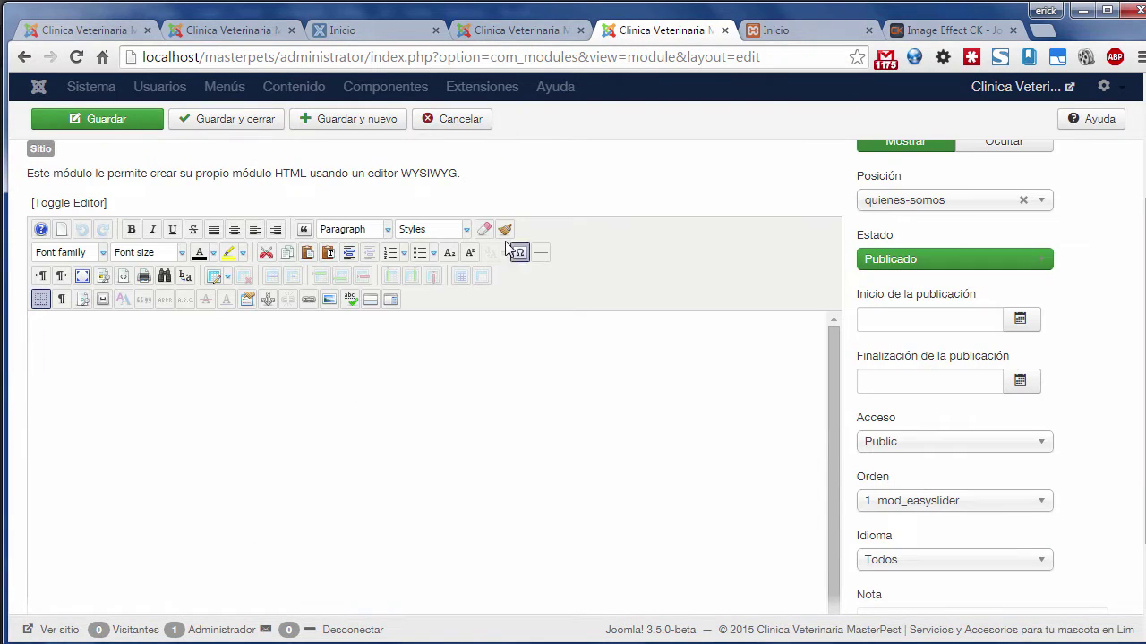
left_click(328, 300)
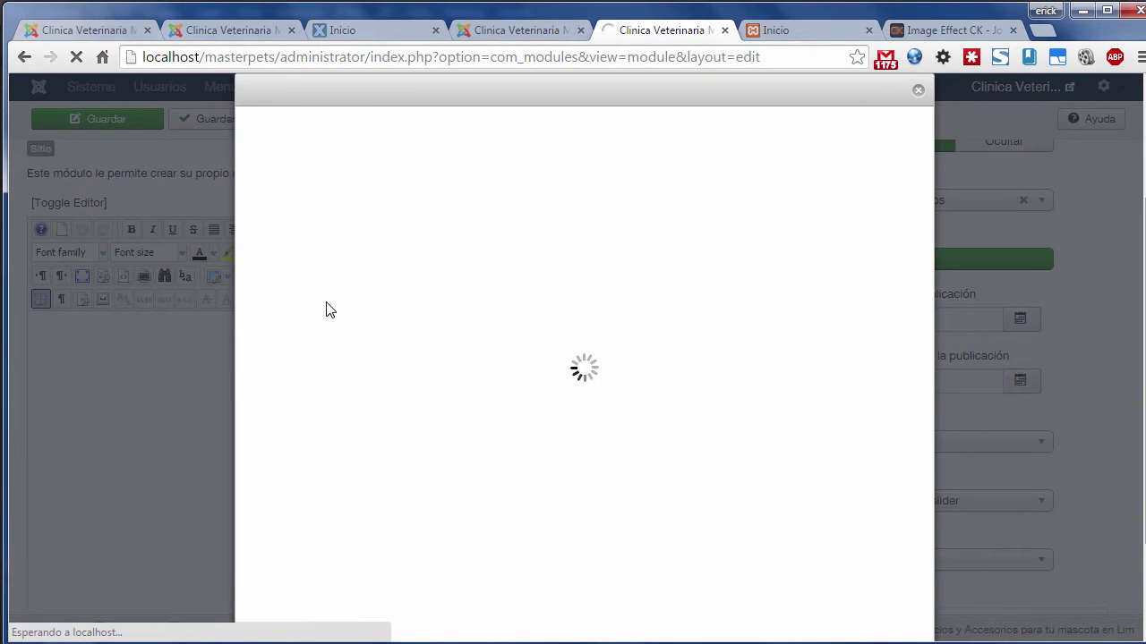
left_click(880, 278)
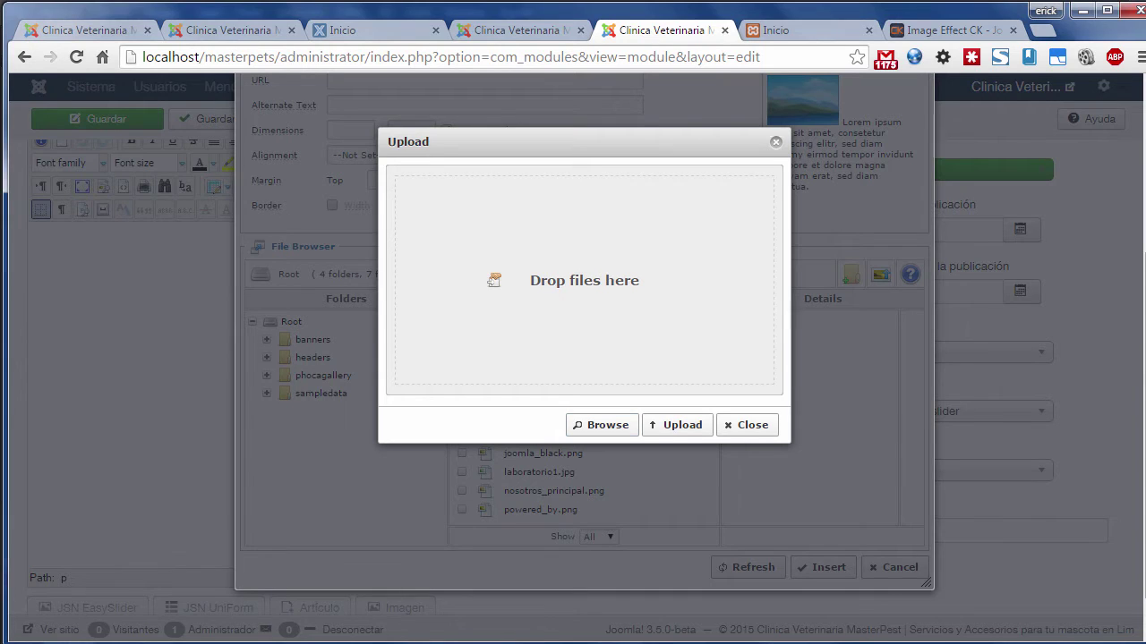
Step: Switch to Windows Explorer and open Organizacion Digital > VeterinariaMasterPets.com > Contenido > Página inicial in the Recursos folder
left_click(563, 606)
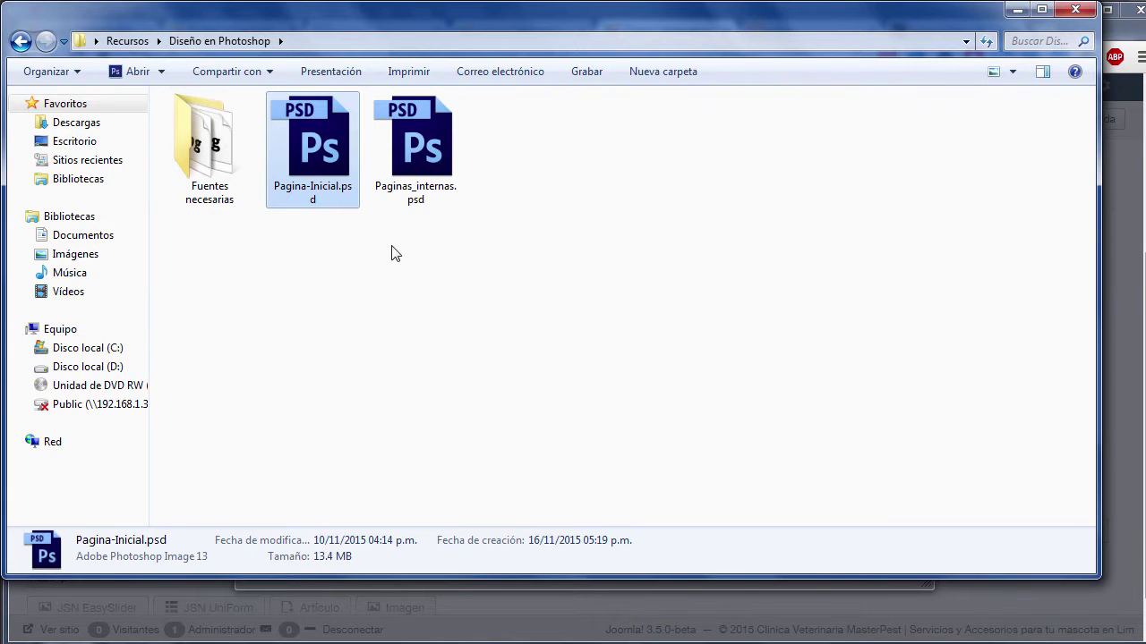
left_click(127, 40)
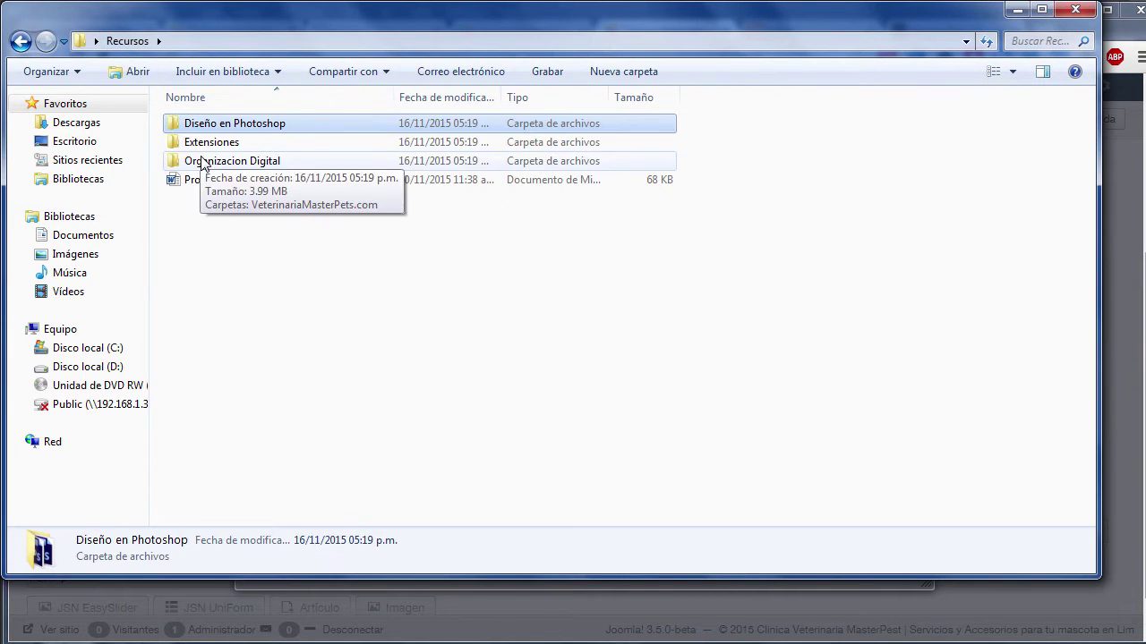
double_click(202, 162)
left_click(206, 130)
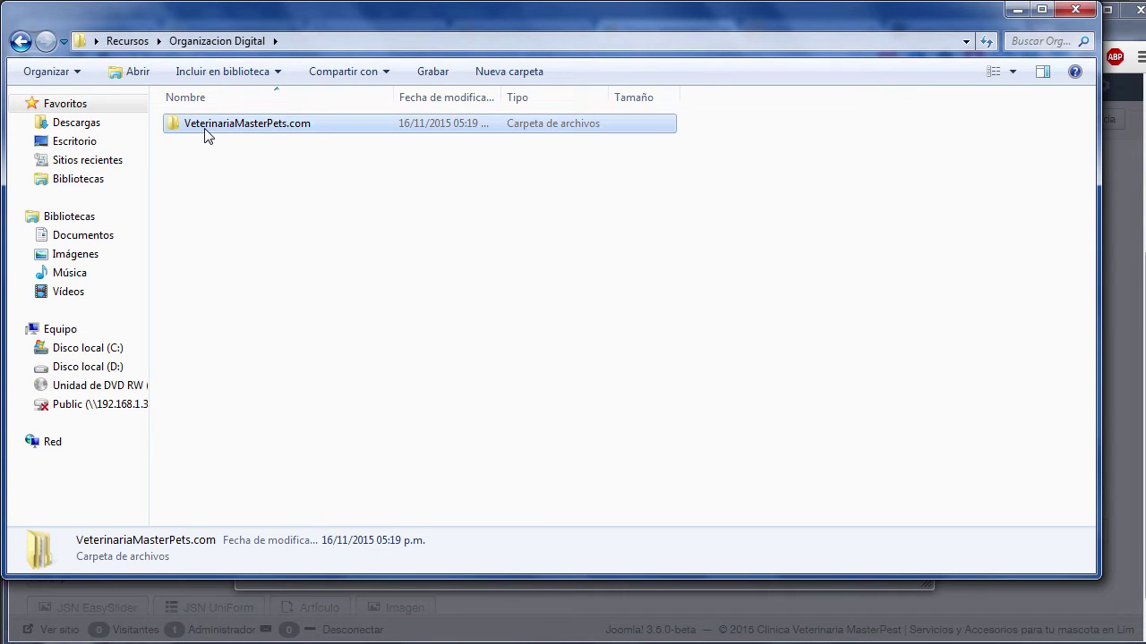
double_click(206, 130)
double_click(205, 161)
double_click(207, 181)
Step: Upload accion_contactanos.jpg, accion_quienes_somos.jpg and accion_servicios.jpg from the Página inicial folder to the site's root image folder
left_click(326, 166)
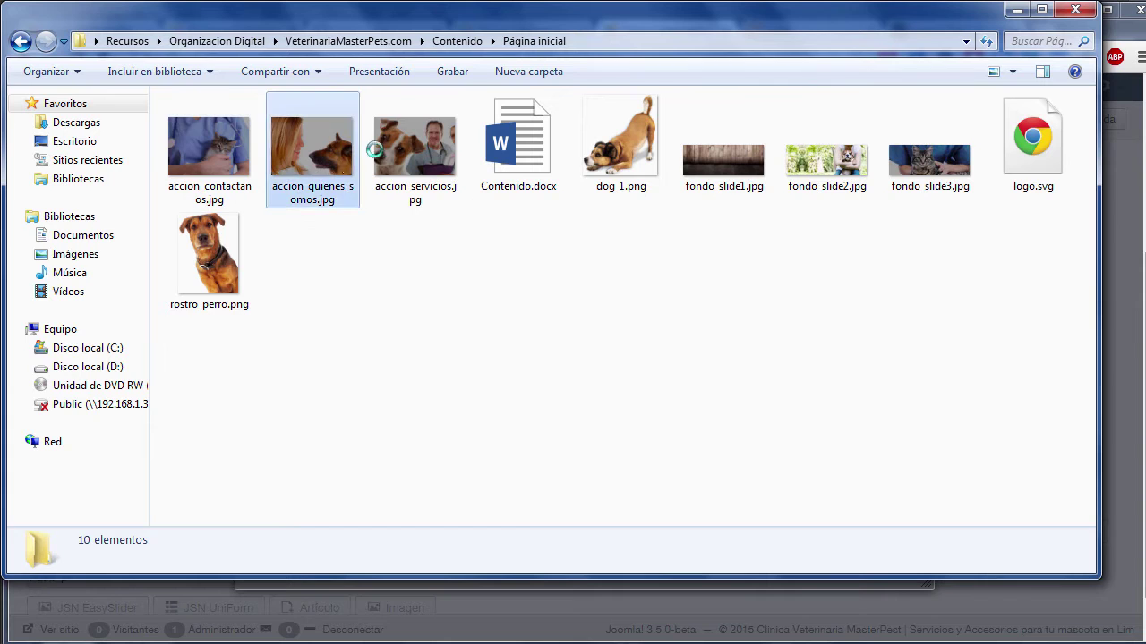
left_click(375, 151)
left_click(219, 154)
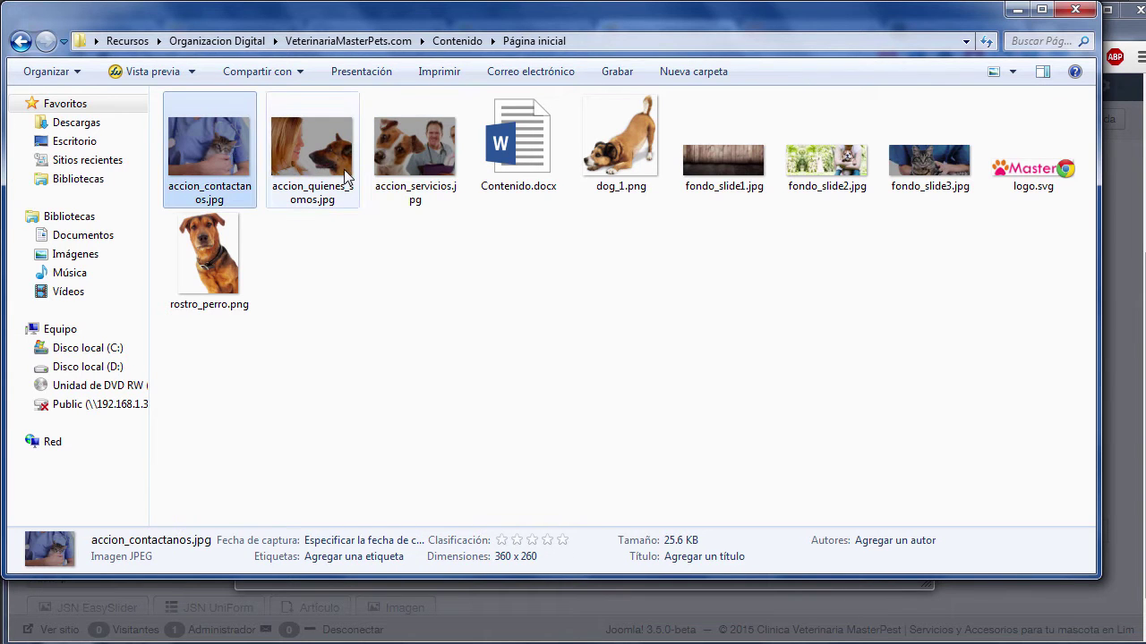
left_click(302, 156)
left_click_drag(301, 20, 680, 125)
left_click_drag(579, 125, 724, 111)
left_click_drag(960, 299, 736, 353)
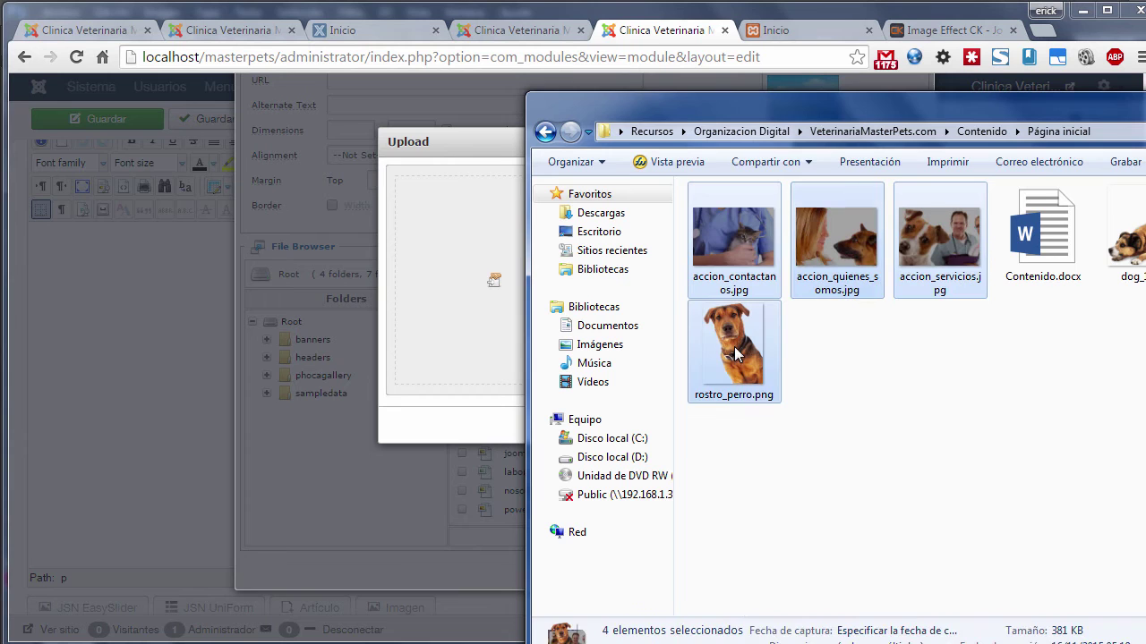
left_click_drag(680, 190, 493, 251)
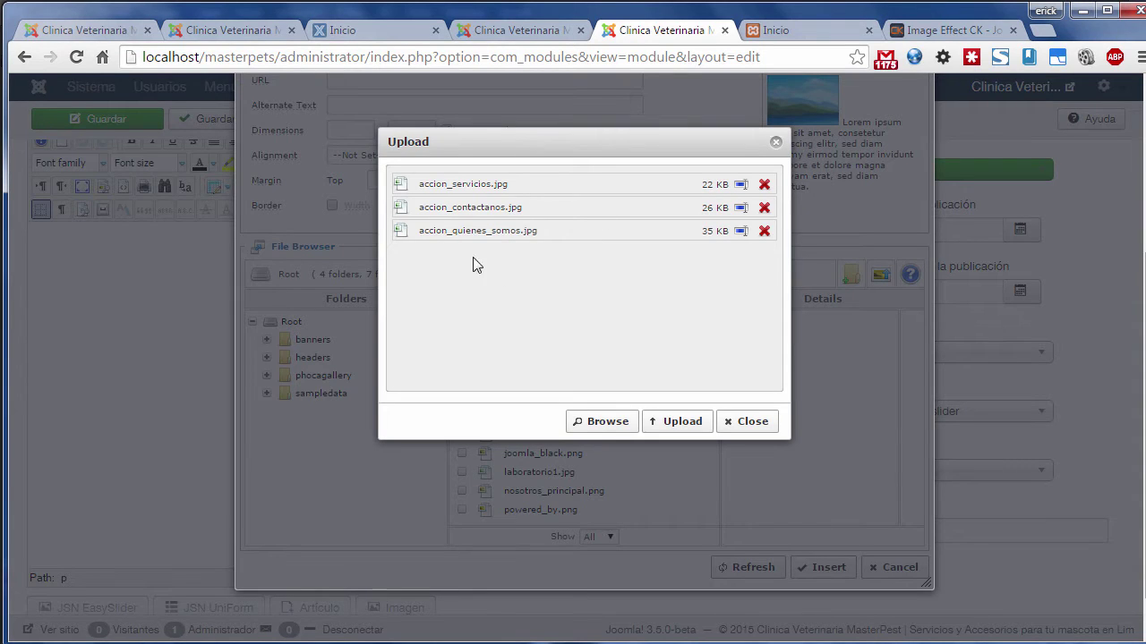
left_click(677, 423)
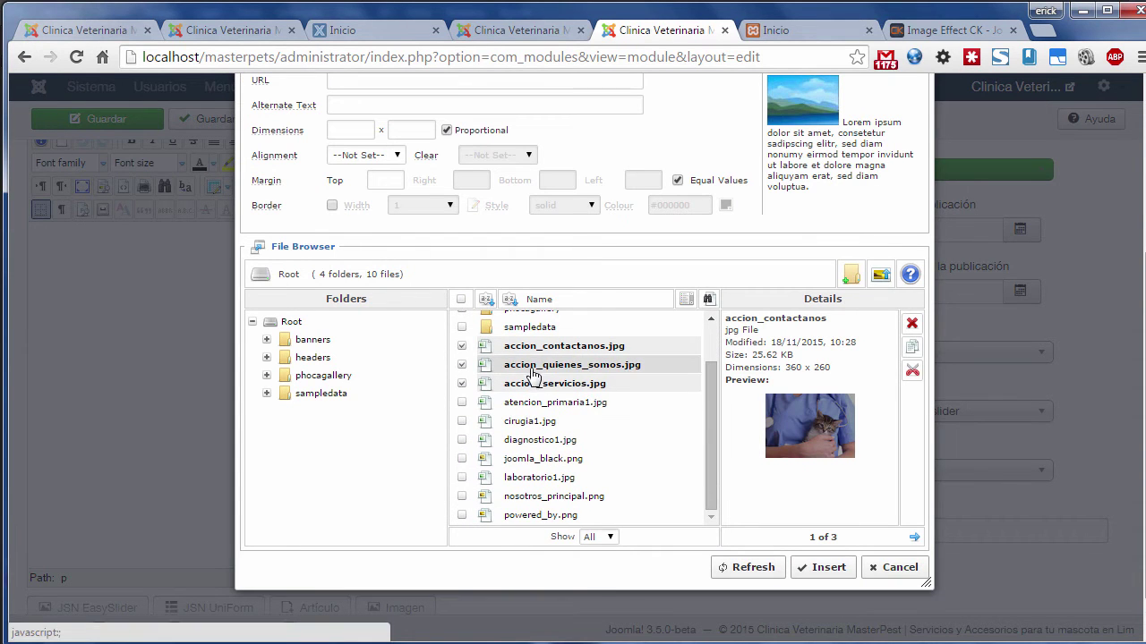
Step: Choose accion_quienes_somos.jpg as the image to insert and open its advanced attributes
left_click(524, 369)
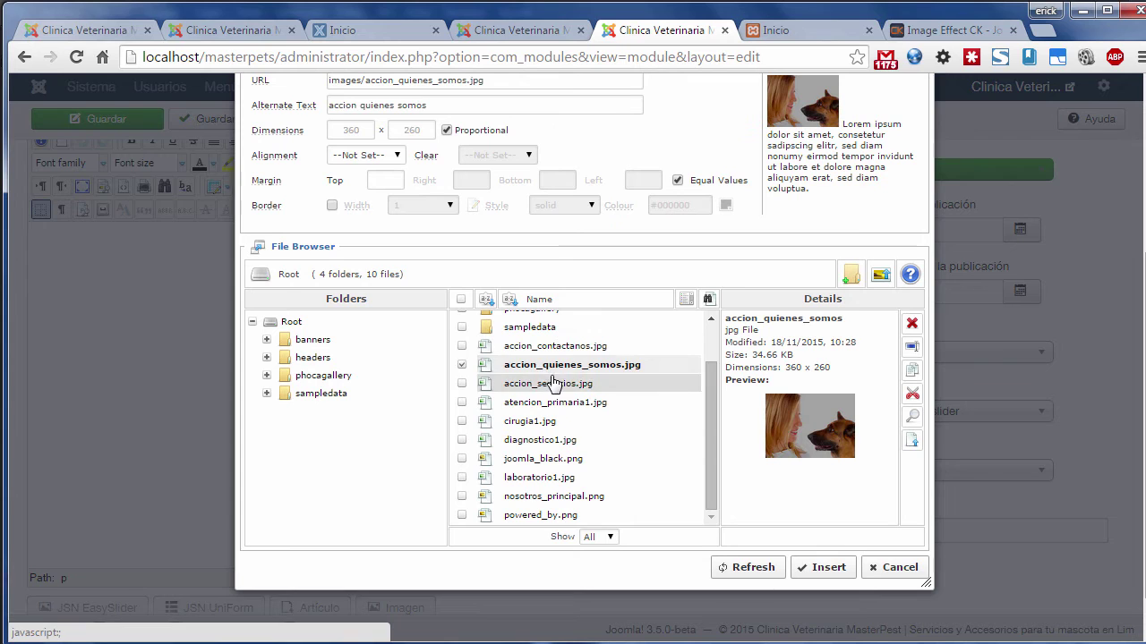
scroll(734, 345, "up", 1)
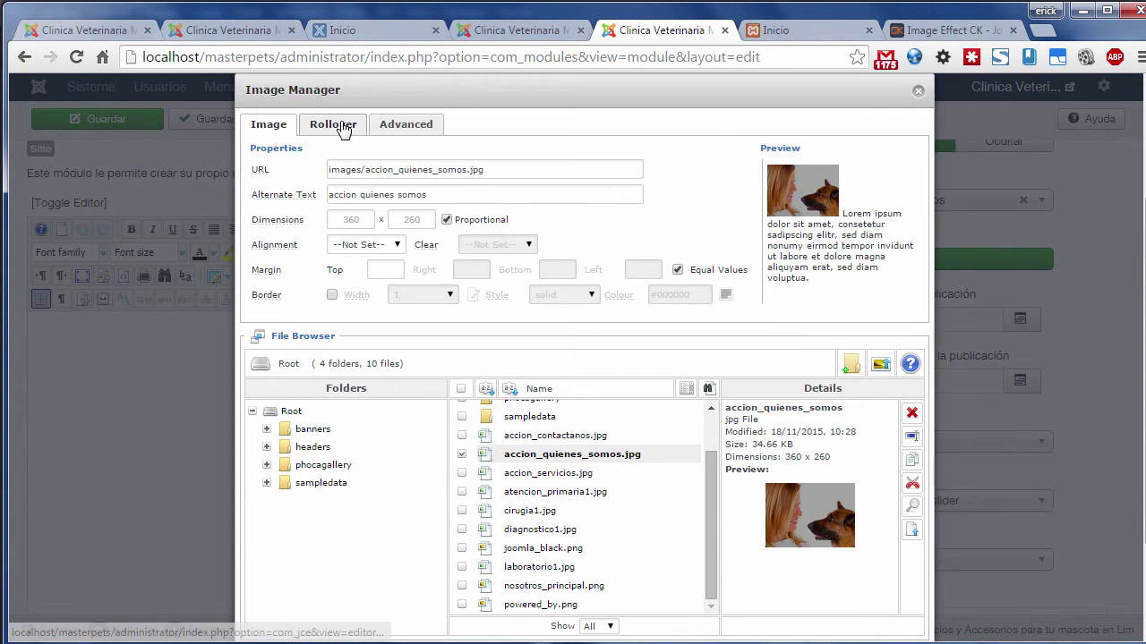
left_click(406, 125)
left_click(268, 125)
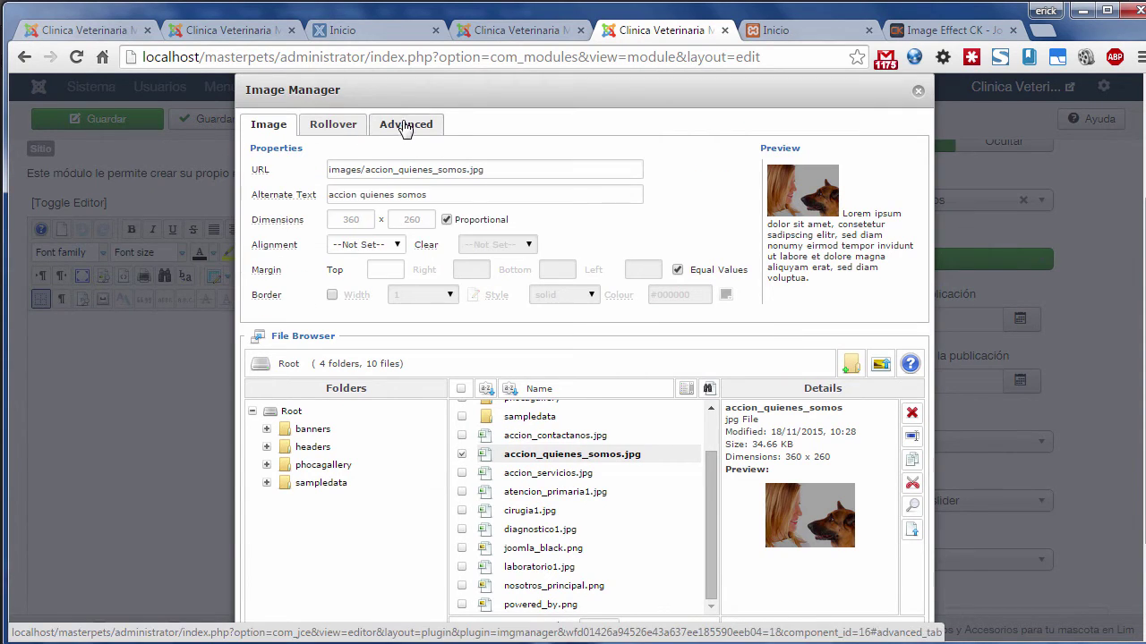
left_click(405, 125)
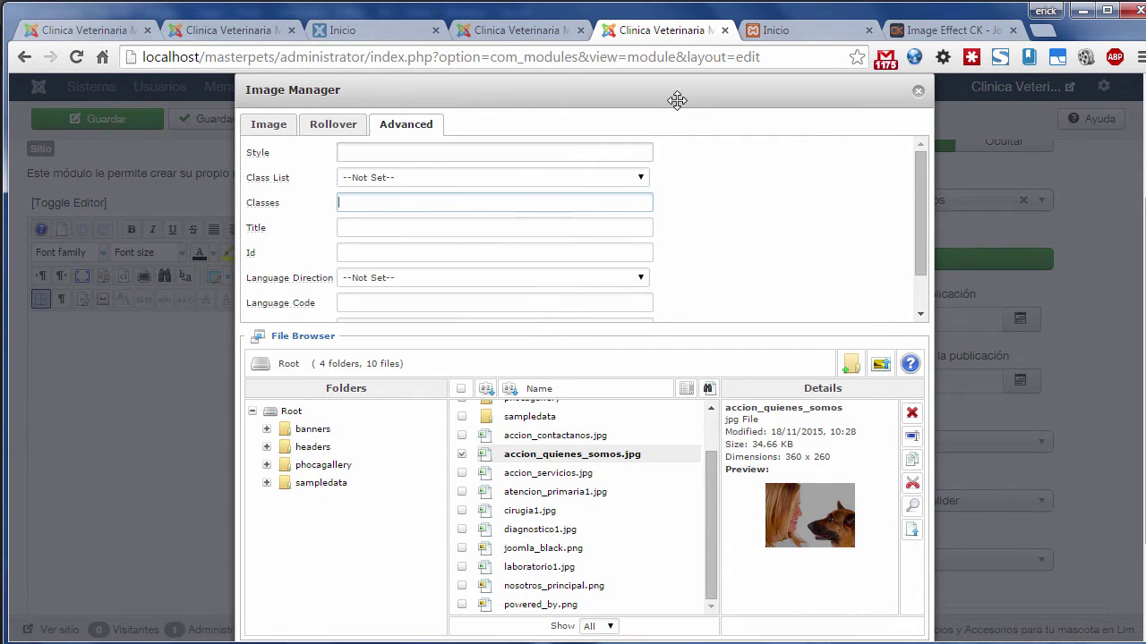
Step: Compare the demo effects on the Image Effect CK page and set the image's class to effectck-ruby
left_click(915, 34)
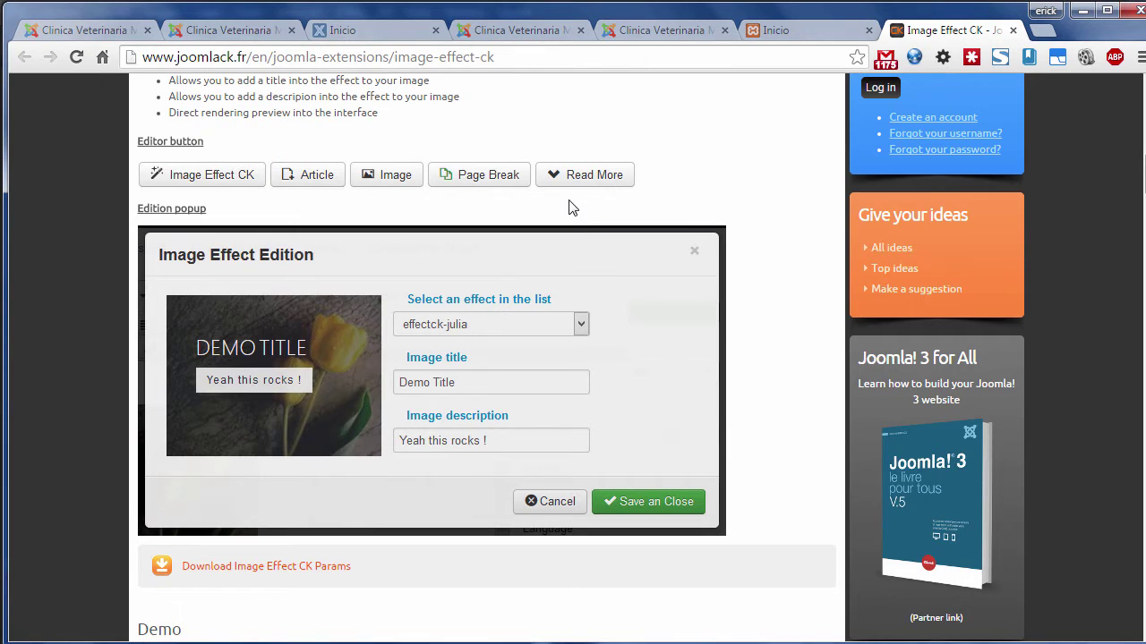
scroll(569, 201, "down", 5)
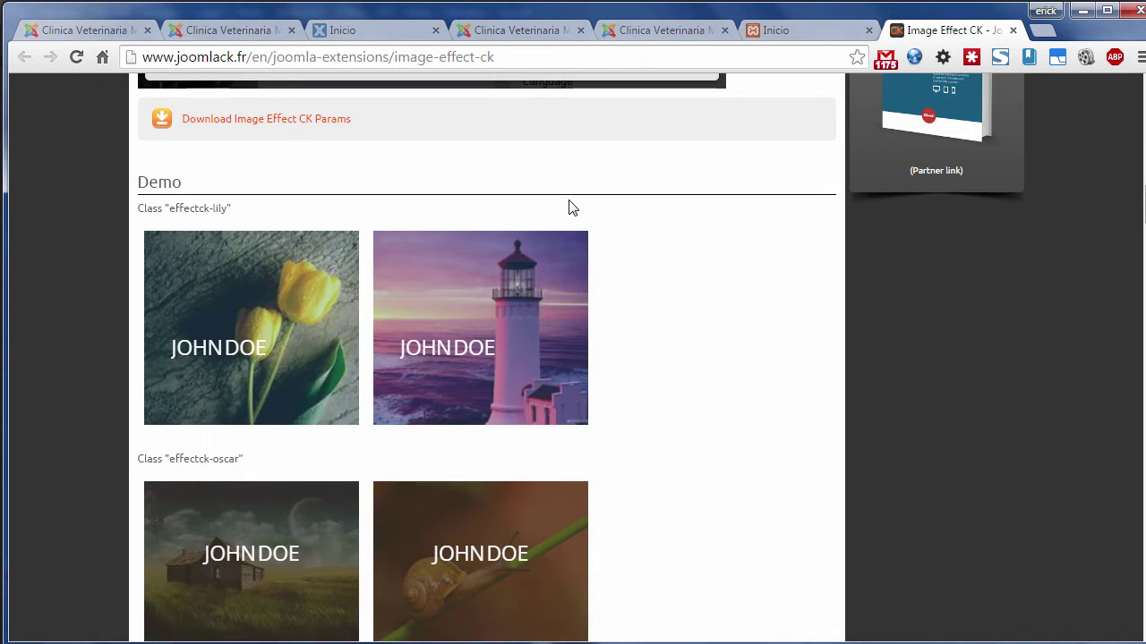
scroll(569, 208, "down", 3)
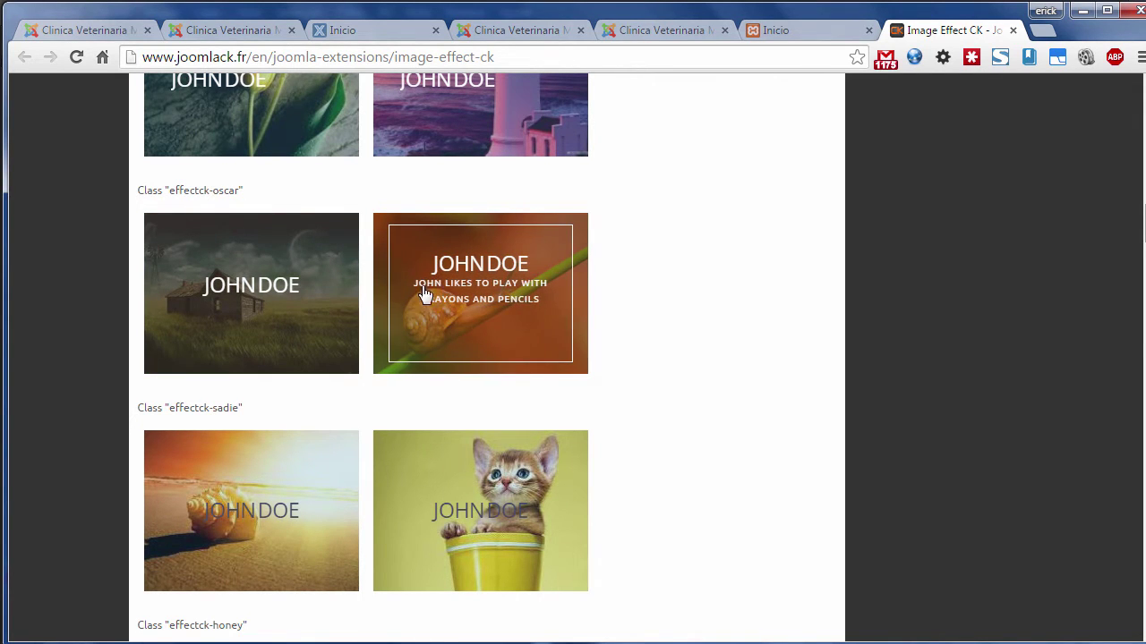
scroll(736, 130, "down", 5)
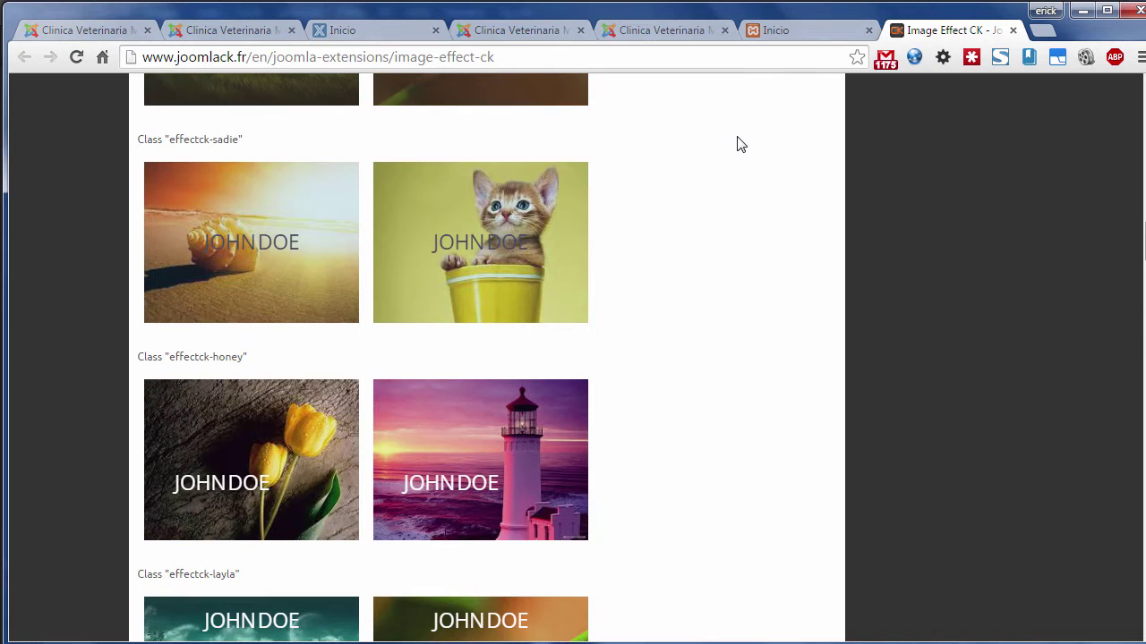
scroll(736, 145, "down", 8)
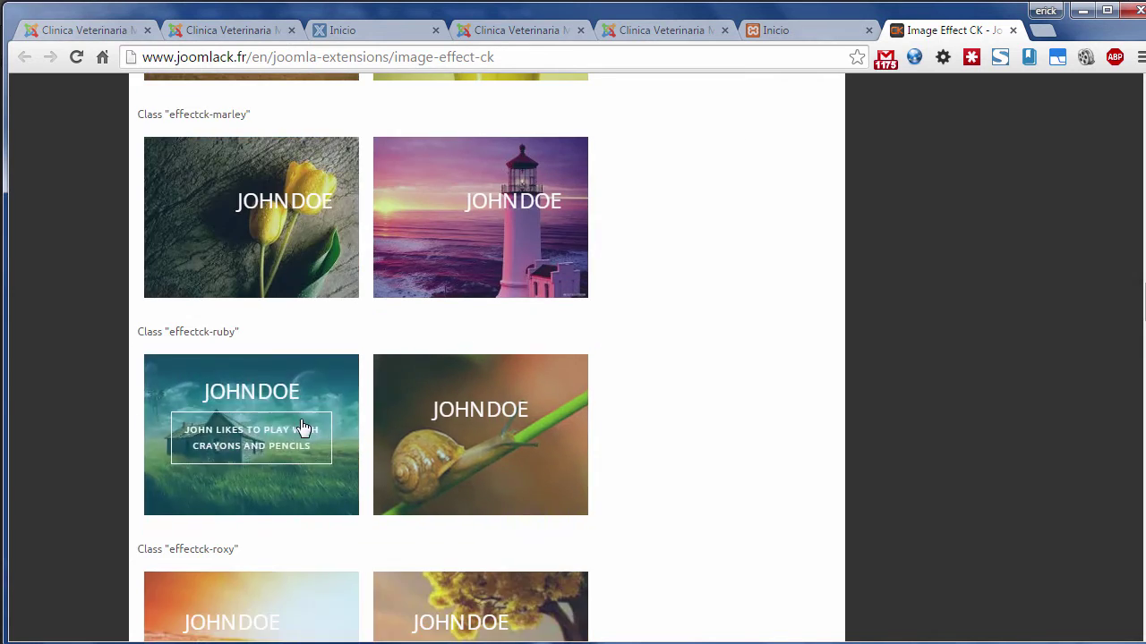
left_click_drag(170, 331, 235, 332)
right_click(229, 332)
left_click(255, 343)
left_click(624, 37)
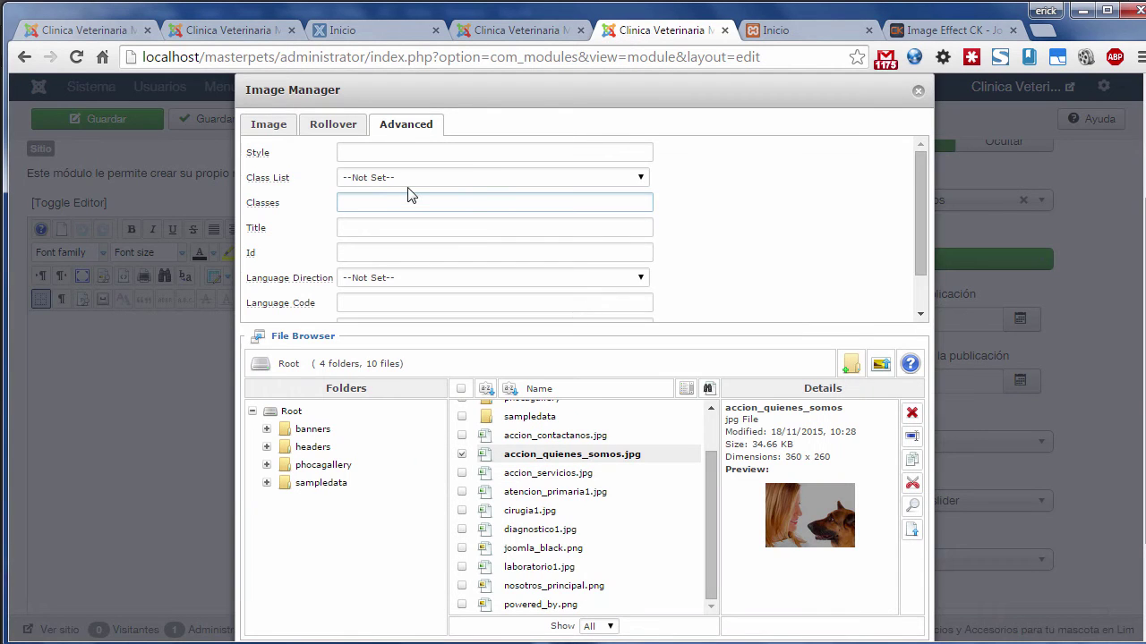
key("ctrl+v")
Step: Copy the heading QUIENES SOMOS from the Pagina-Inicial.psd design in Photoshop into the image's title attribute
left_click(383, 228)
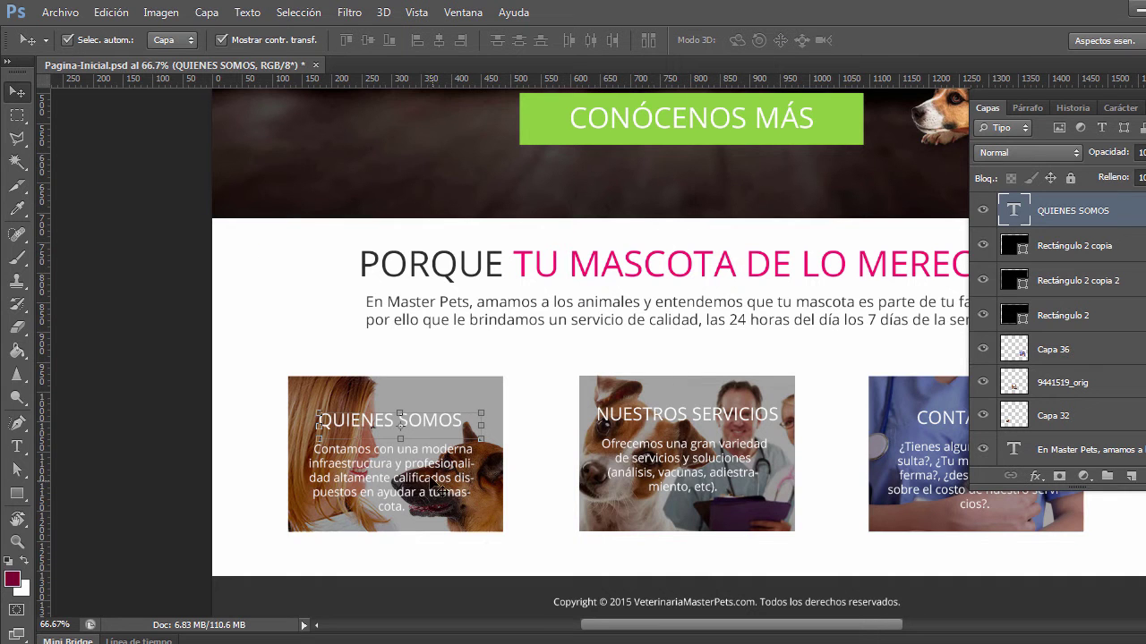
left_click(374, 481)
key("ctrl+t")
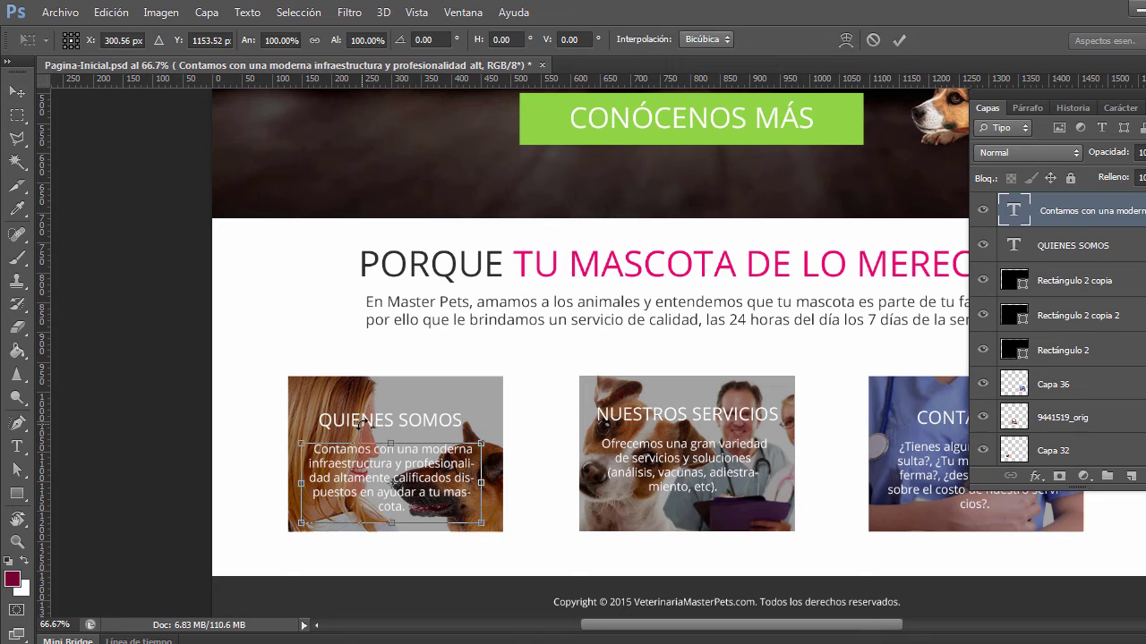
key("Return")
left_click(358, 424)
key("t")
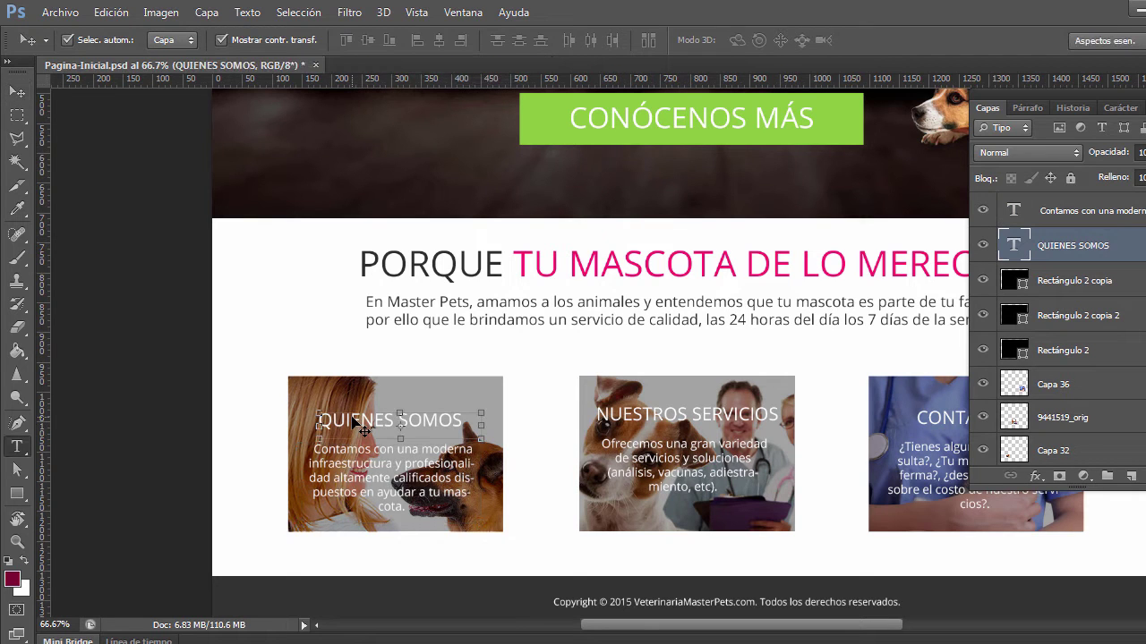
left_click(352, 427)
key("ctrl+a")
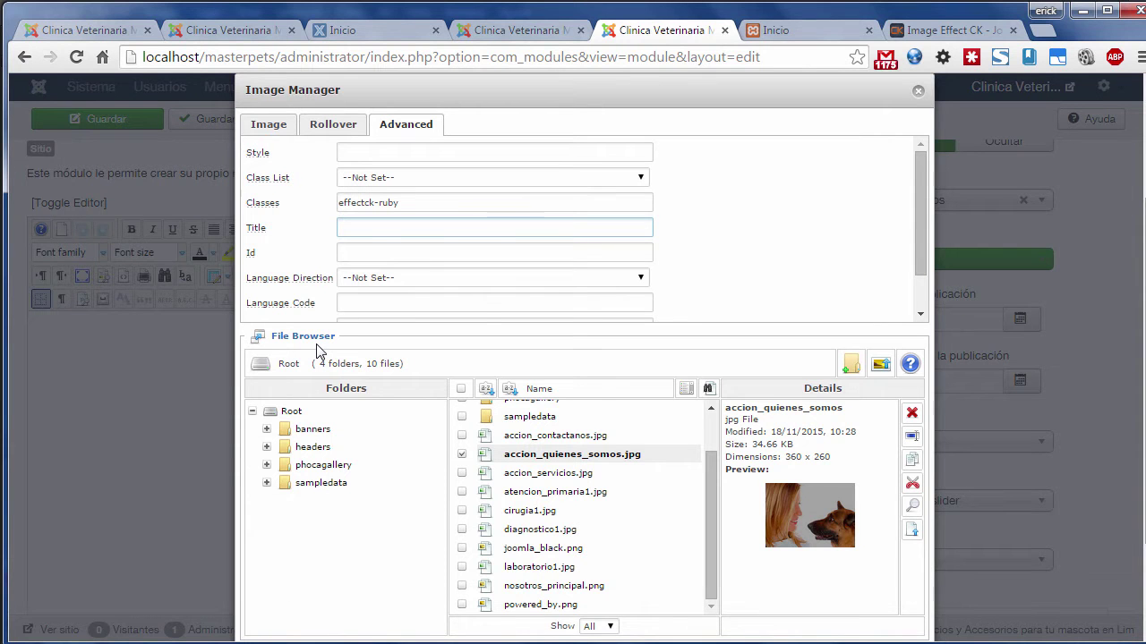
key("ctrl+v")
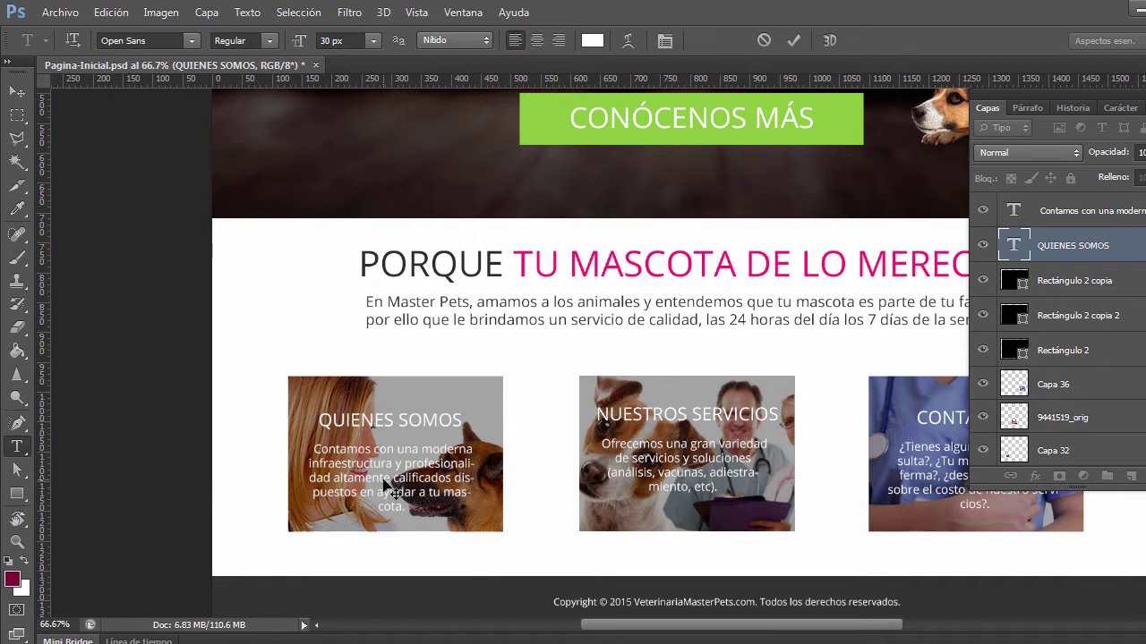
Step: Add the separator "::" and the design's description beginning "Contamos con una moderna infraestructura" to the image's title
left_click(387, 488)
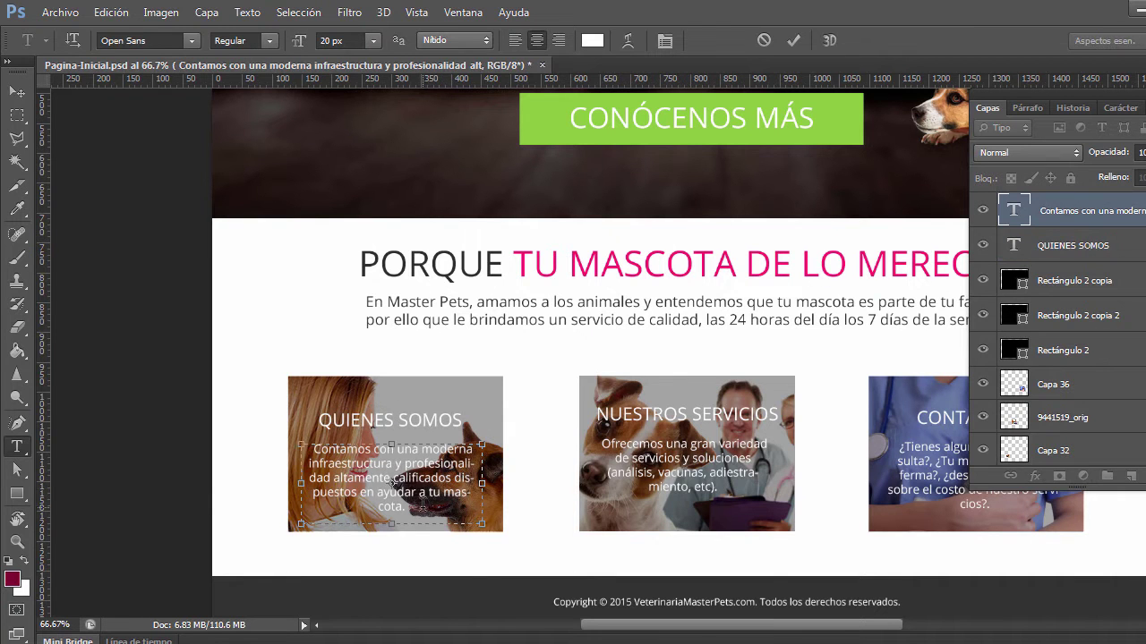
left_click_drag(424, 507, 303, 443)
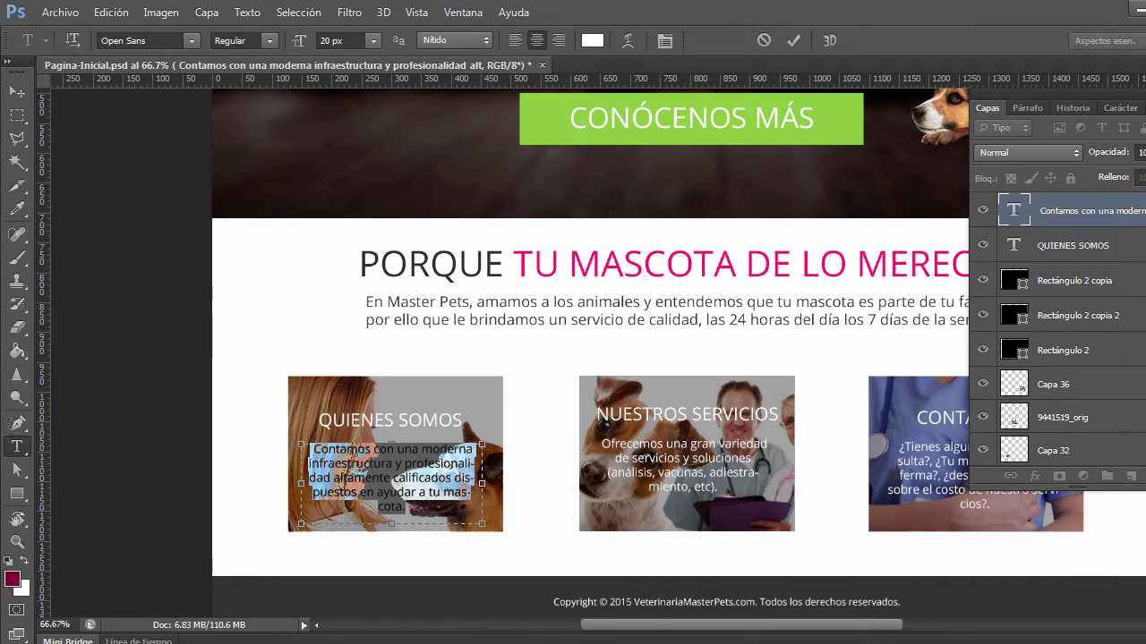
key("alt+Tab")
key("ctrl+v")
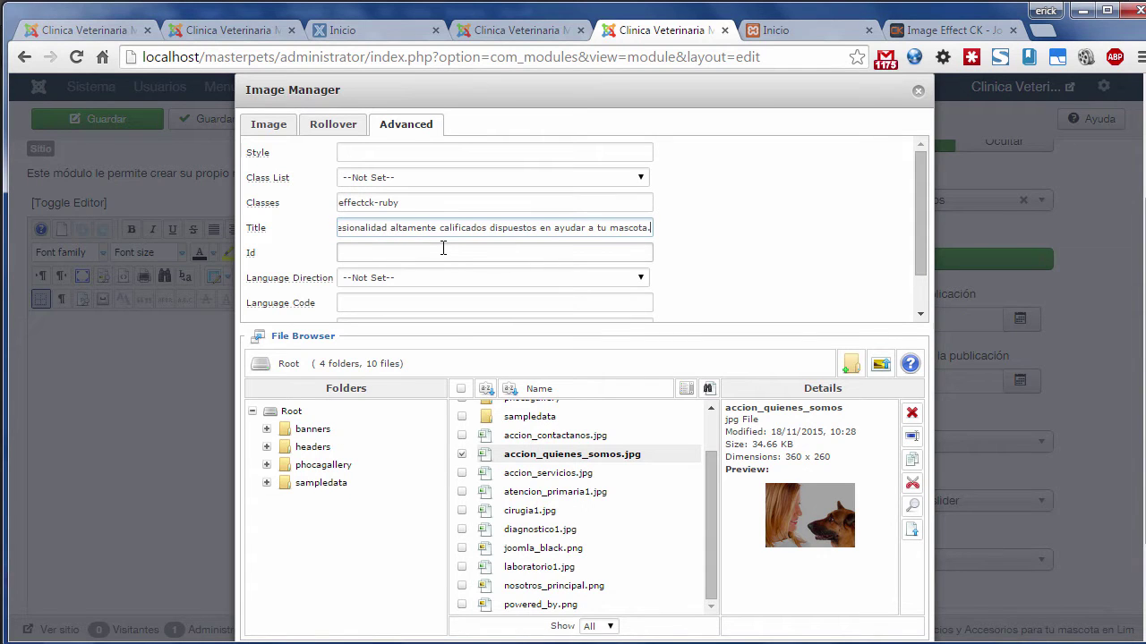
key("Home")
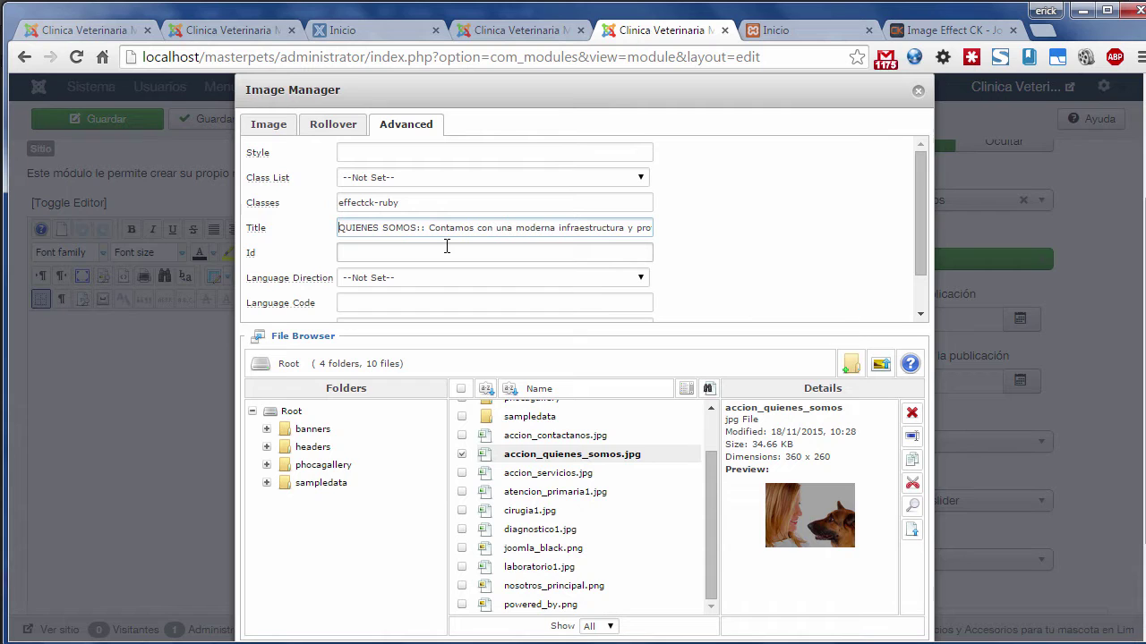
Step: Check the image properties and insert accion_quienes_somos.jpg into the Quienes Somos module's content
left_click(255, 123)
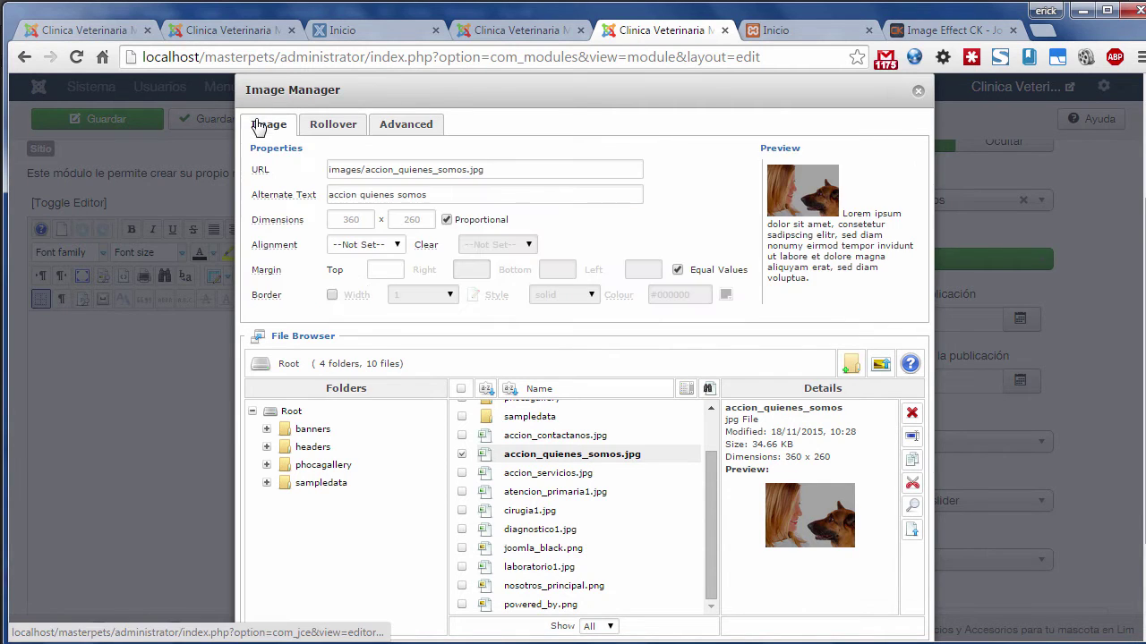
scroll(794, 487, "down", 3)
left_click(820, 524)
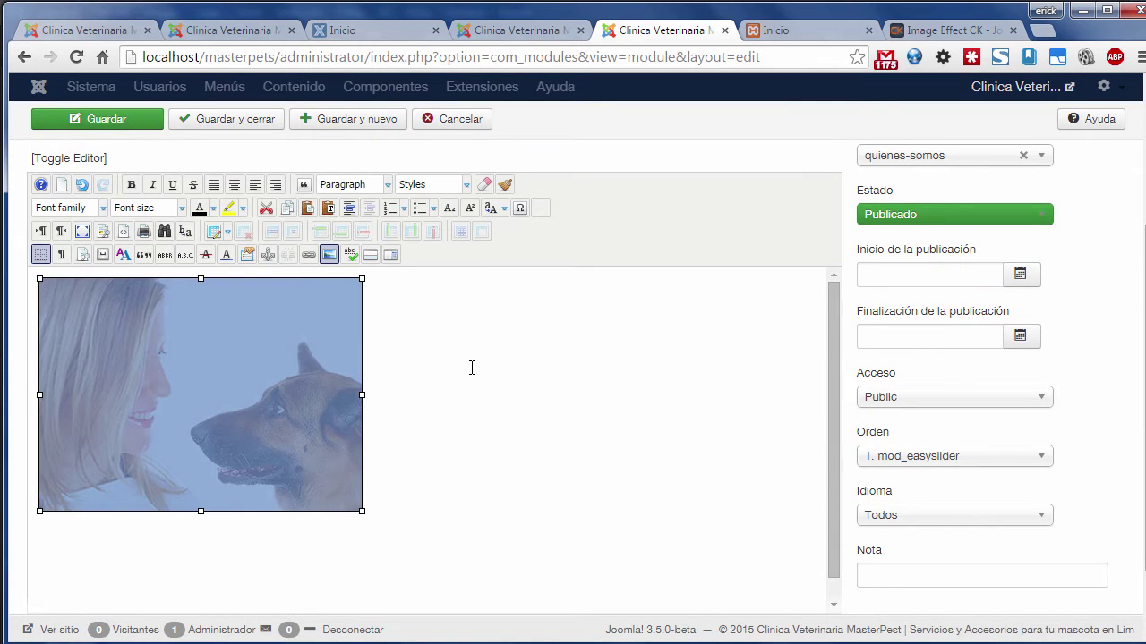
Step: Link the Quienes Somos image to the Main Menu item Nosotros and save the module
left_click(471, 368)
left_click(219, 389)
left_click(308, 255)
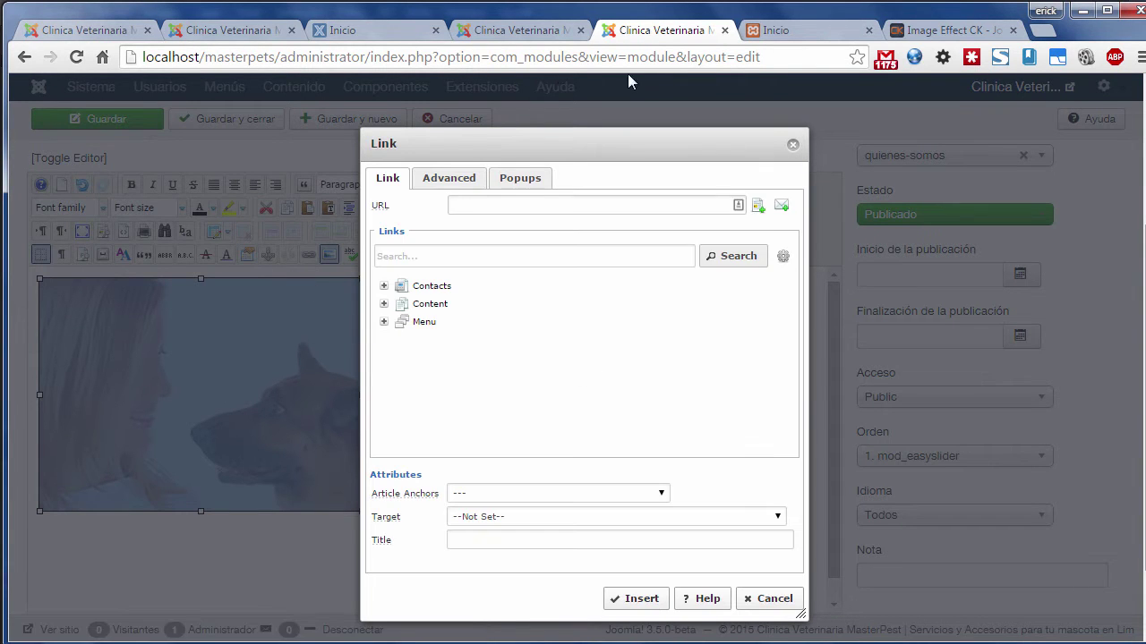
left_click(786, 33)
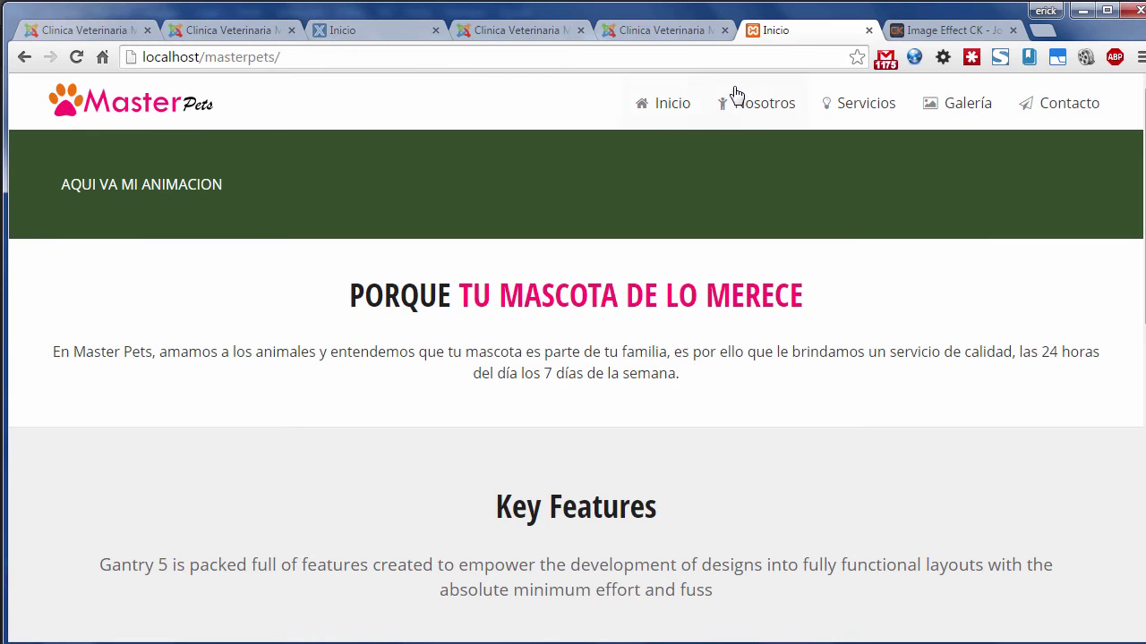
left_click(677, 33)
scroll(488, 264, "down", 1)
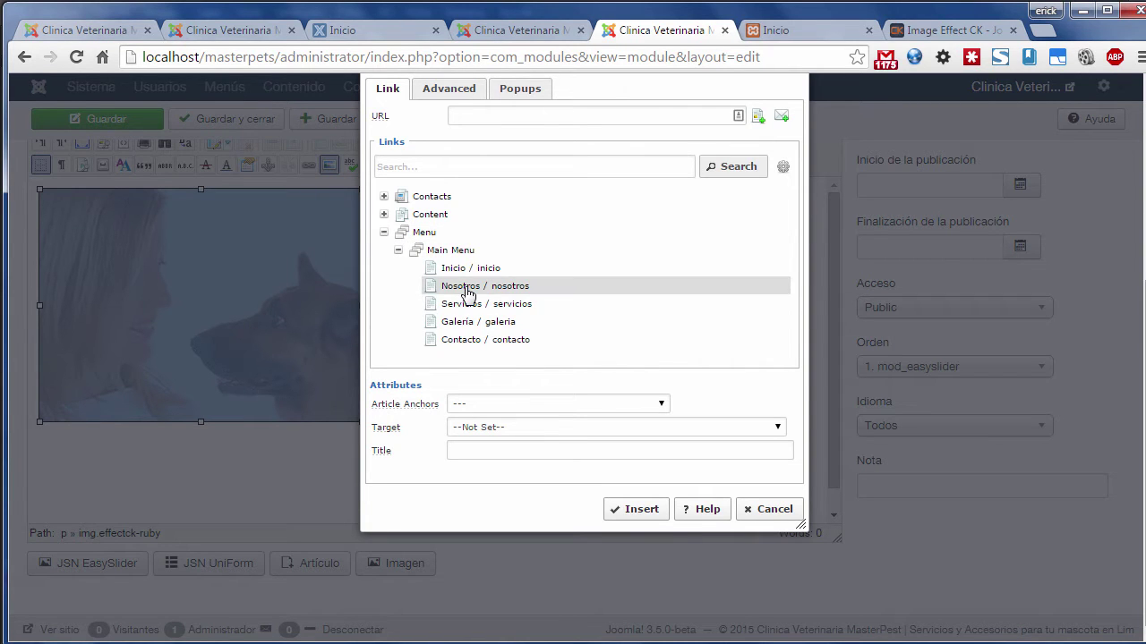
left_click(466, 288)
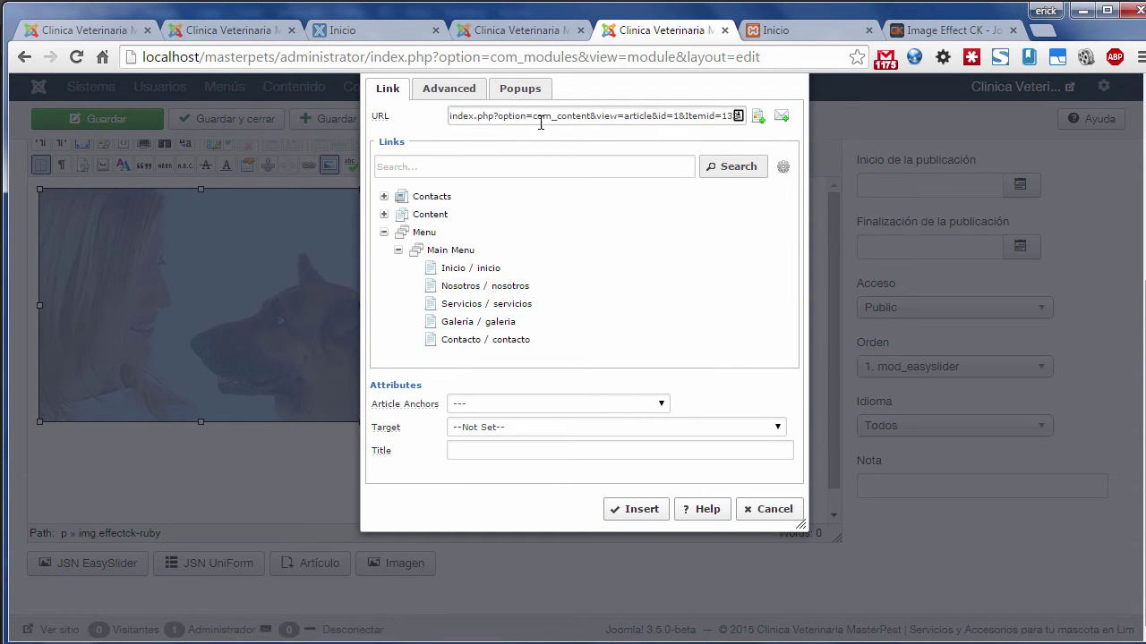
left_click_drag(525, 117, 651, 116)
left_click(642, 512)
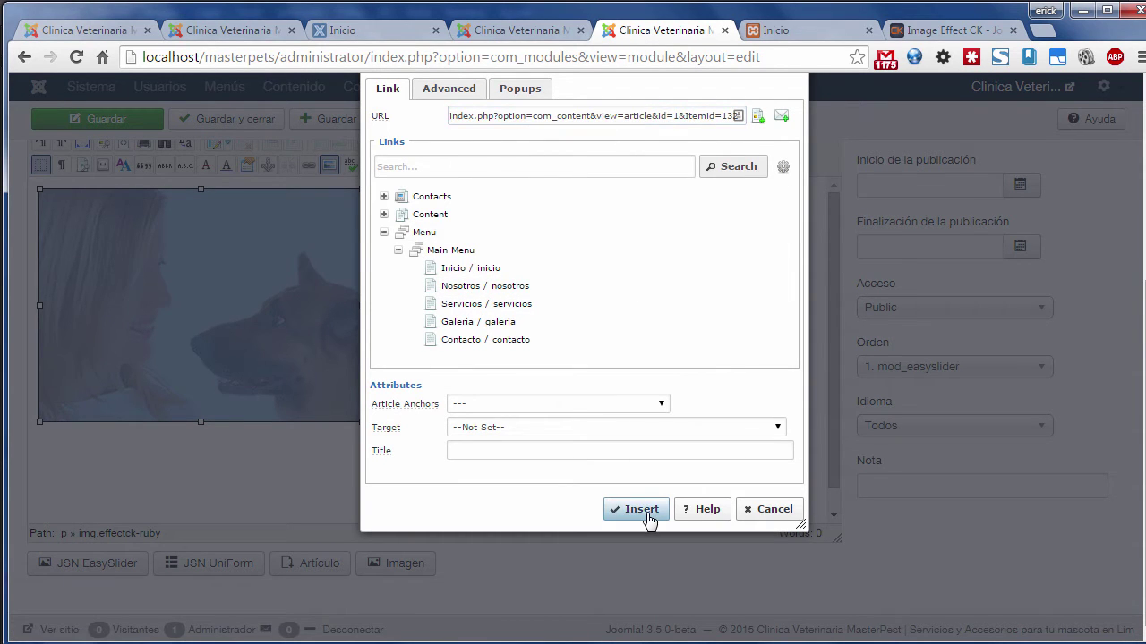
left_click(551, 463)
scroll(529, 427, "up", 3)
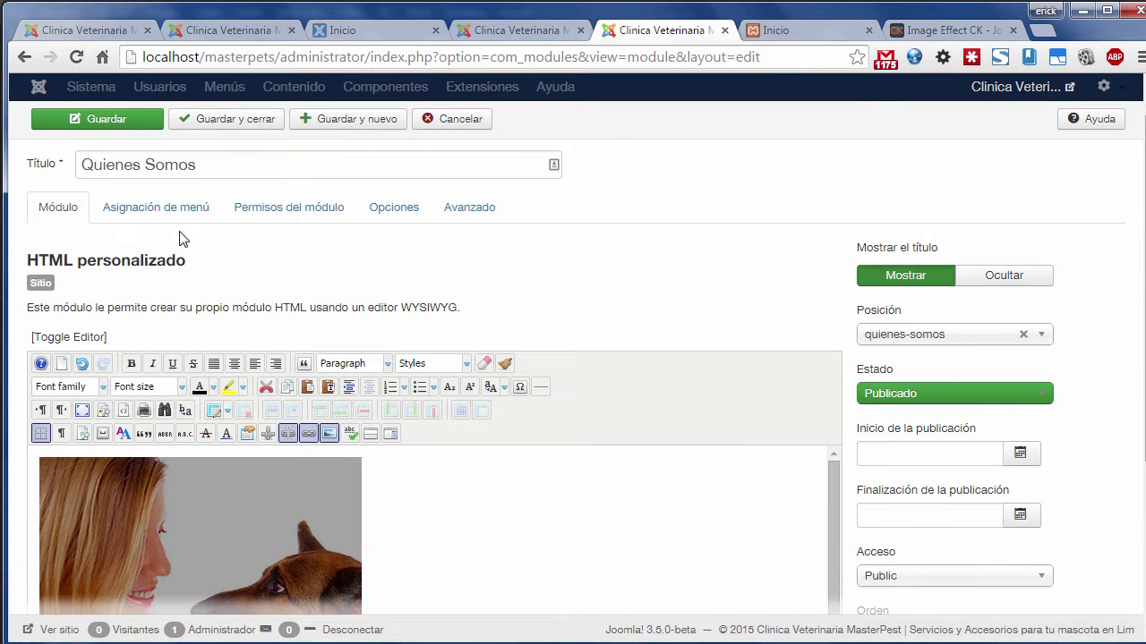
left_click(114, 125)
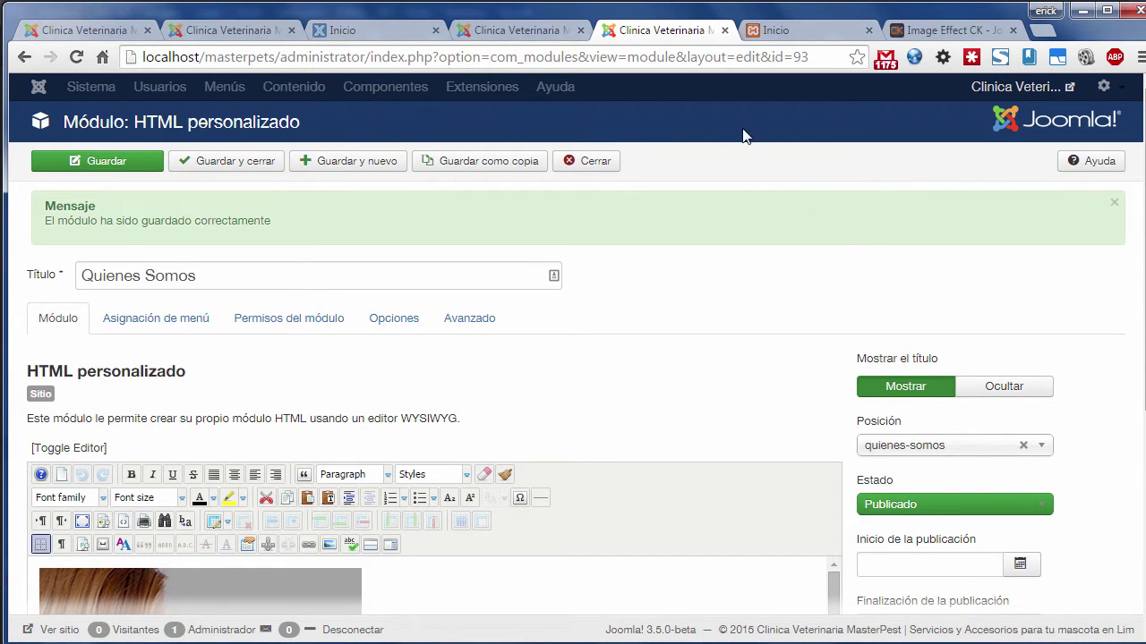
Step: Set the first of the three module positions under bienvenida to key quienes-somos and chrome none, and save the Gantry 5 layout
left_click(551, 36)
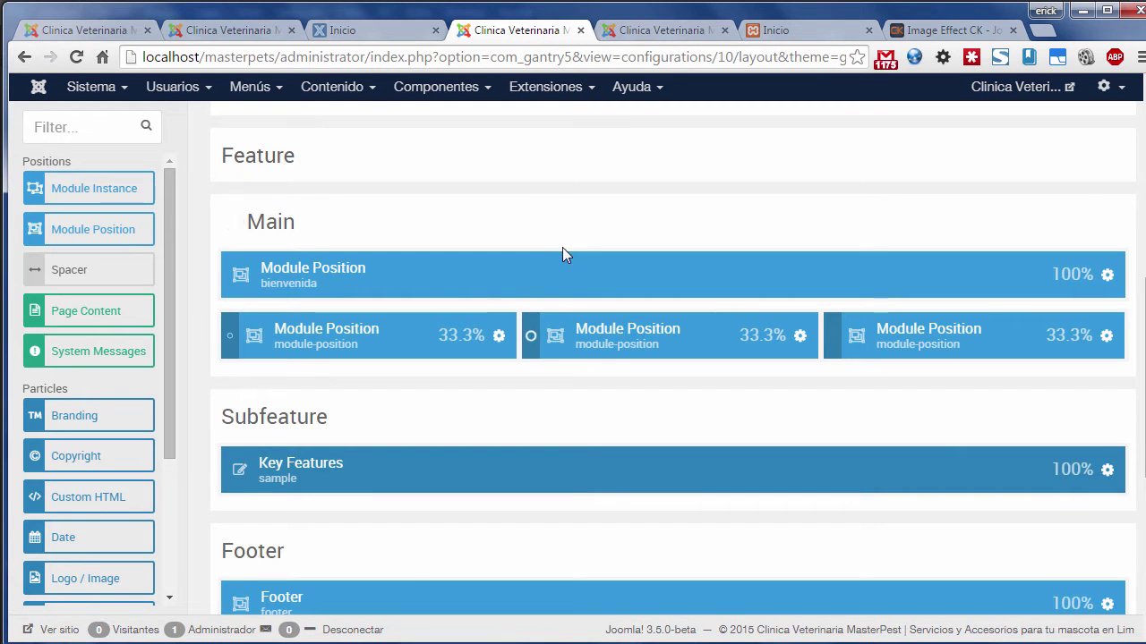
scroll(562, 259, "down", 3)
scroll(538, 299, "up", 2)
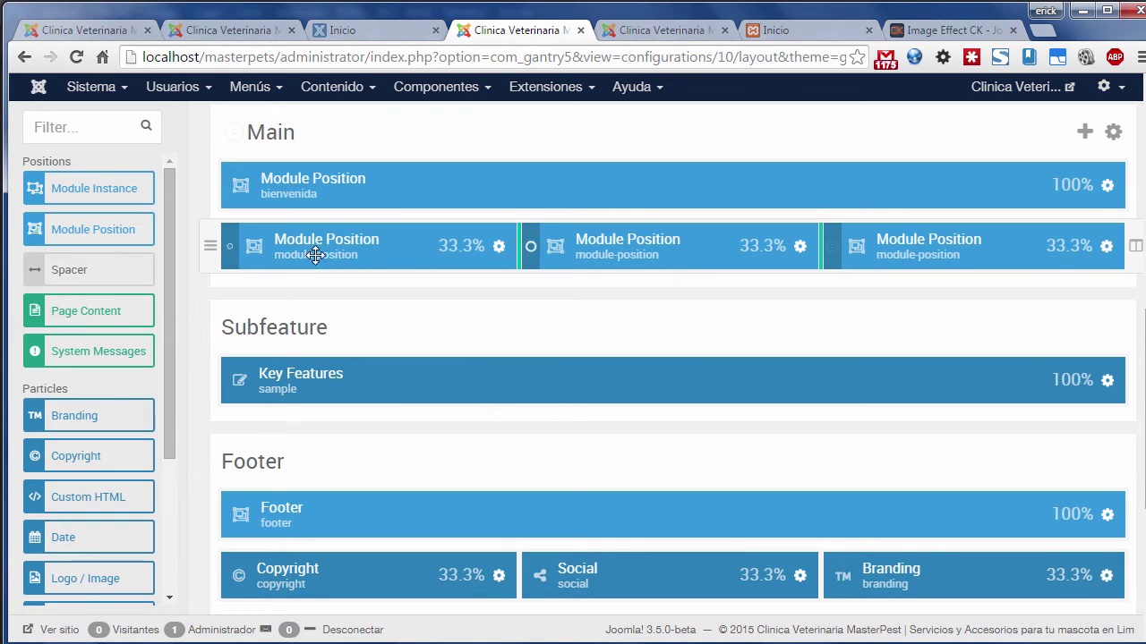
left_click(499, 248)
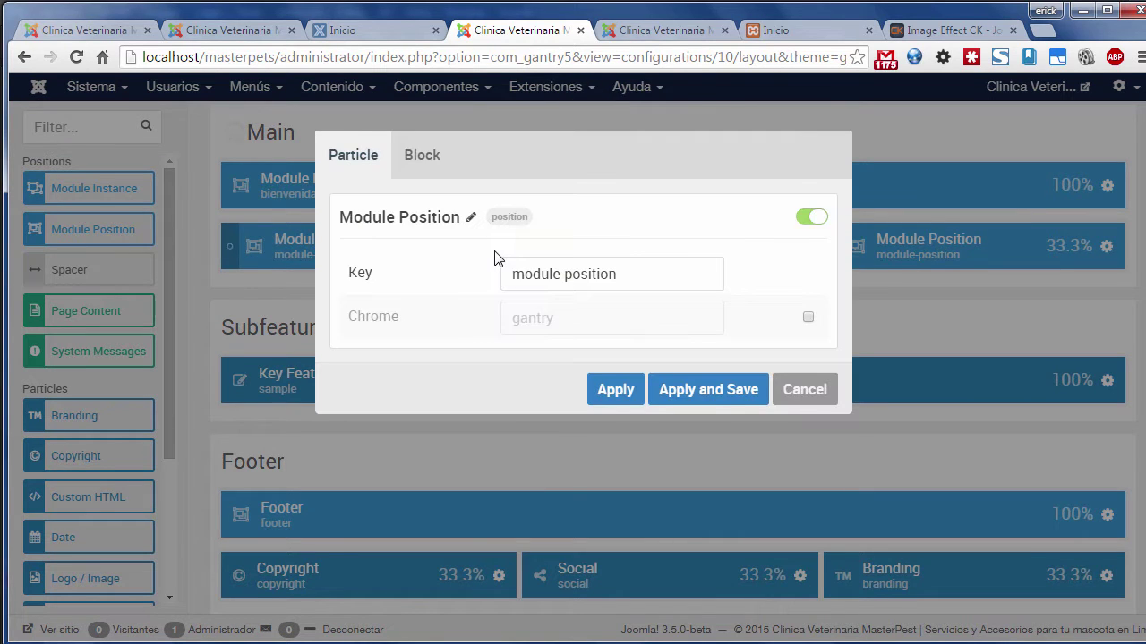
left_click(618, 275)
left_click_drag(618, 275, 512, 274)
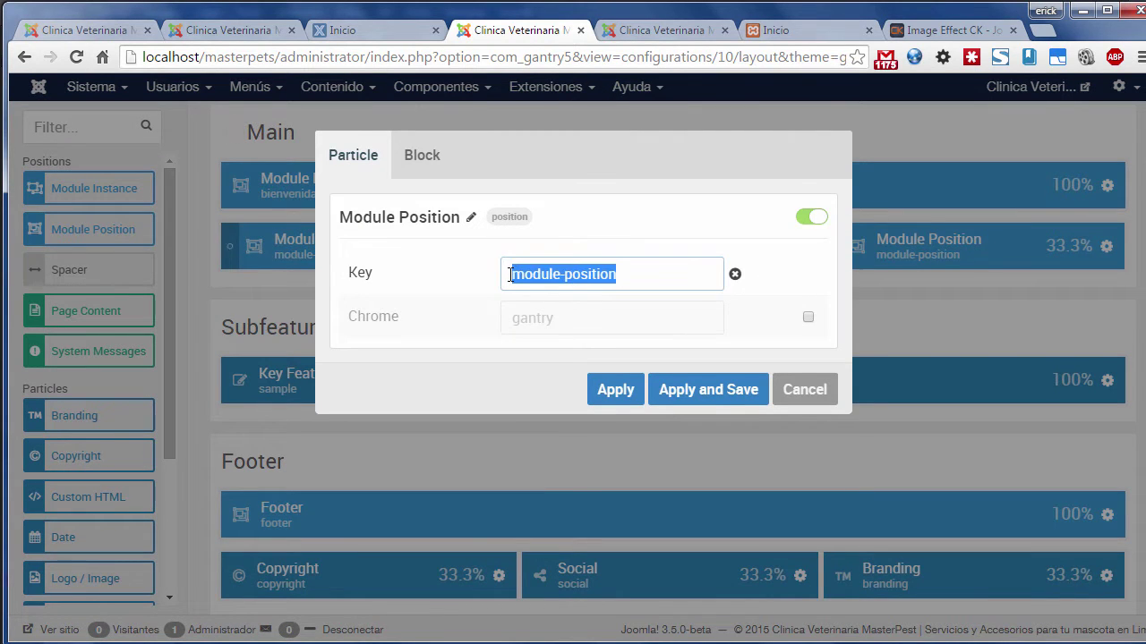
type("quienes-s")
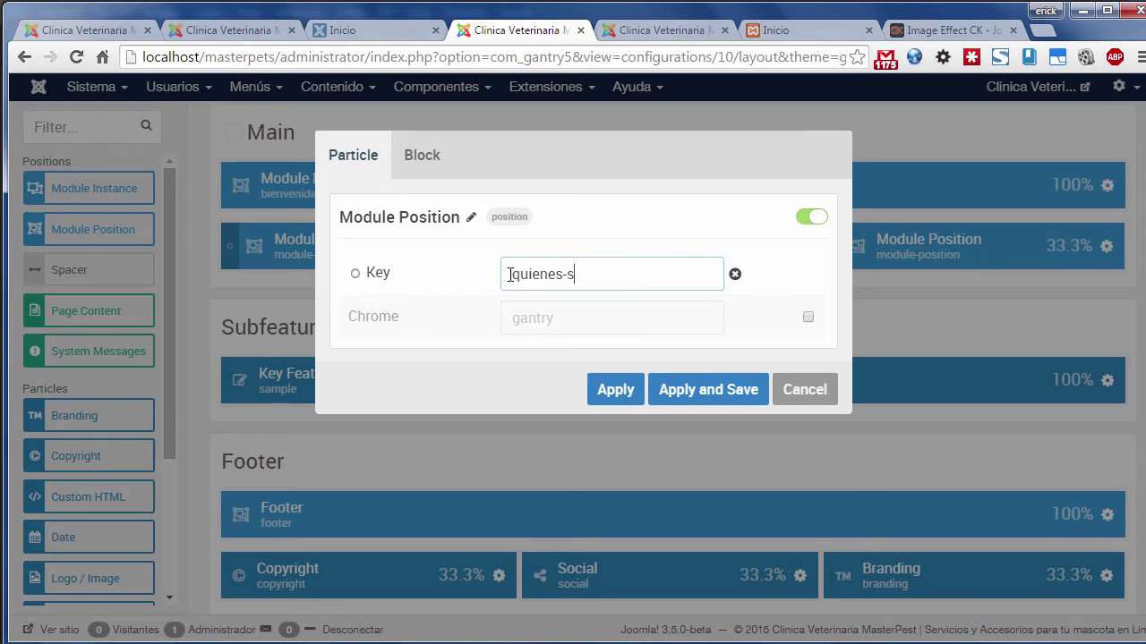
type("omos")
left_click(531, 319)
type("no")
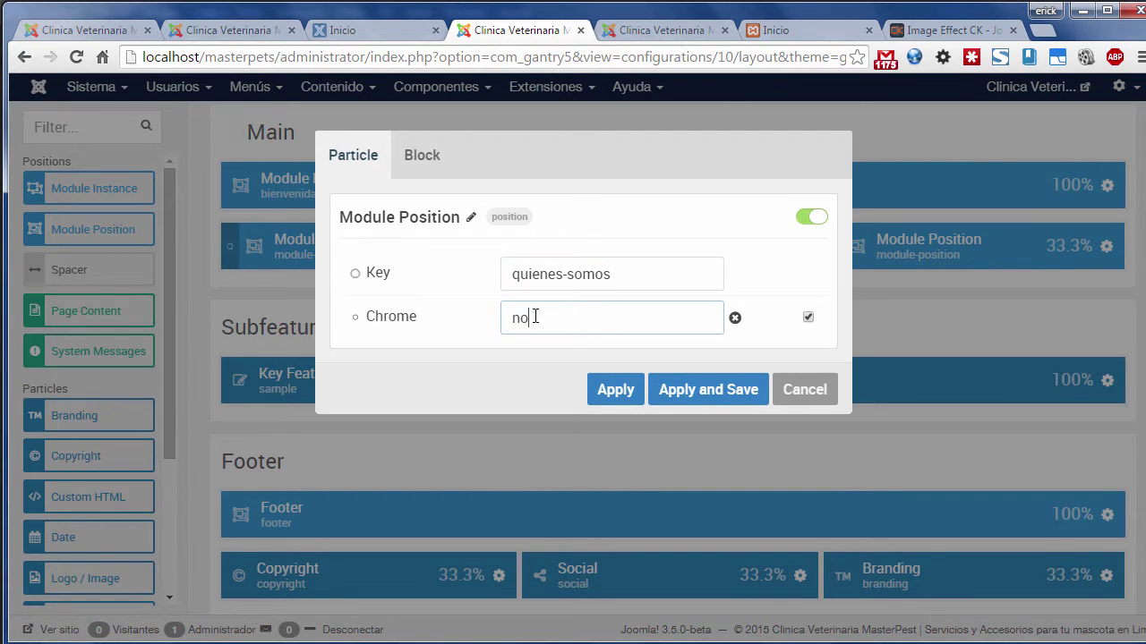
type("ne")
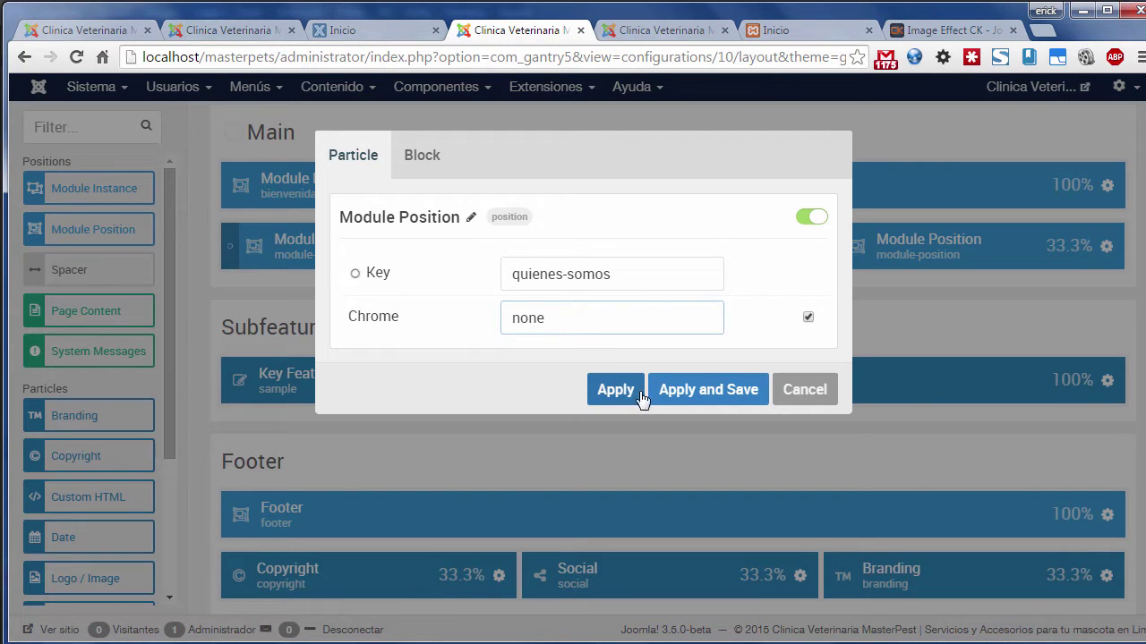
left_click(673, 393)
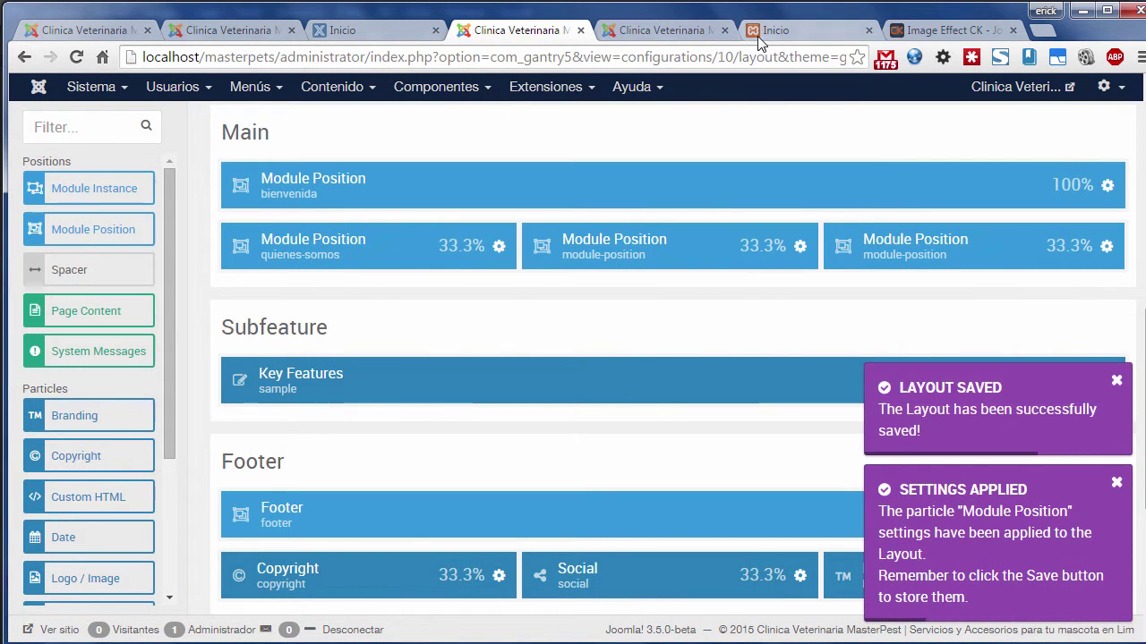
Step: Reload the site's home page and inspect the markup surrounding the Quienes Somos image effect
left_click(773, 31)
left_click(77, 57)
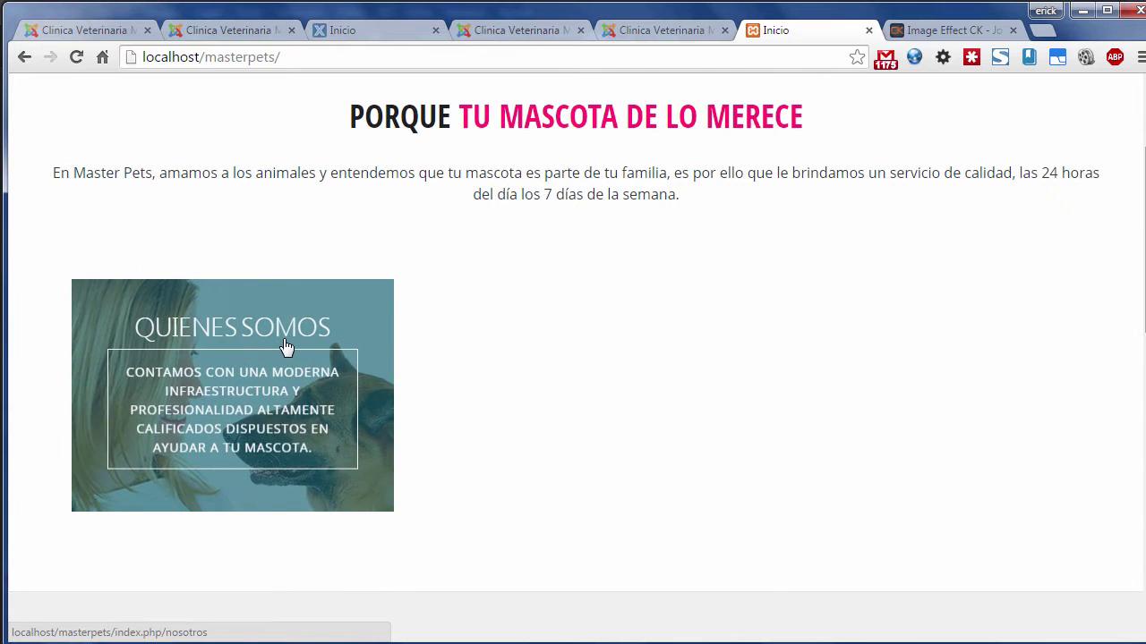
key("ctrl+shift+i")
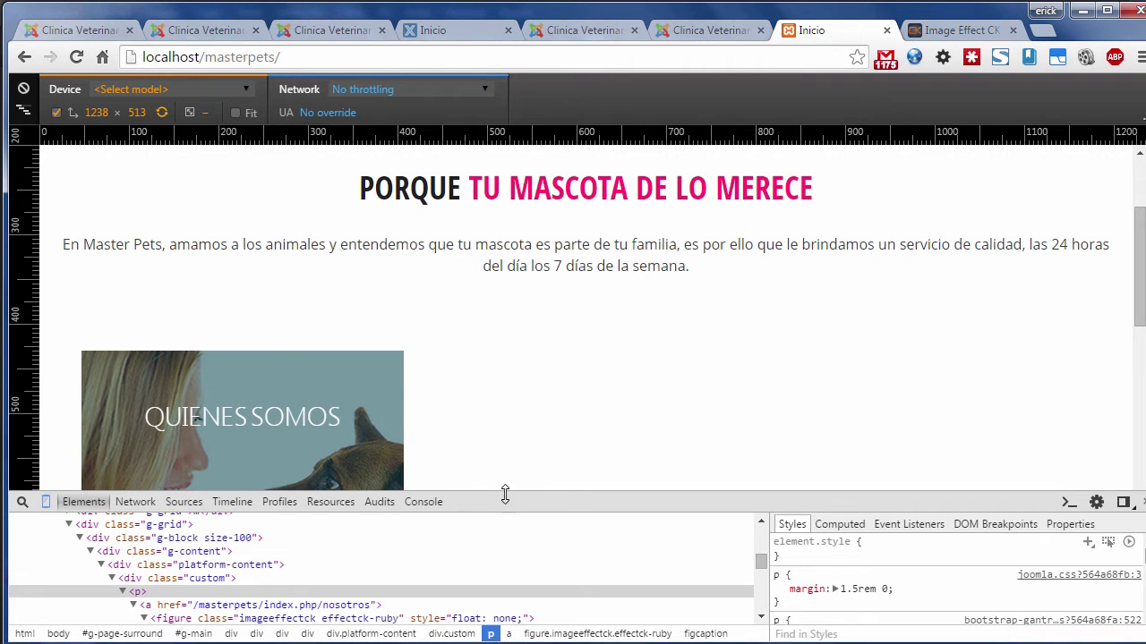
left_click_drag(505, 495, 516, 460)
left_click(1140, 465)
Step: Show the Quienes Somos module's HTML source and examine the paragraph tags enclosing the linked image
left_click(701, 31)
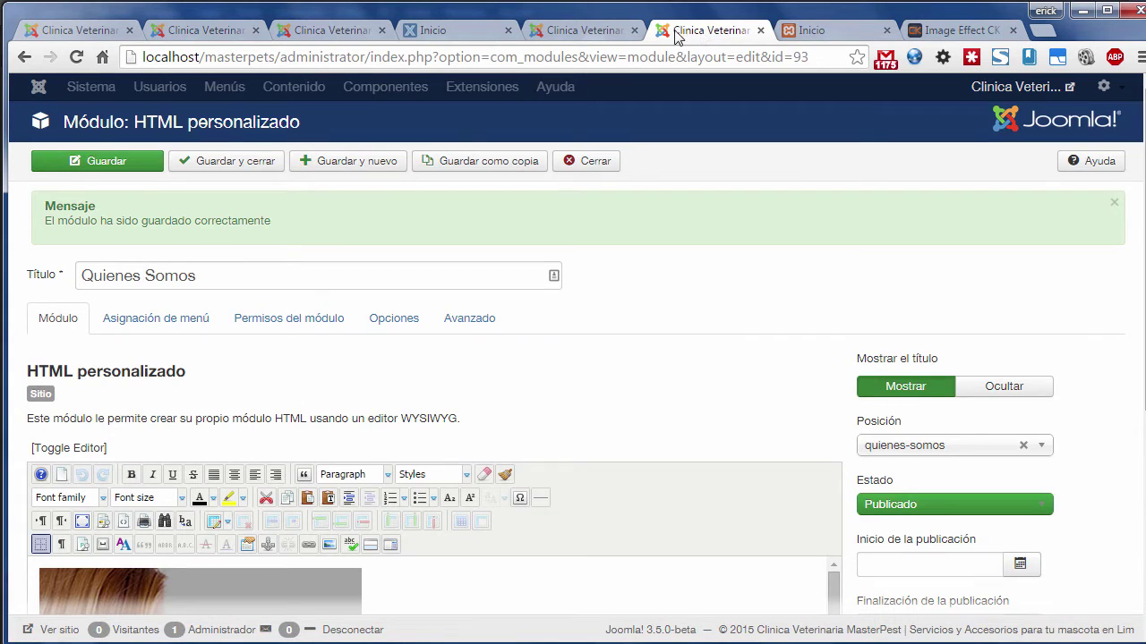
scroll(429, 148, "down", 2)
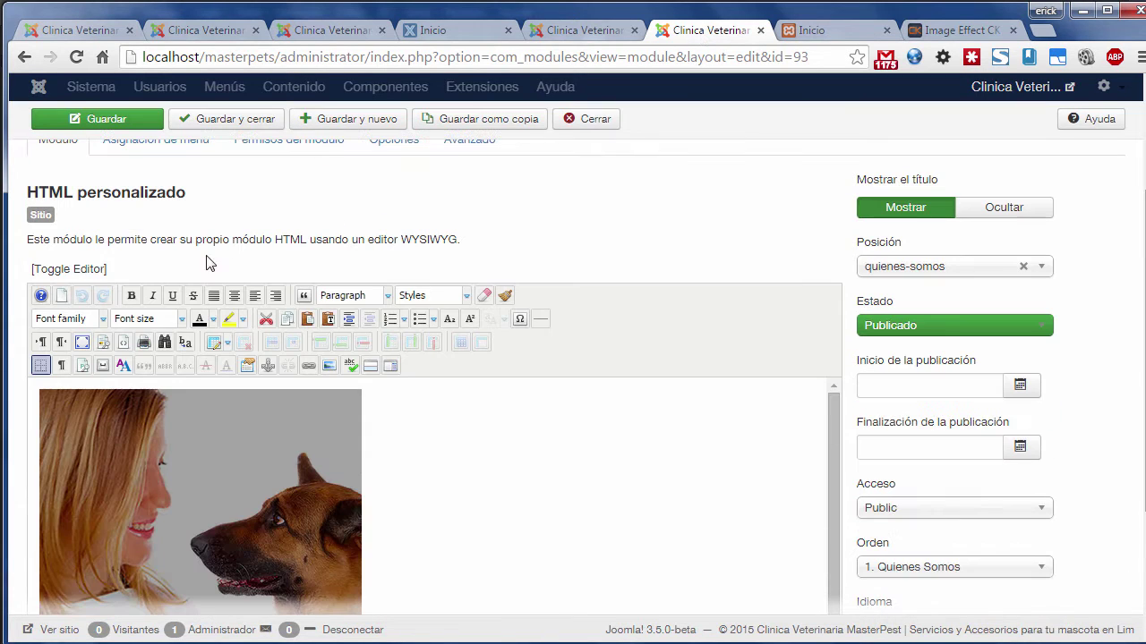
left_click(68, 270)
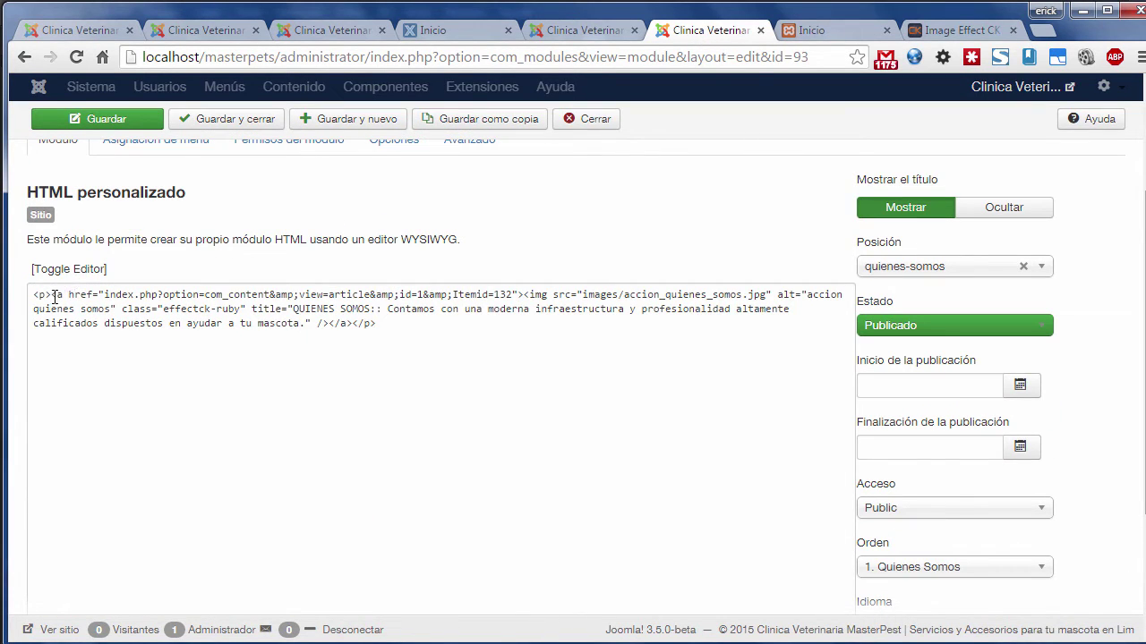
double_click(45, 295)
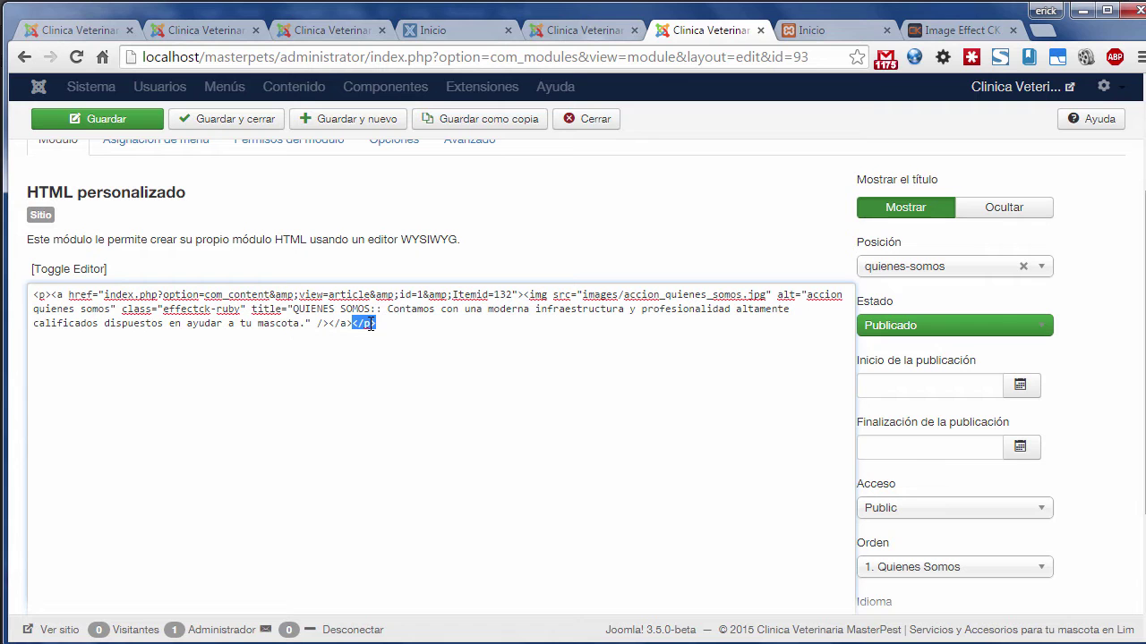
Step: Open the JCE Editor's global configuration in a separate browser tab
left_click(553, 31)
mouse_move(436, 86)
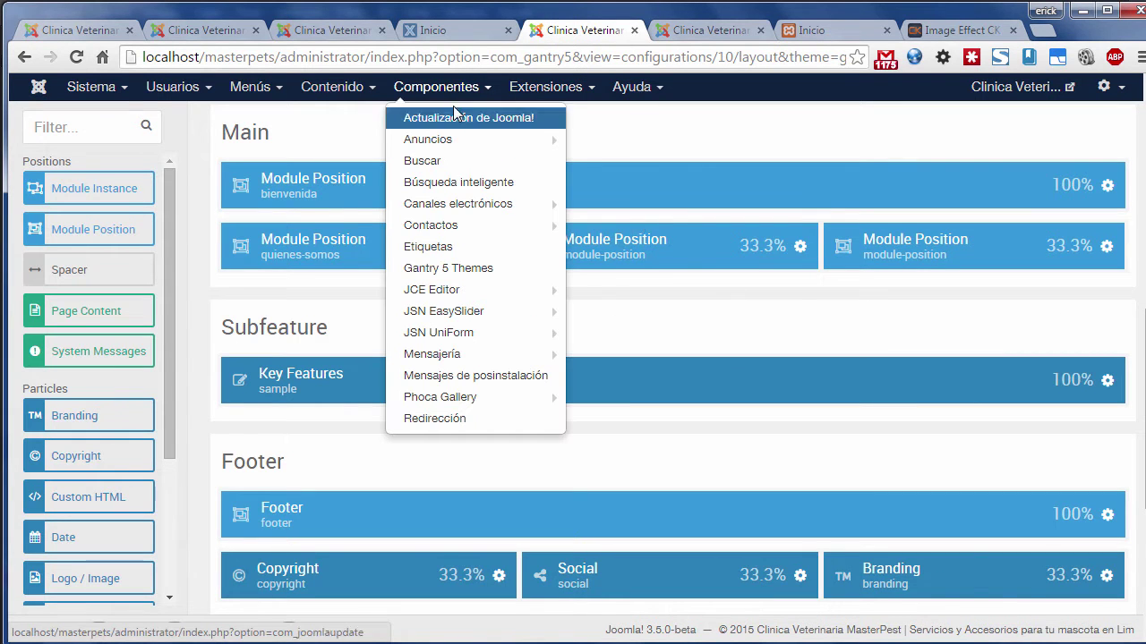
mouse_move(462, 299)
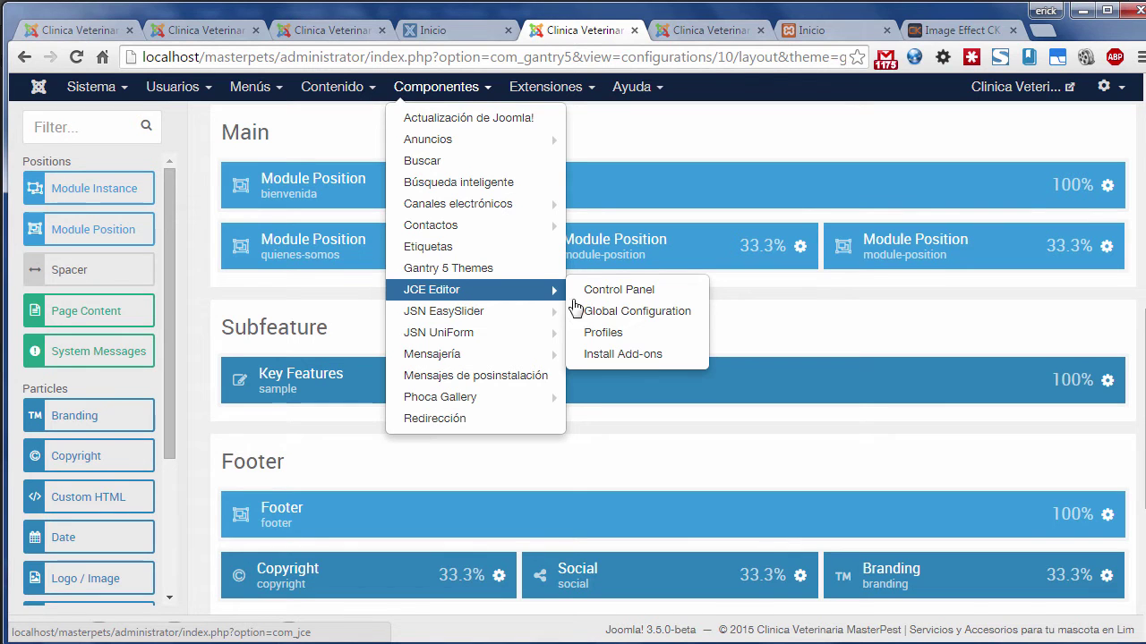
right_click(596, 318)
left_click(607, 323)
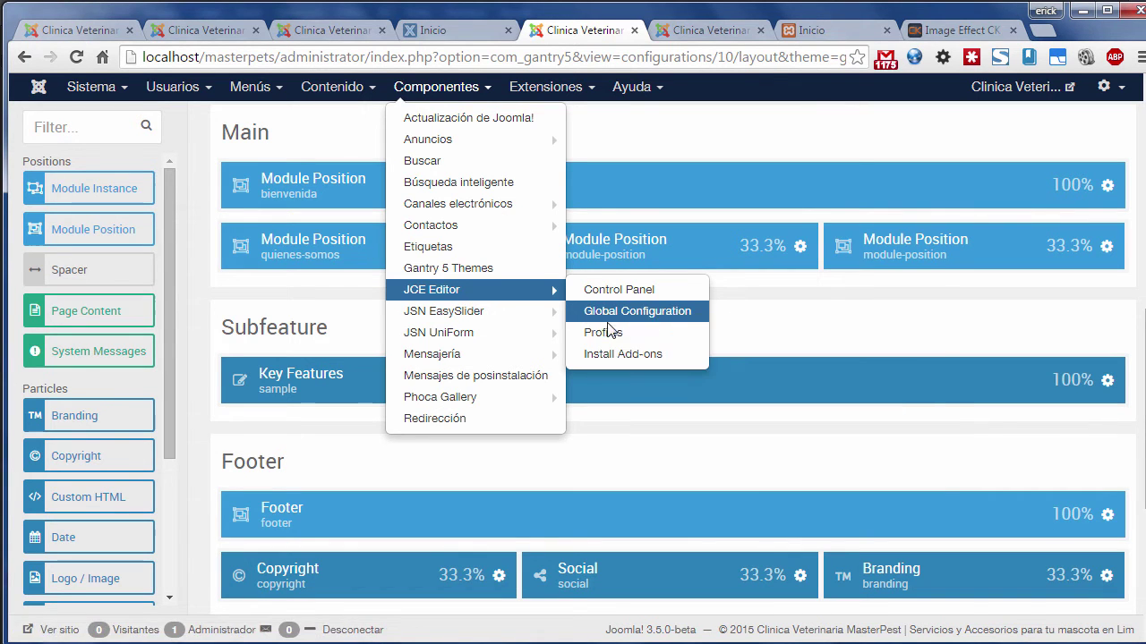
left_click(610, 32)
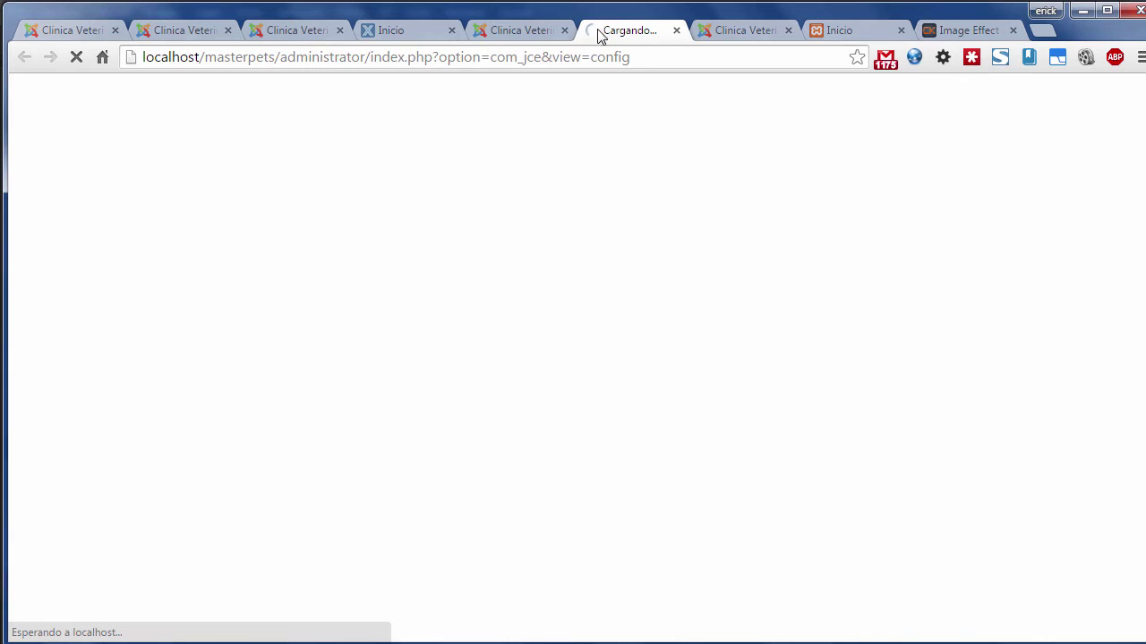
left_click(507, 31)
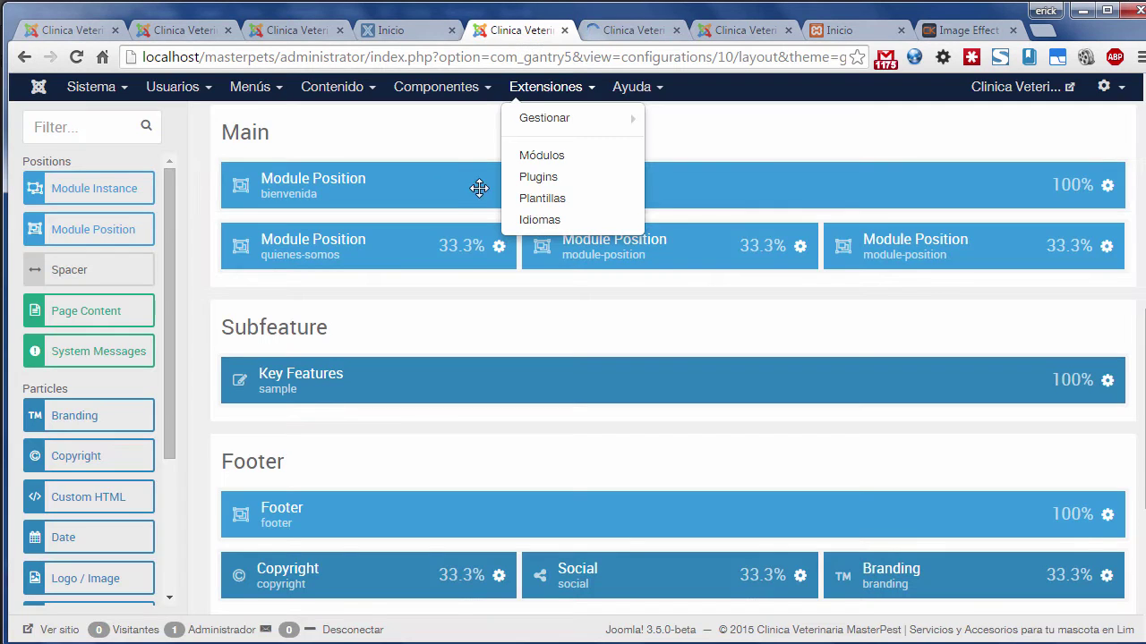
left_click(627, 31)
Step: Set Container Element & Enter Key to No Container & Paragraph on Enter, then save and close the JCE configuration
scroll(547, 140, "down", 1)
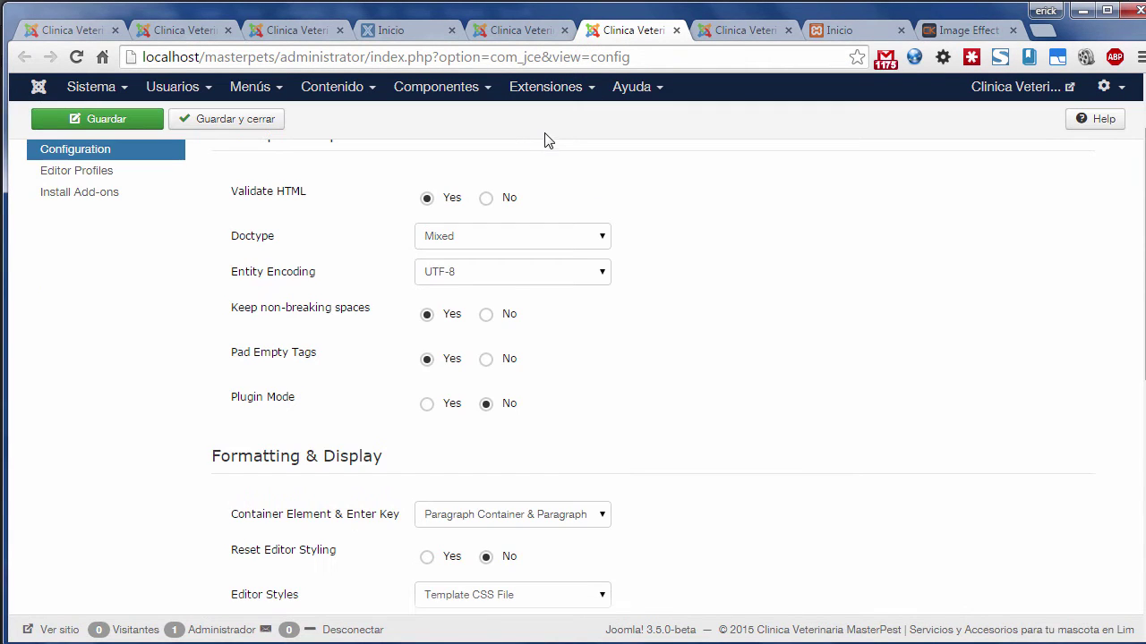
scroll(525, 191, "down", 2)
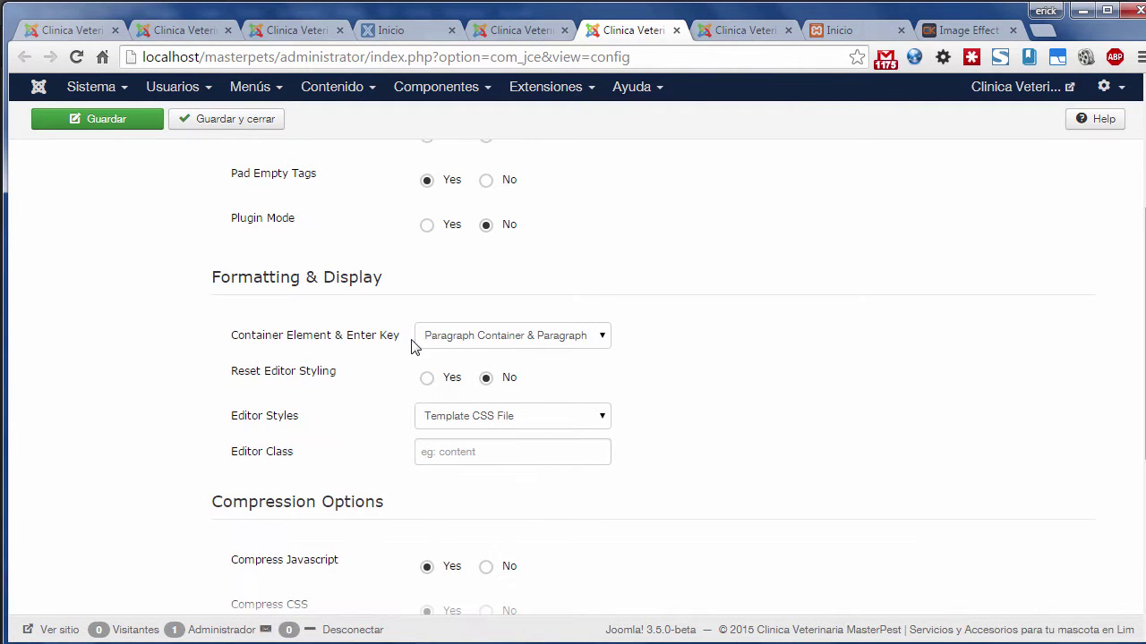
left_click(464, 342)
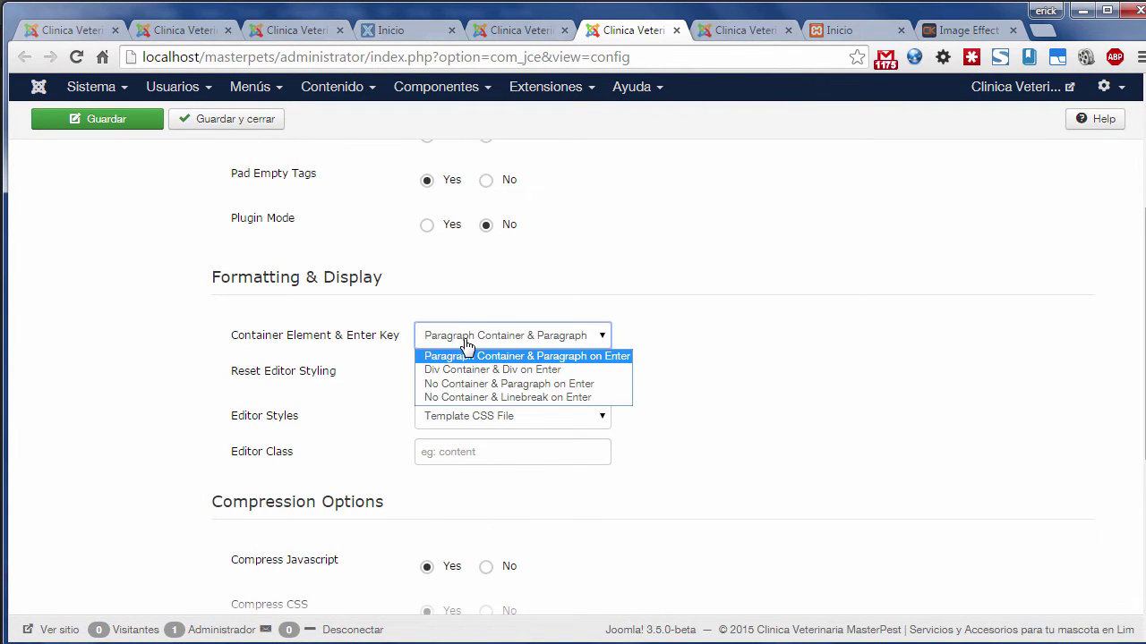
left_click(470, 385)
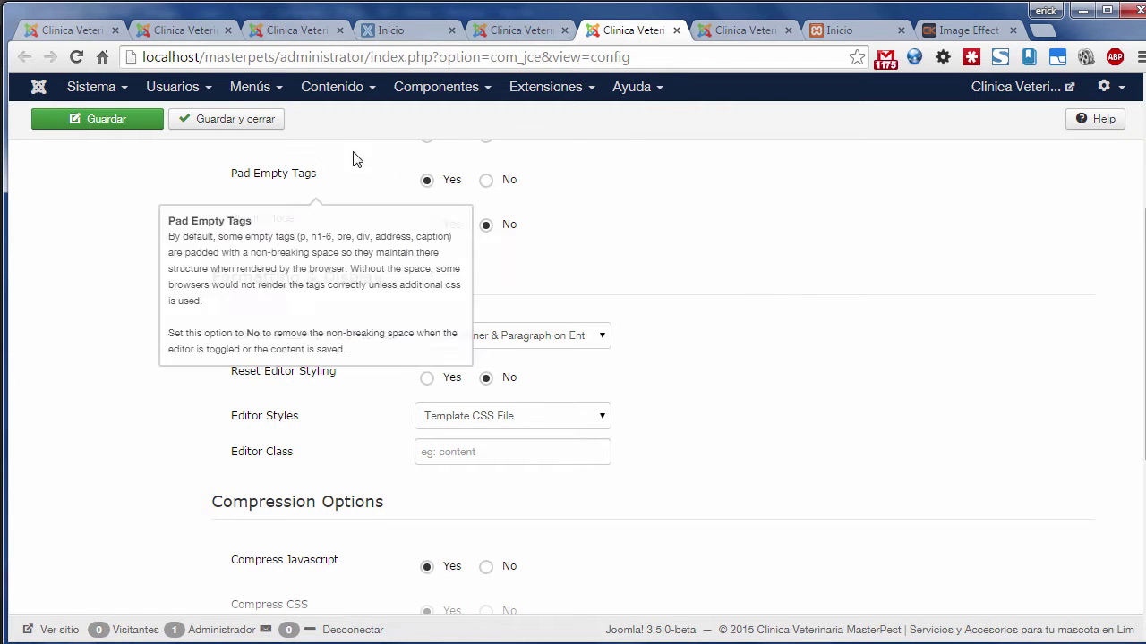
left_click(263, 125)
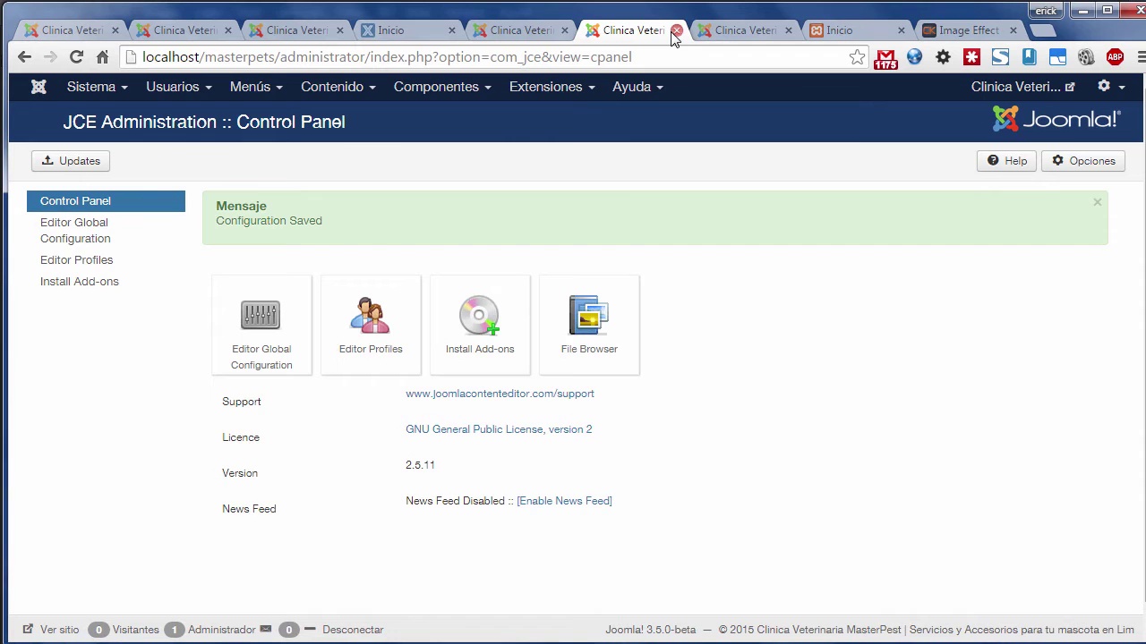
left_click(676, 31)
Step: Reload the Quienes Somos module's edit page and delete the opening and closing p tags around the linked image
left_click(340, 324)
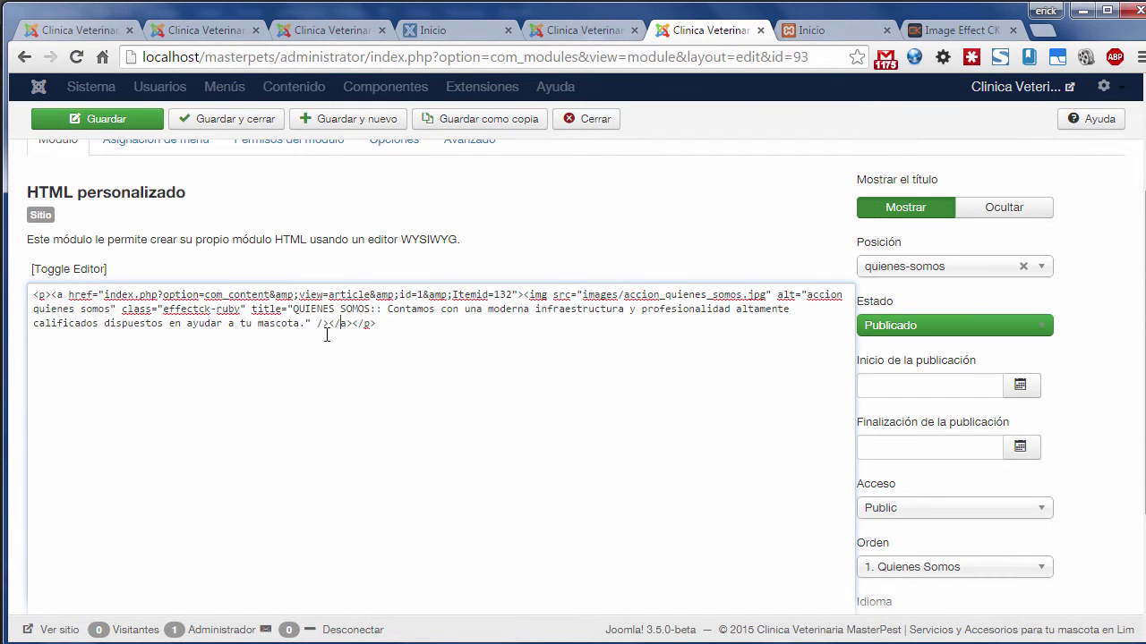
left_click(77, 58)
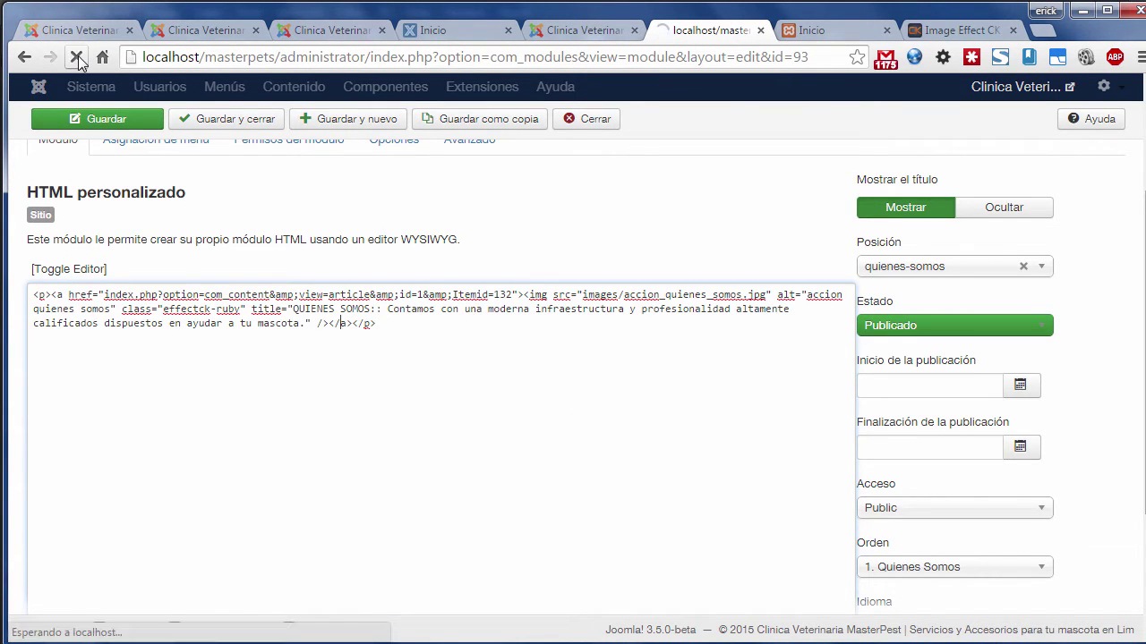
left_click_drag(33, 228, 51, 228)
key("Delete")
left_click_drag(354, 257, 407, 261)
key("Delete")
Step: Switch the module's content between visual and source editing to check its code for paragraph tags
left_click(73, 204)
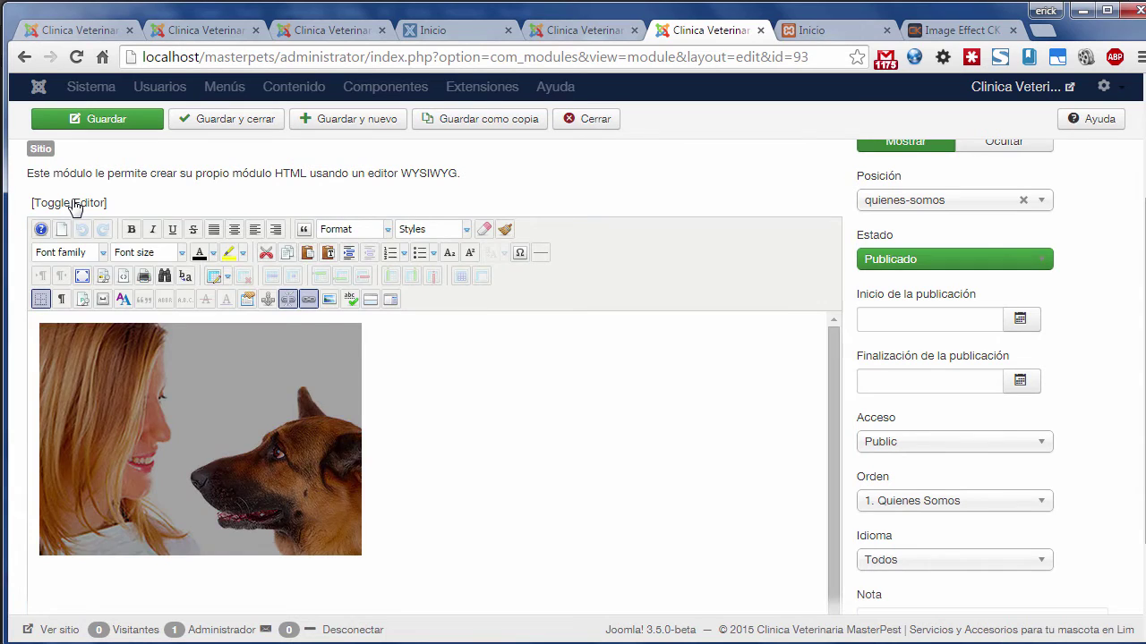
left_click(74, 204)
left_click(55, 204)
left_click(56, 204)
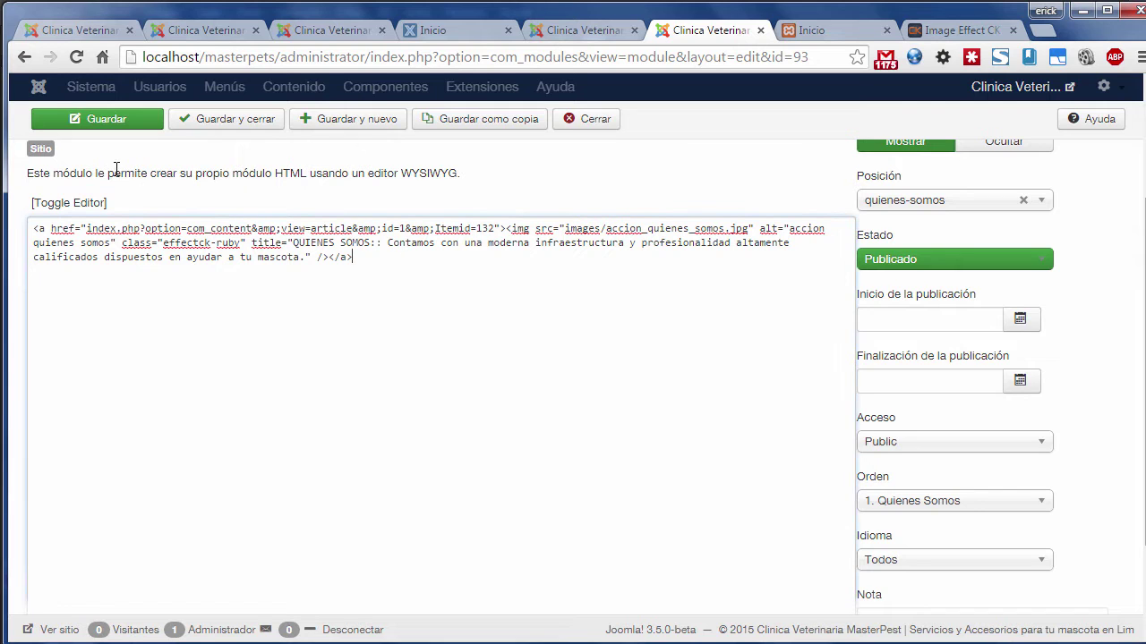
Step: Save the Quienes Somos module and reload the home page to check its image box
left_click(136, 120)
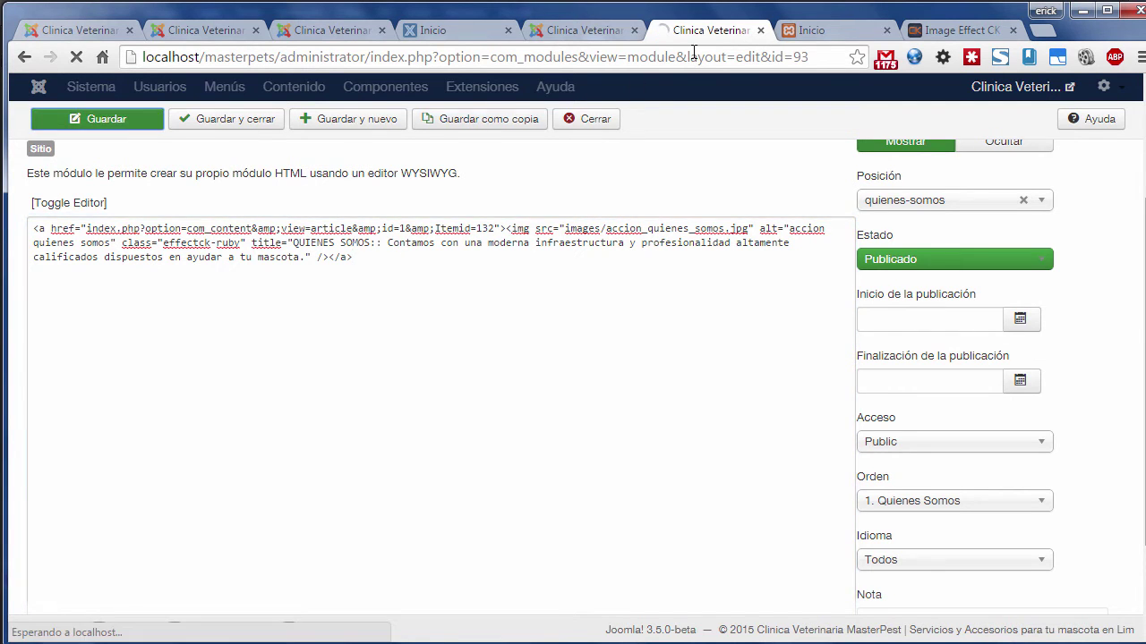
left_click(811, 29)
left_click(76, 57)
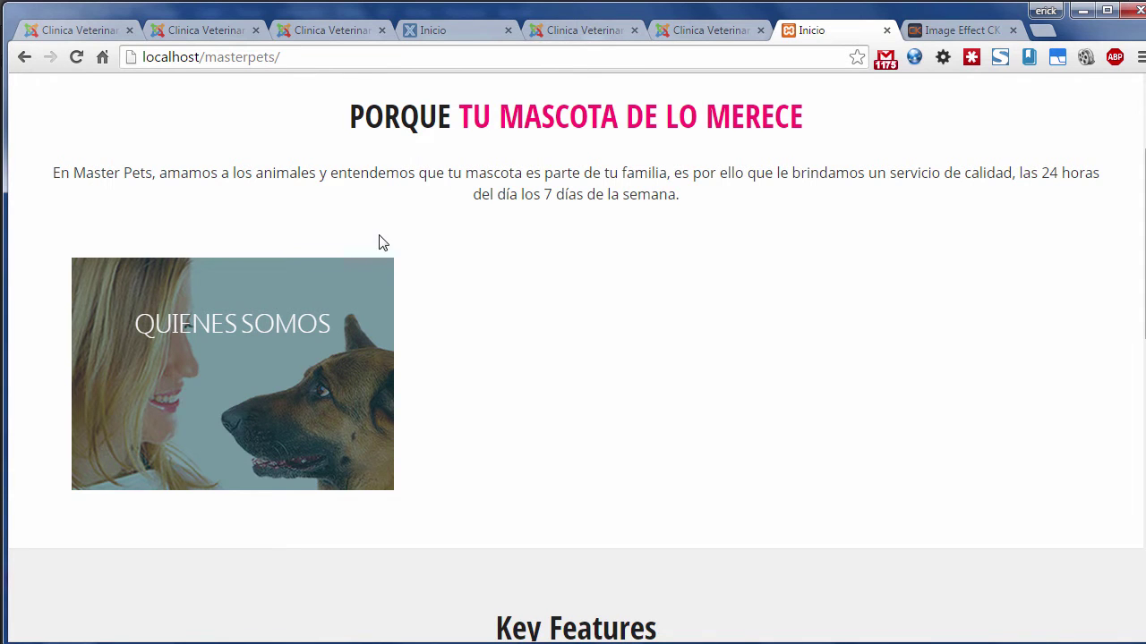
Step: Add the No Padding variation to the block of the quienes-somos position in the Main section of the Gantry layout
left_click(686, 30)
key("ctrl+Tab")
left_click(560, 30)
scroll(448, 250, "down", 2)
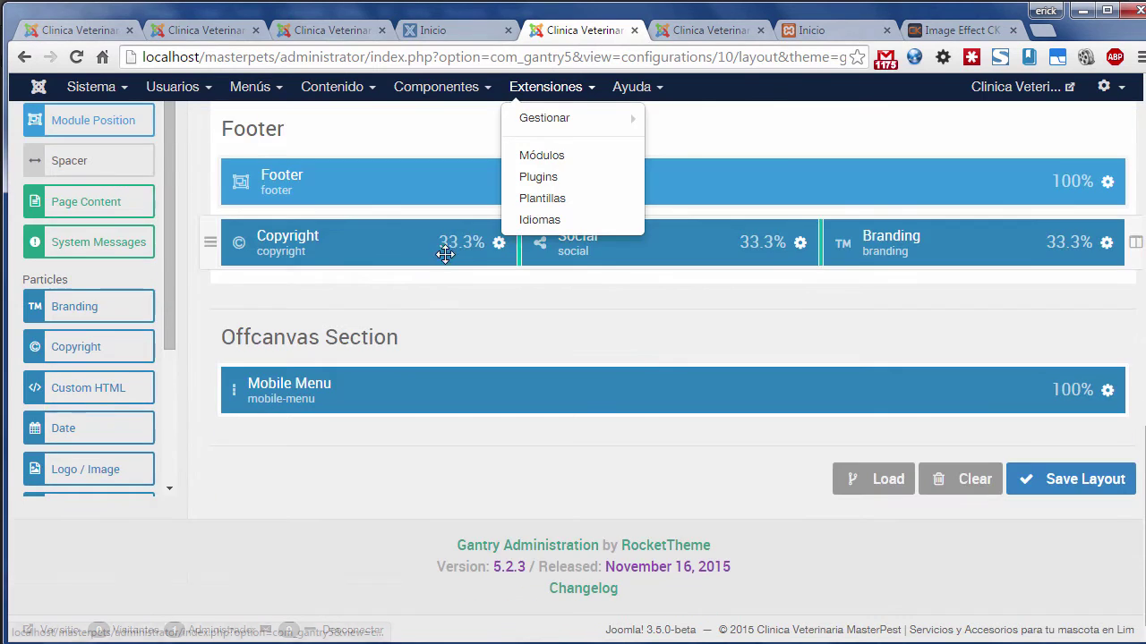
scroll(400, 298, "up", 5)
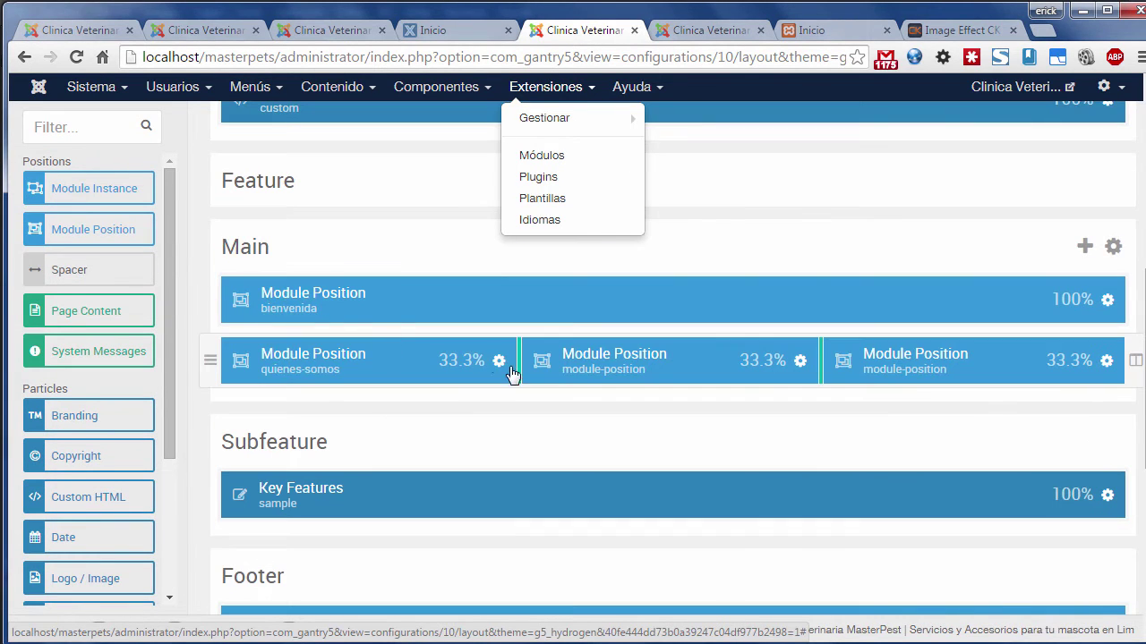
left_click(499, 367)
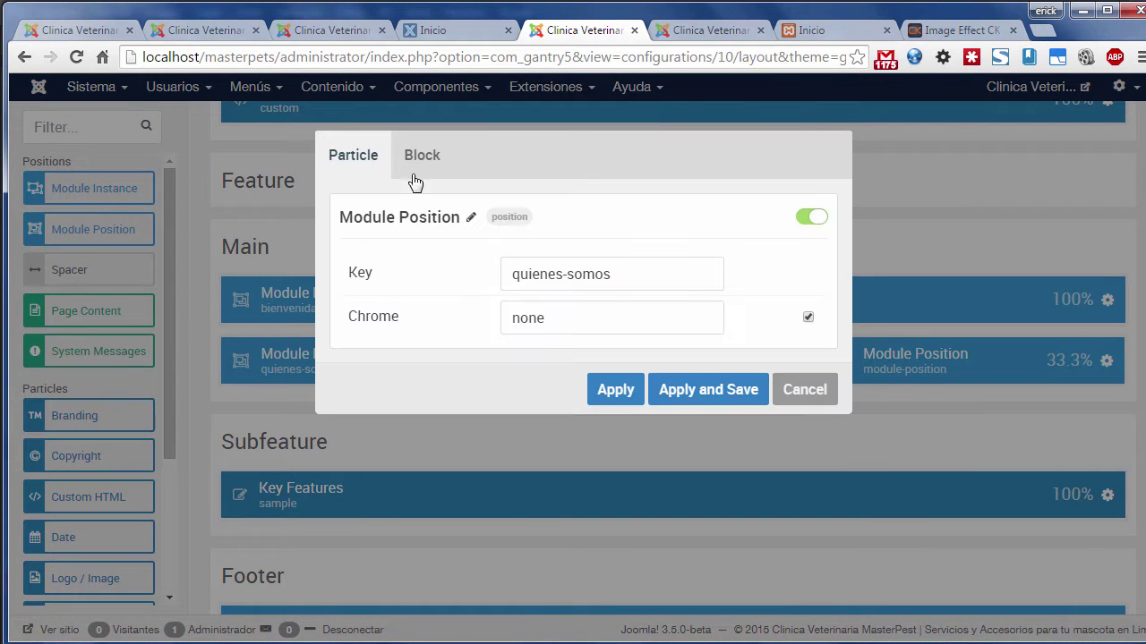
left_click(414, 156)
left_click(532, 358)
type("no")
left_click(546, 446)
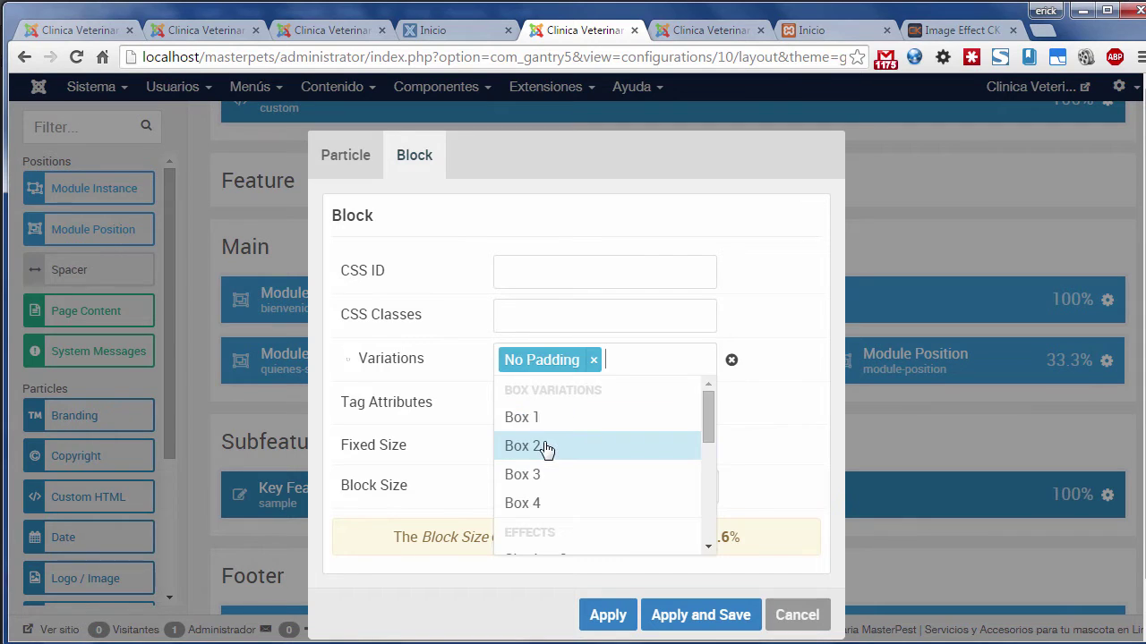
Step: Add the Center variation to the quienes-somos block, then apply and save its settings
left_click(617, 364)
left_click(616, 363)
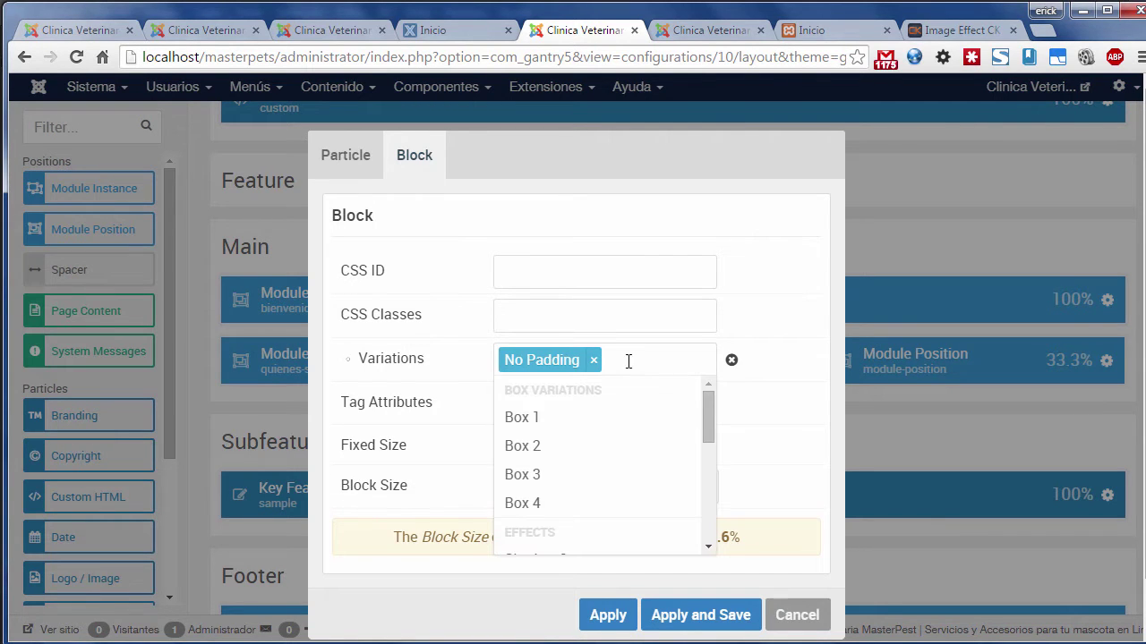
type("ce")
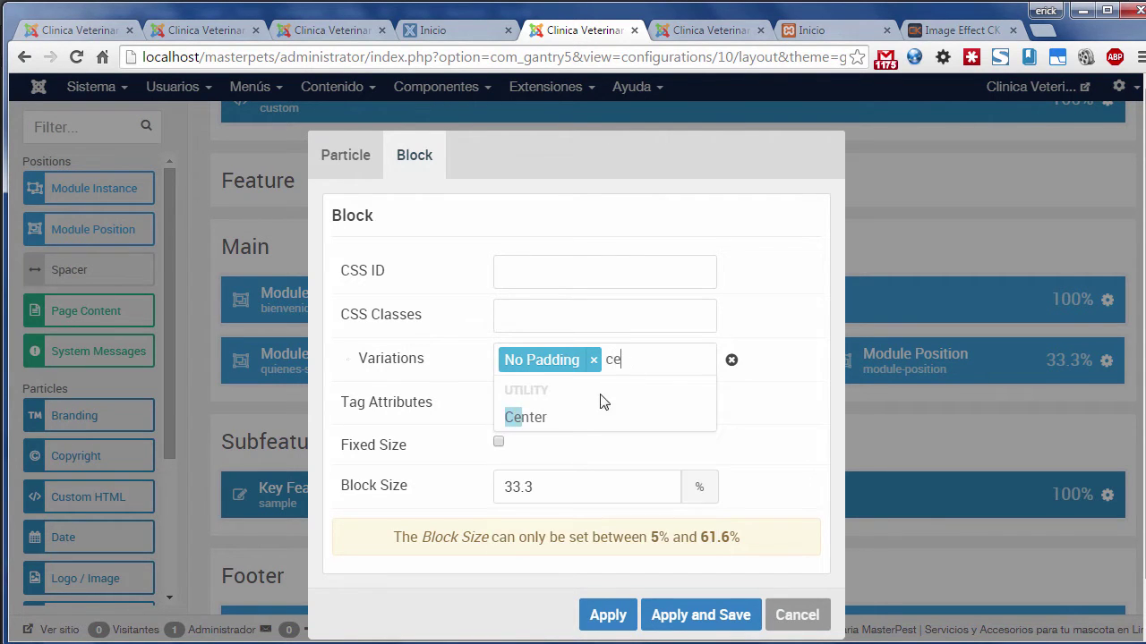
left_click(567, 422)
left_click(699, 616)
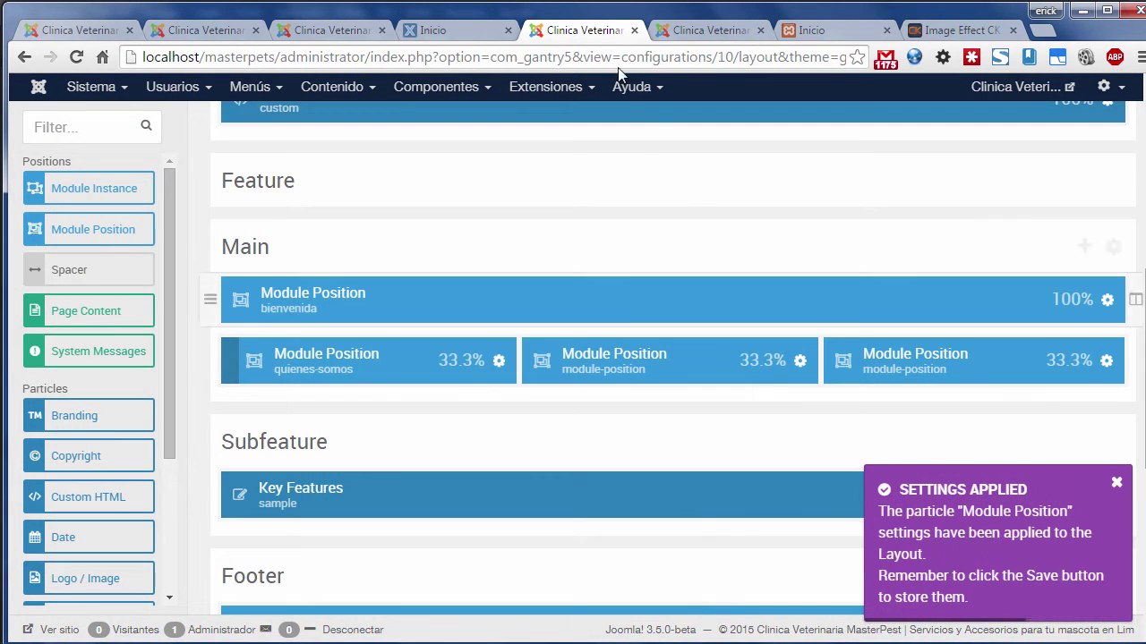
Step: Save the Gantry layout and reload the home page to check the alignment of the Quienes Somos box
key("ctrl+s")
left_click(804, 30)
left_click(86, 57)
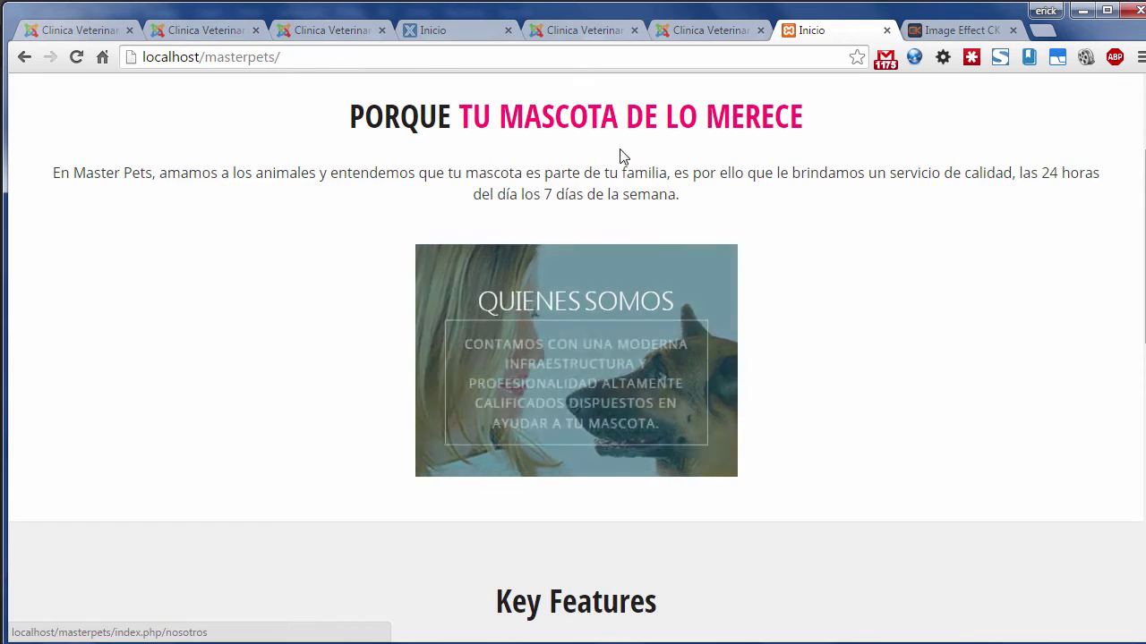
Step: Save the Quienes Somos module as a copy and title the copy Nuestros servicios
key("ctrl+shift+Tab")
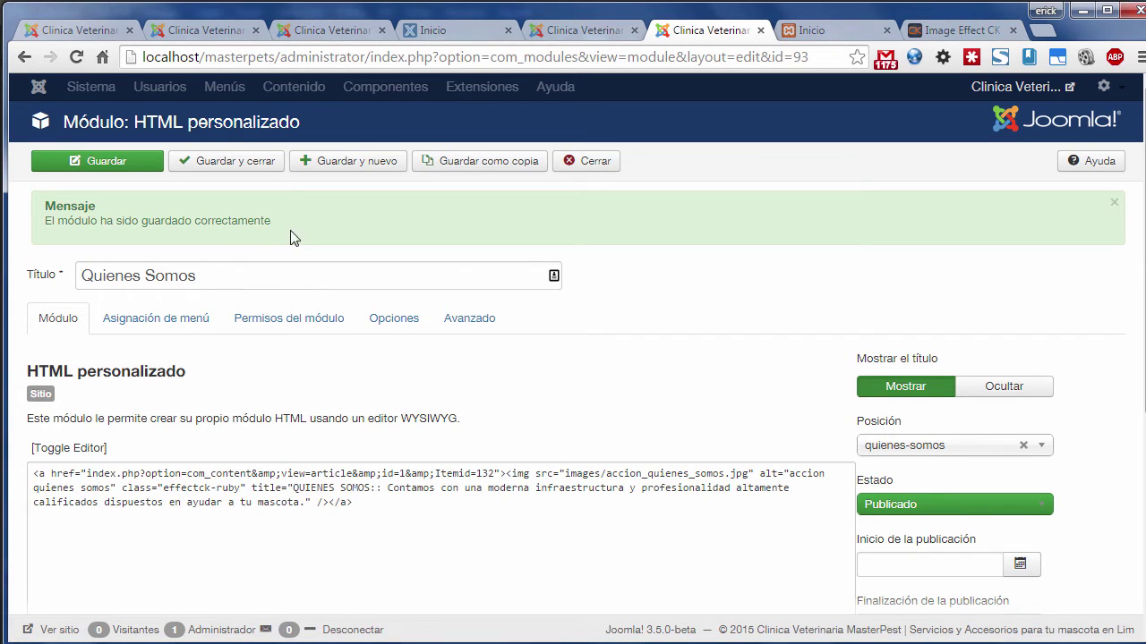
left_click(464, 169)
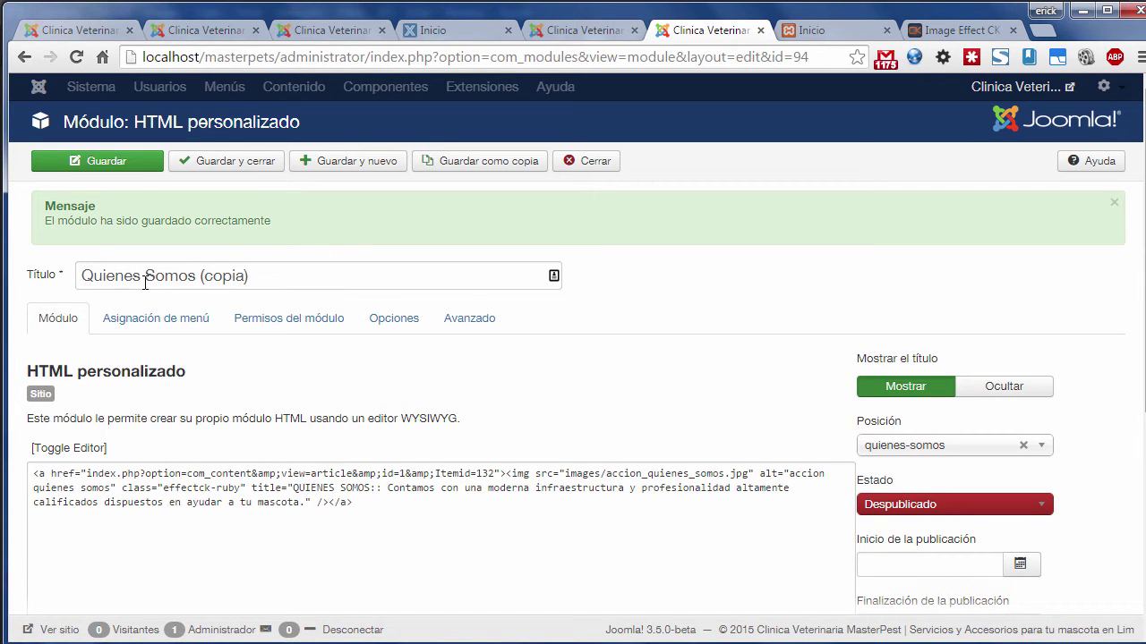
left_click(633, 643)
key("alt+Tab")
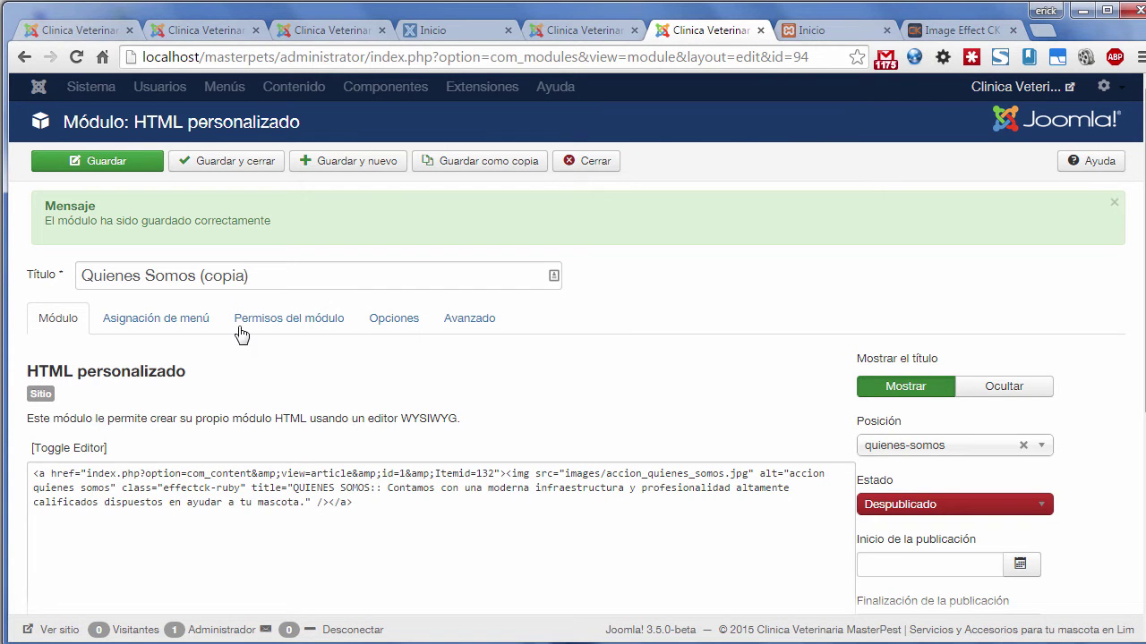
left_click_drag(253, 277, 97, 278)
key("BackSpace")
key("BackSpace")
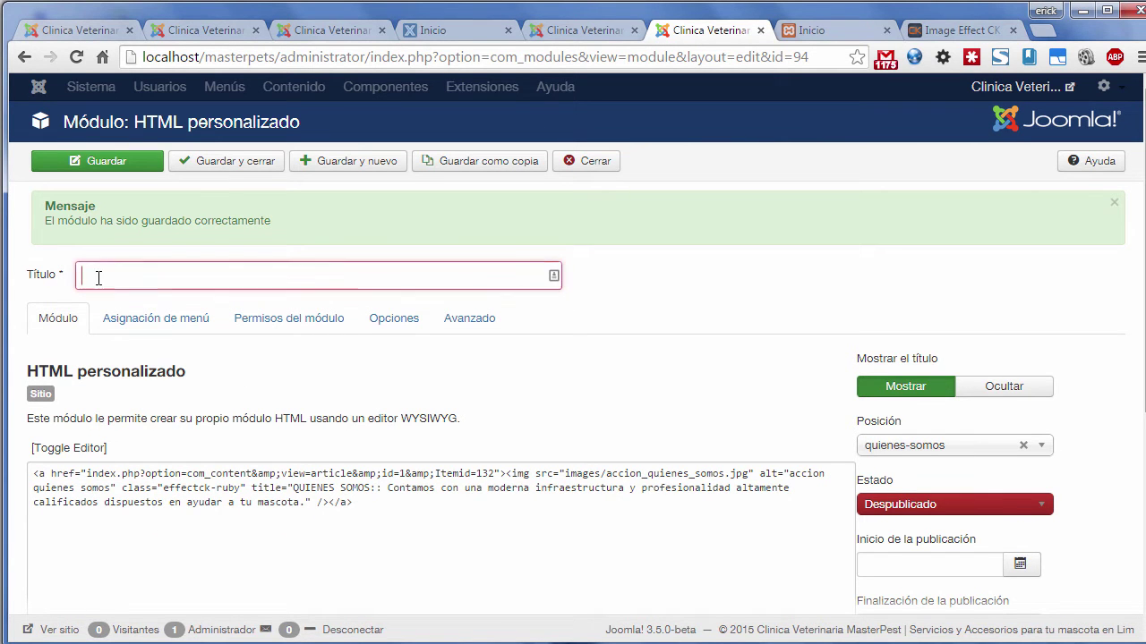
type("N")
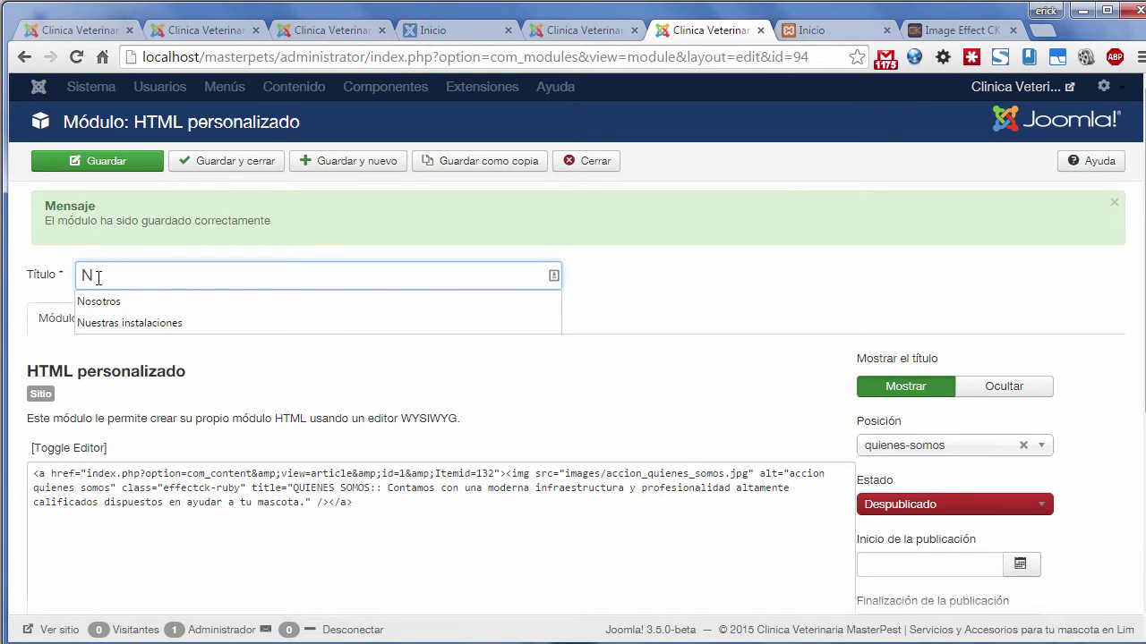
type("uestros servicios")
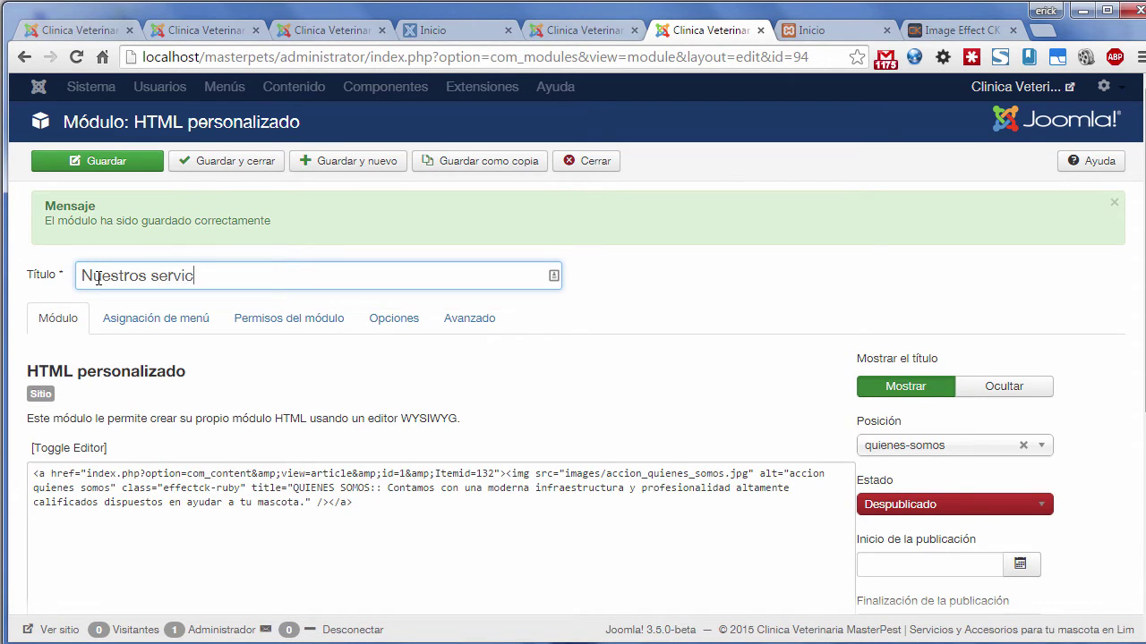
Step: Set the copied module to Publicado in a new custom position nuestros-servicios, and check its menu assignment
left_click(879, 507)
left_click(888, 527)
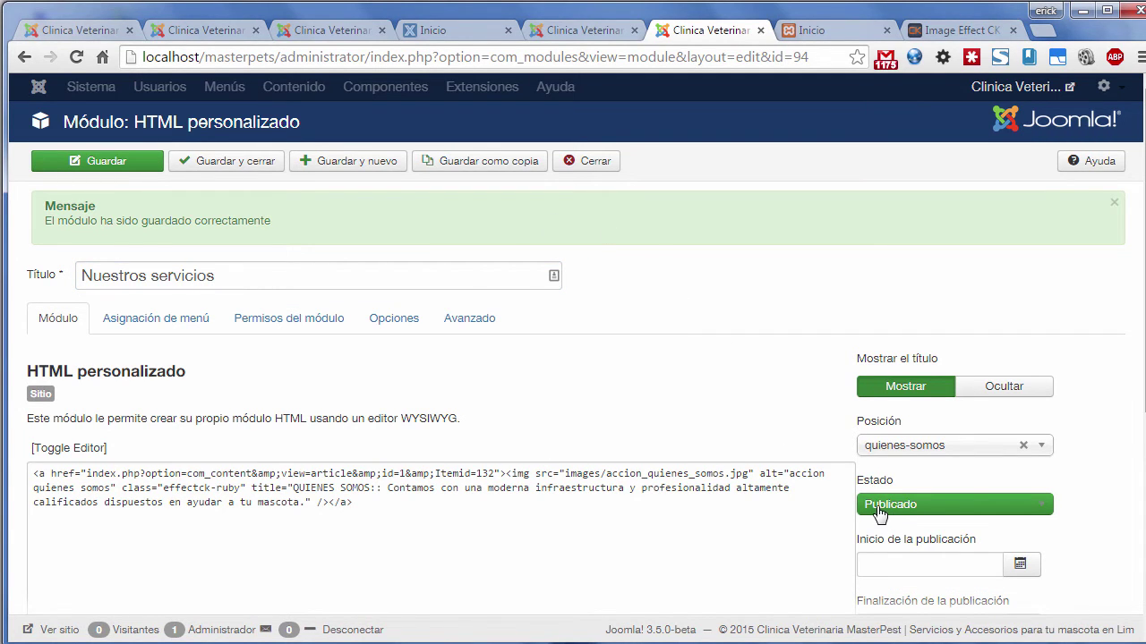
left_click(896, 450)
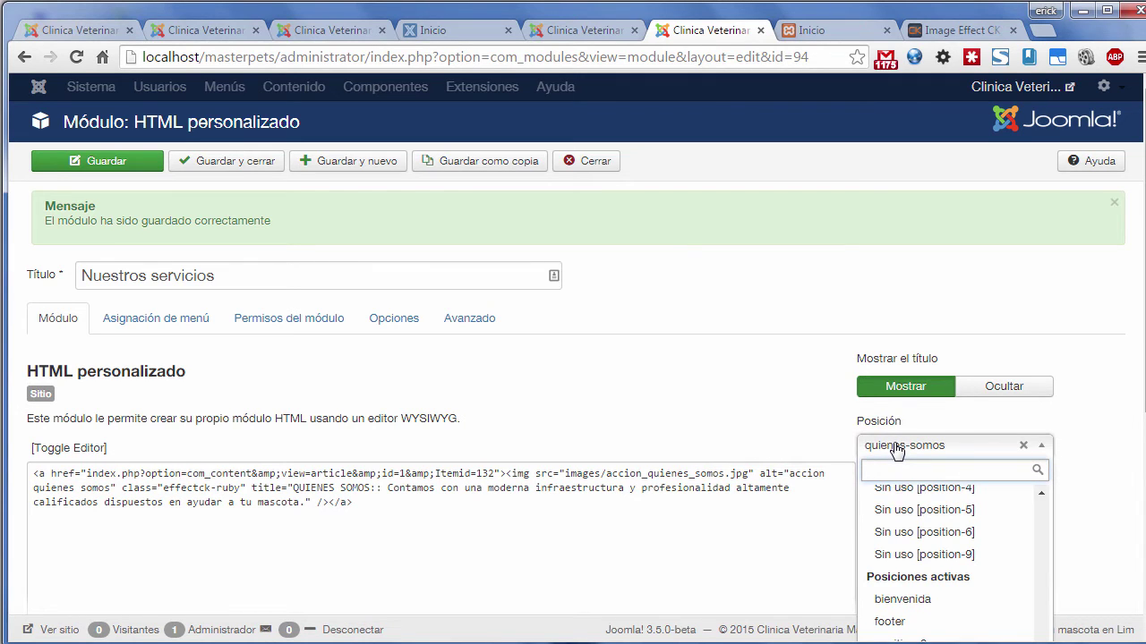
type("nuestros-servicios")
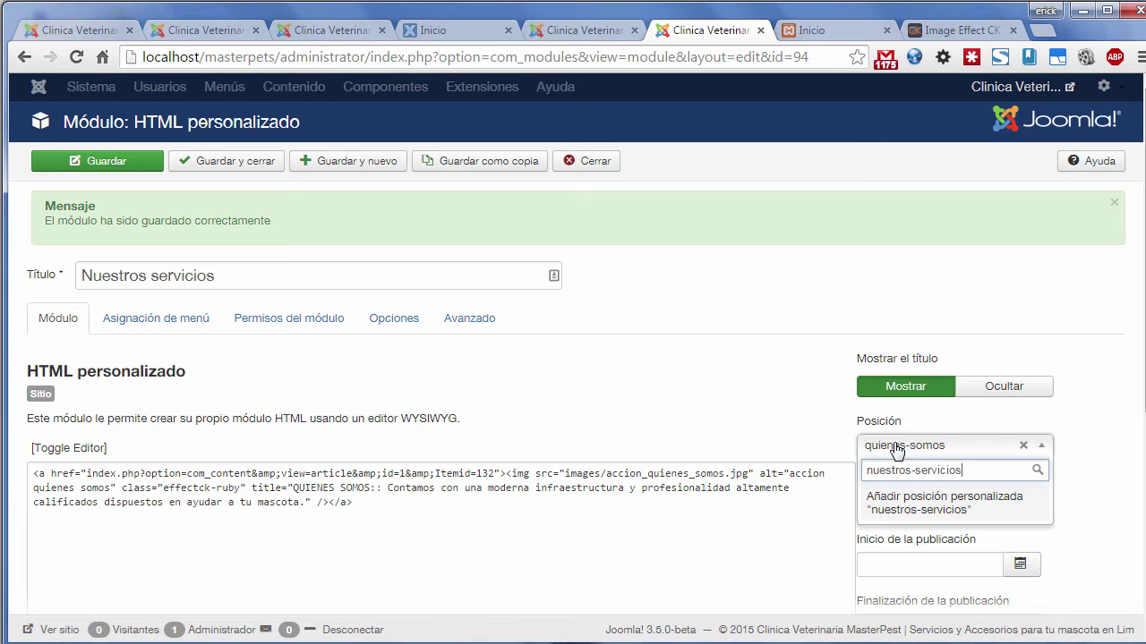
key("Return")
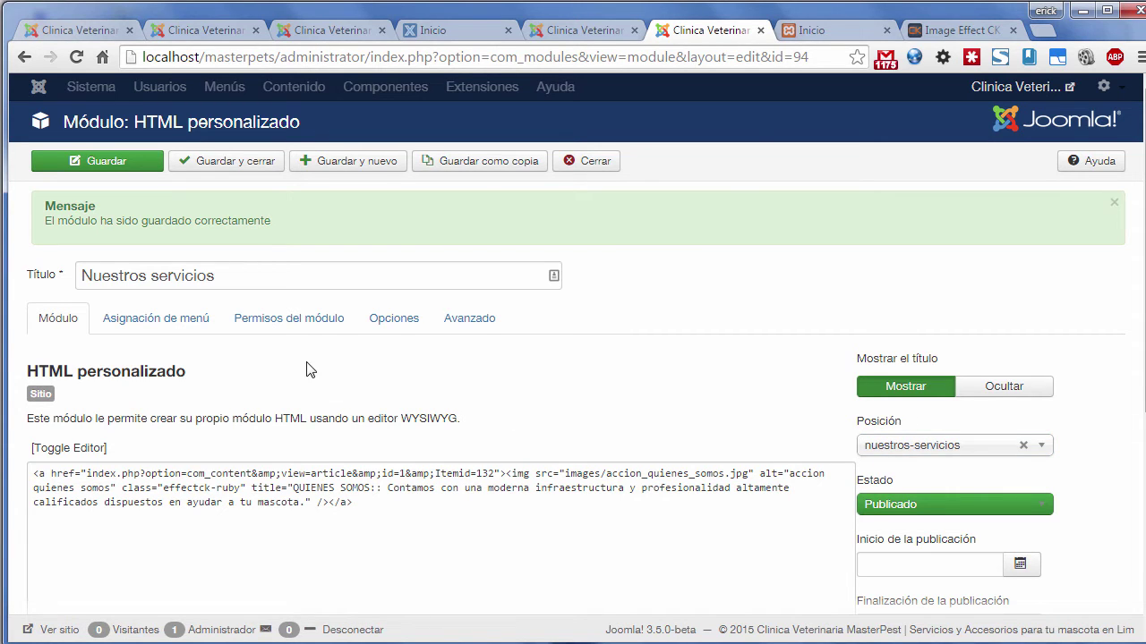
scroll(339, 380, "down", 2)
scroll(201, 273, "up", 2)
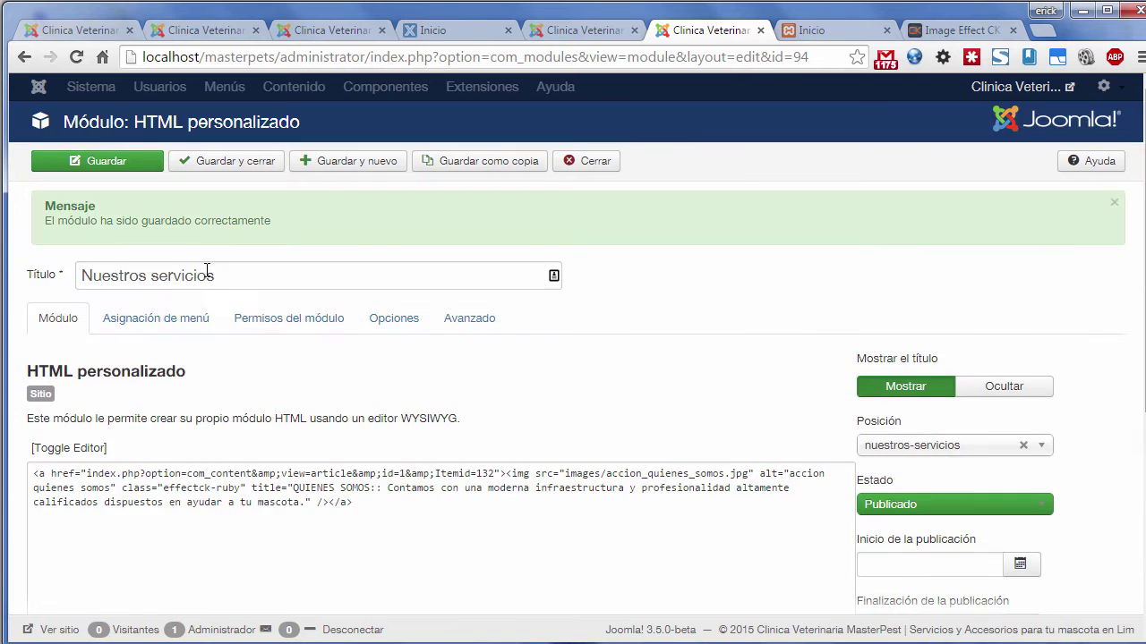
left_click(191, 312)
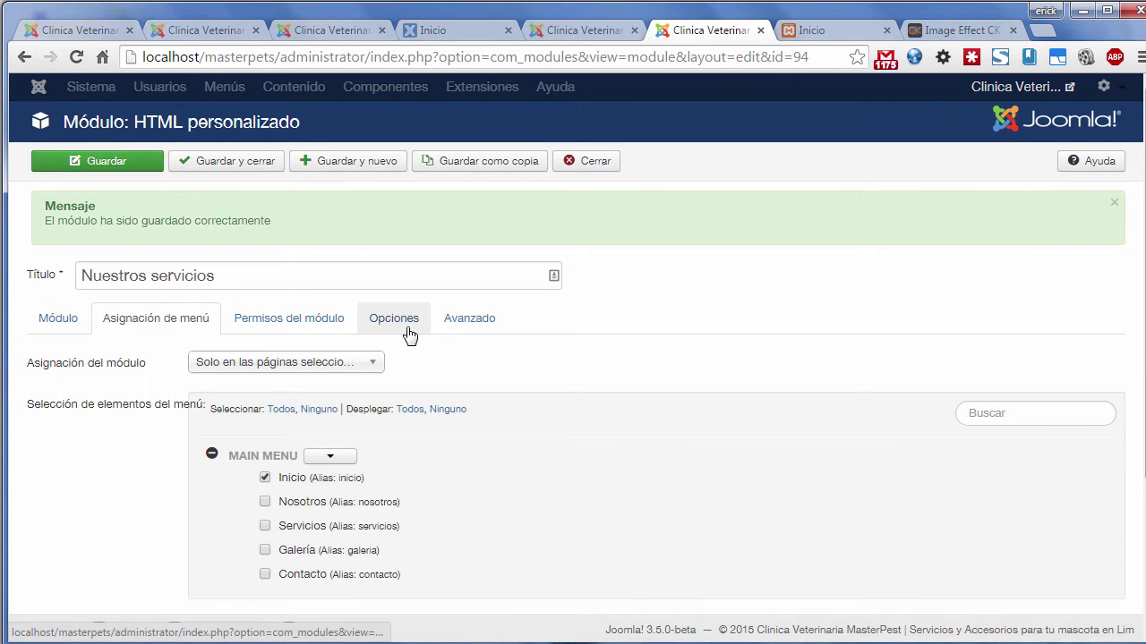
left_click(67, 324)
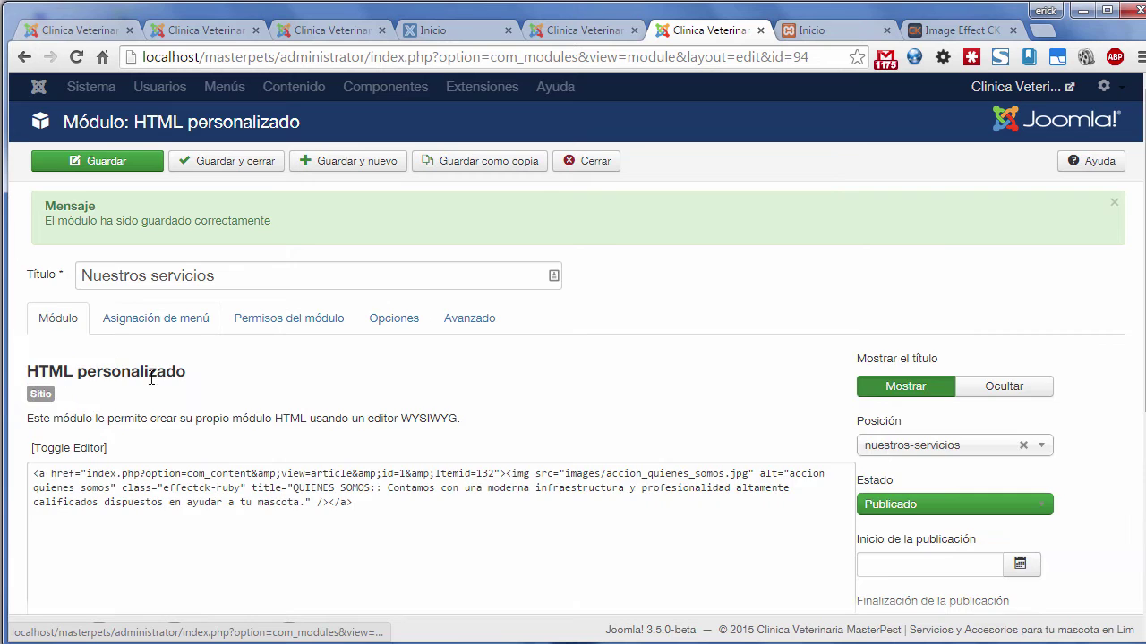
Step: Switch the module content to the visual editor and replace its image with accion_servicios.jpg in the Image Manager
scroll(206, 403, "down", 1)
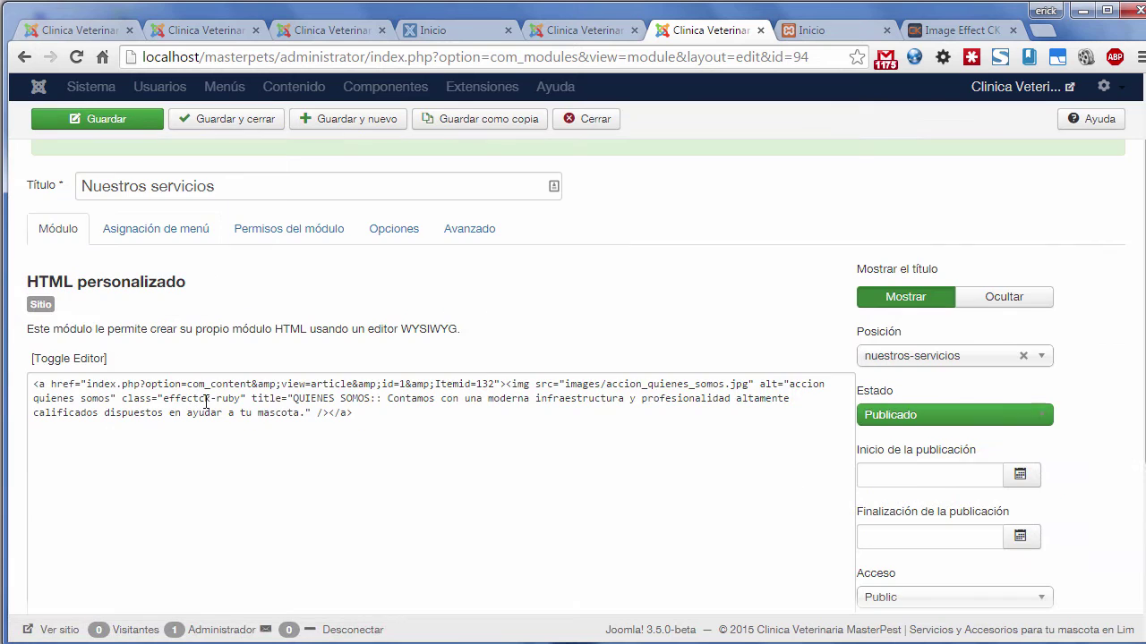
left_click(90, 362)
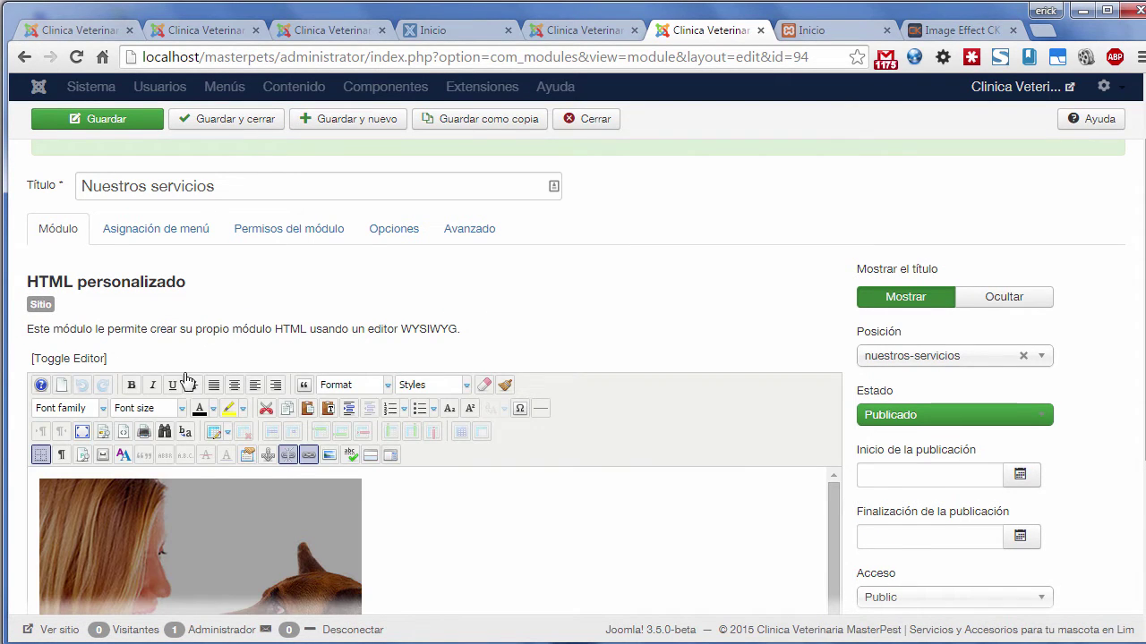
scroll(269, 358, "down", 1)
scroll(343, 340, "down", 2)
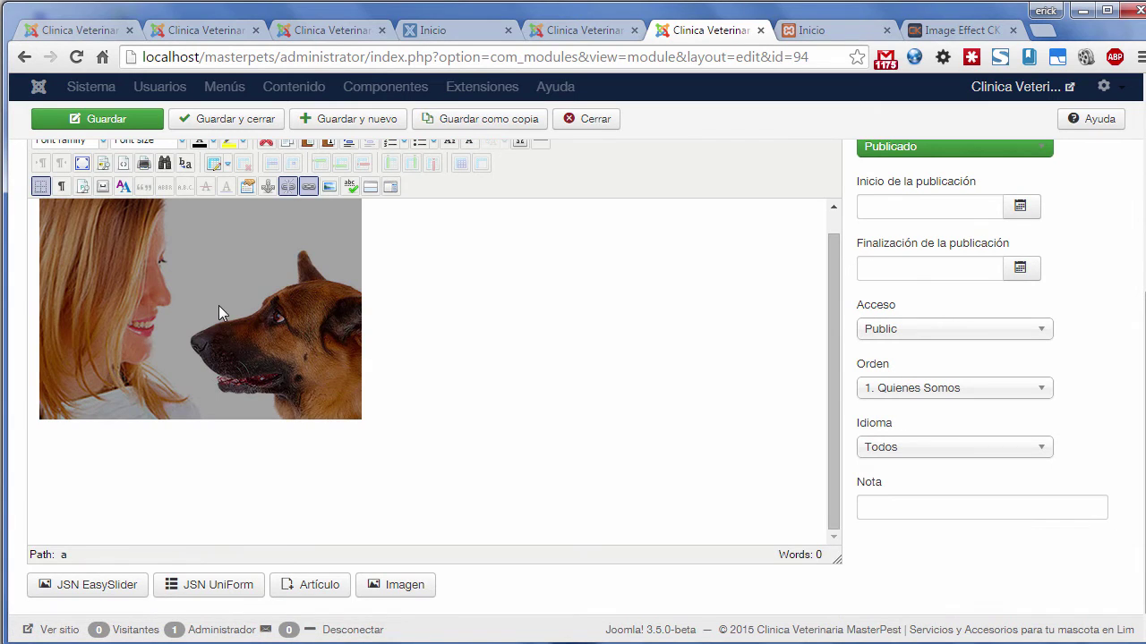
left_click(218, 305)
scroll(237, 315, "up", 1)
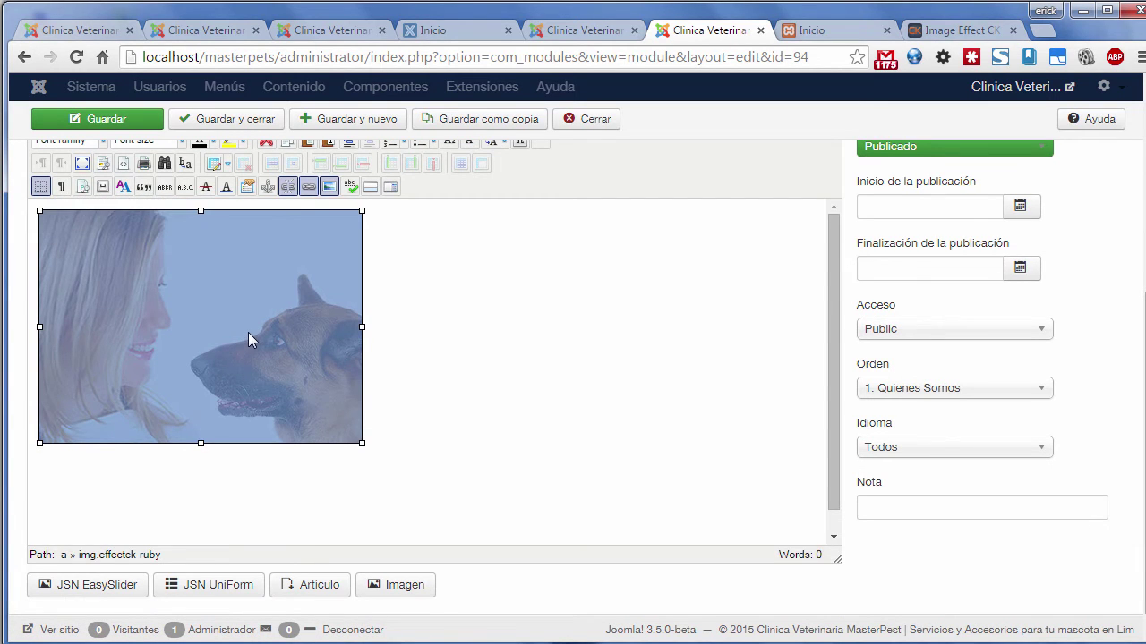
left_click(330, 188)
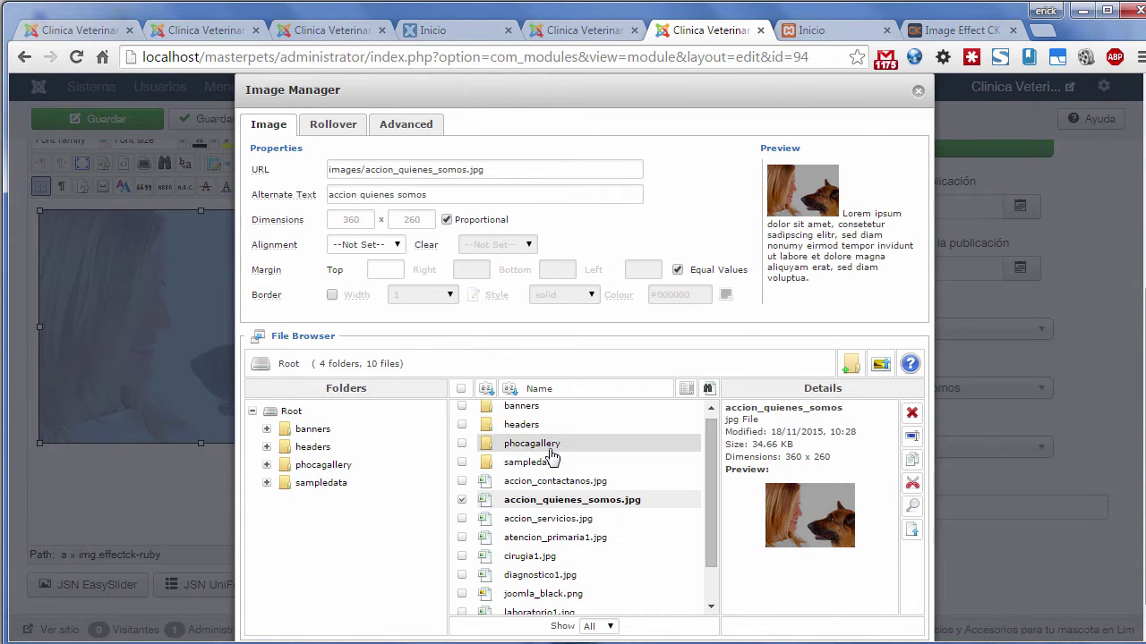
scroll(520, 457, "down", 3)
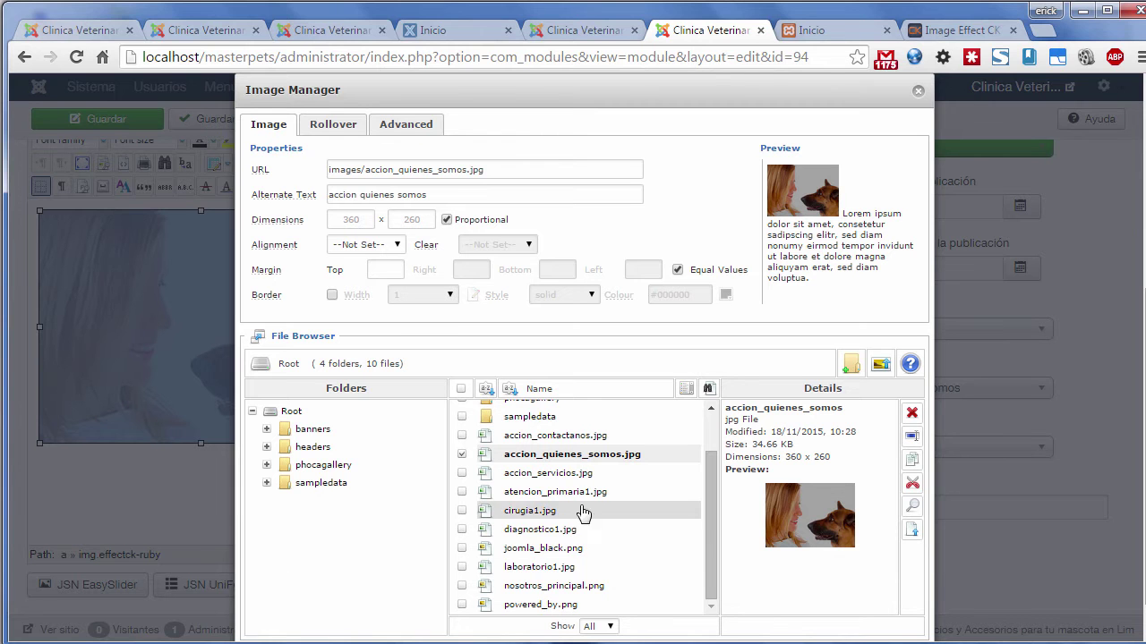
left_click(548, 473)
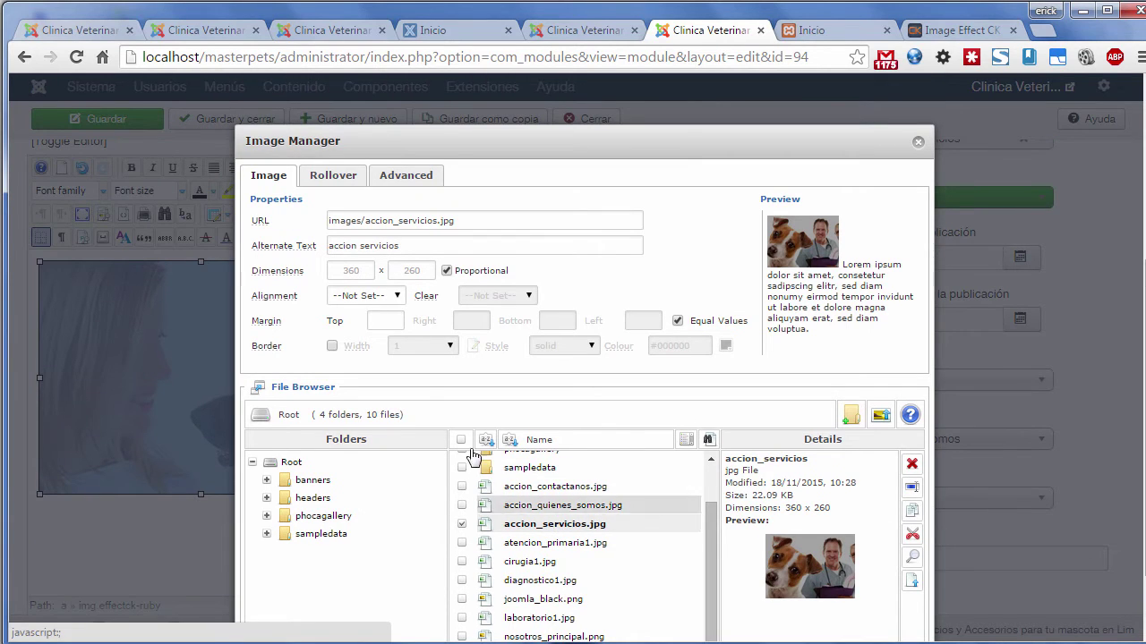
left_click_drag(365, 221, 464, 220)
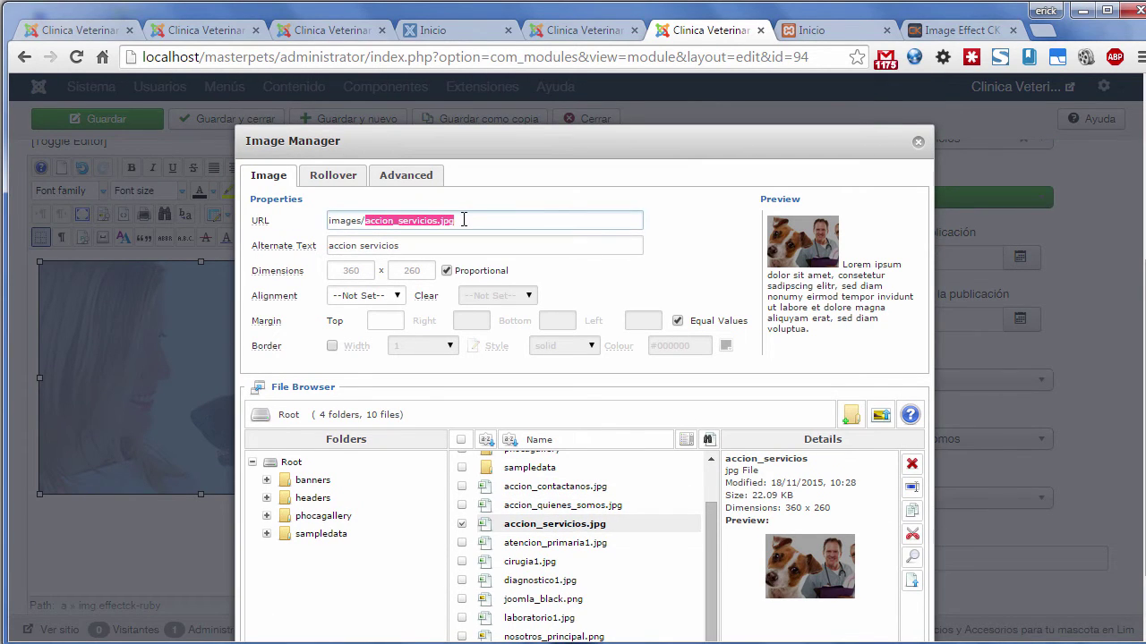
Step: Replace QUIENES SOMOS in the image's title attribute with NUESTROS SERVICIOS, taken from the heading in the Photoshop mockup
left_click(402, 179)
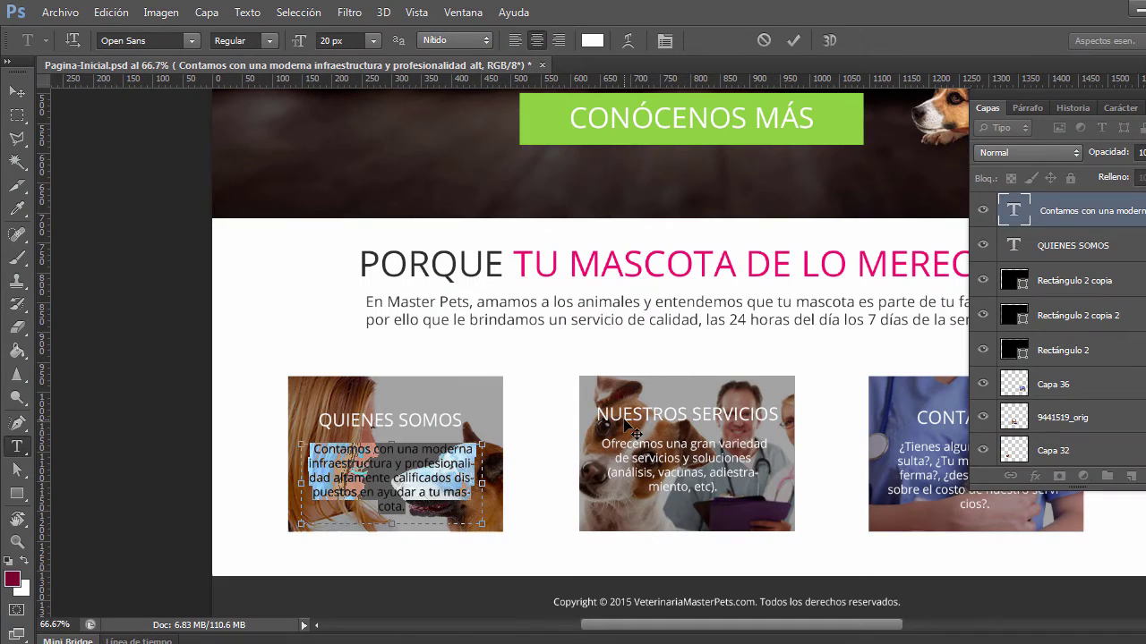
left_click(626, 420)
left_click_drag(596, 414, 778, 414)
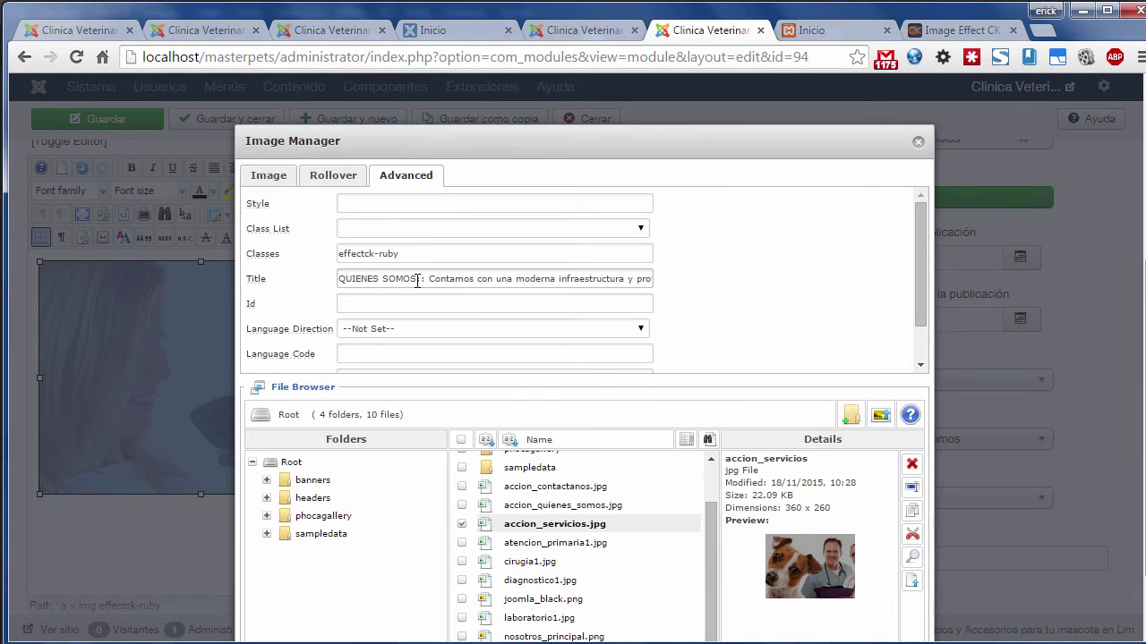
left_click_drag(417, 280, 320, 289)
type("NUESTROS SERVICIOS:")
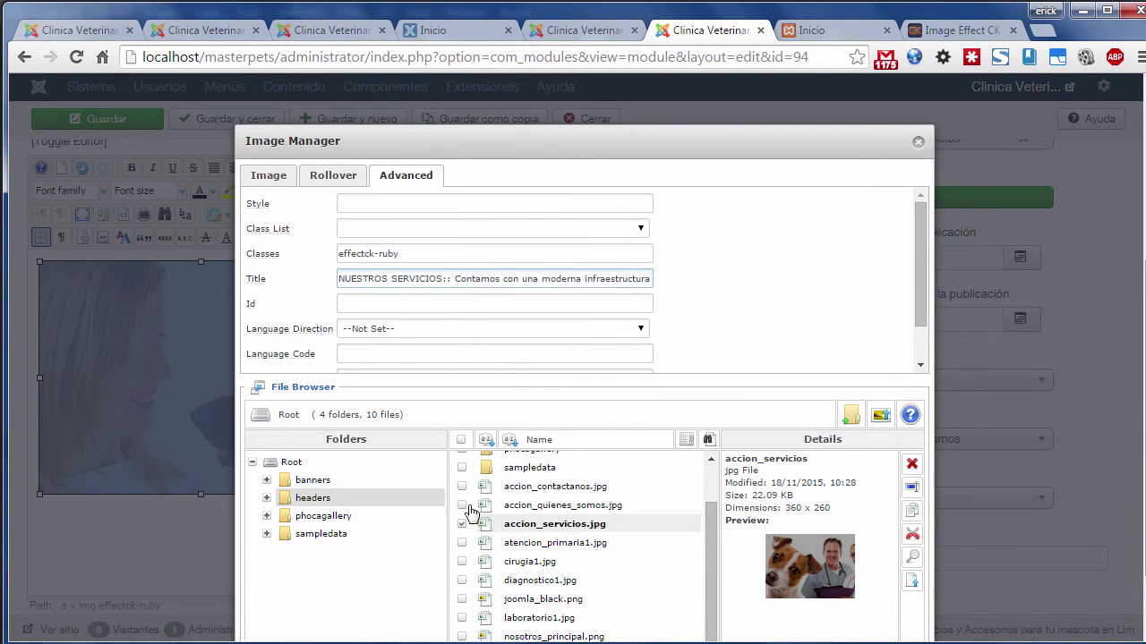
Step: Replace the description in the image's title attribute with the "Ofrecemos una gran variedad de servicios y soluciones" paragraph copied from the Photoshop mockup
key("alt+Tab")
key("ctrl+Return")
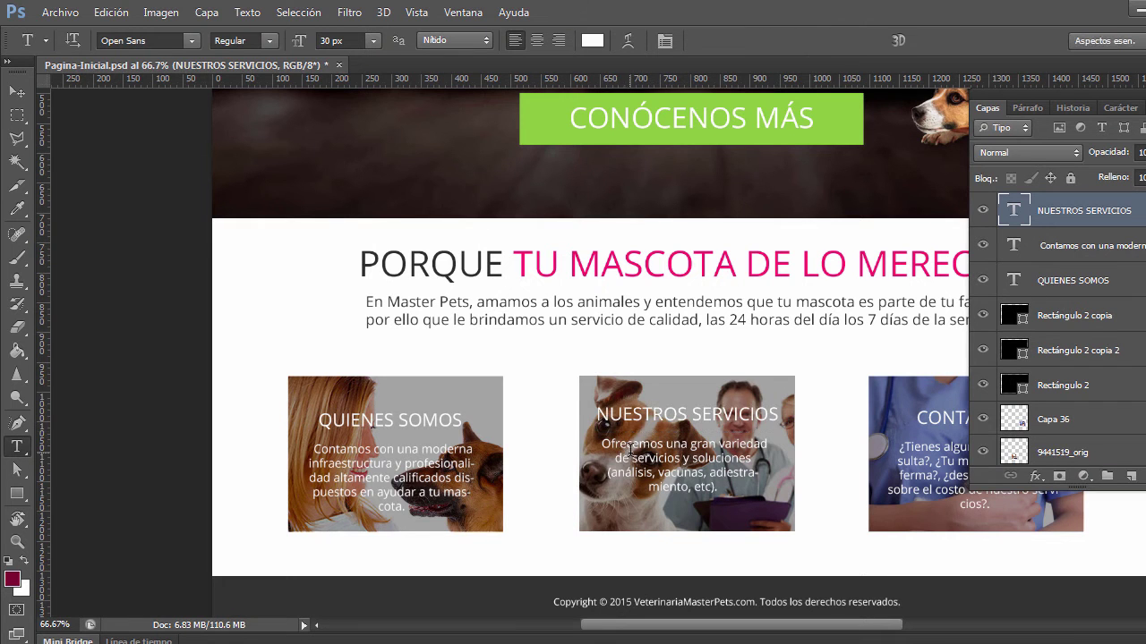
left_click(629, 448)
key("ctrl+a")
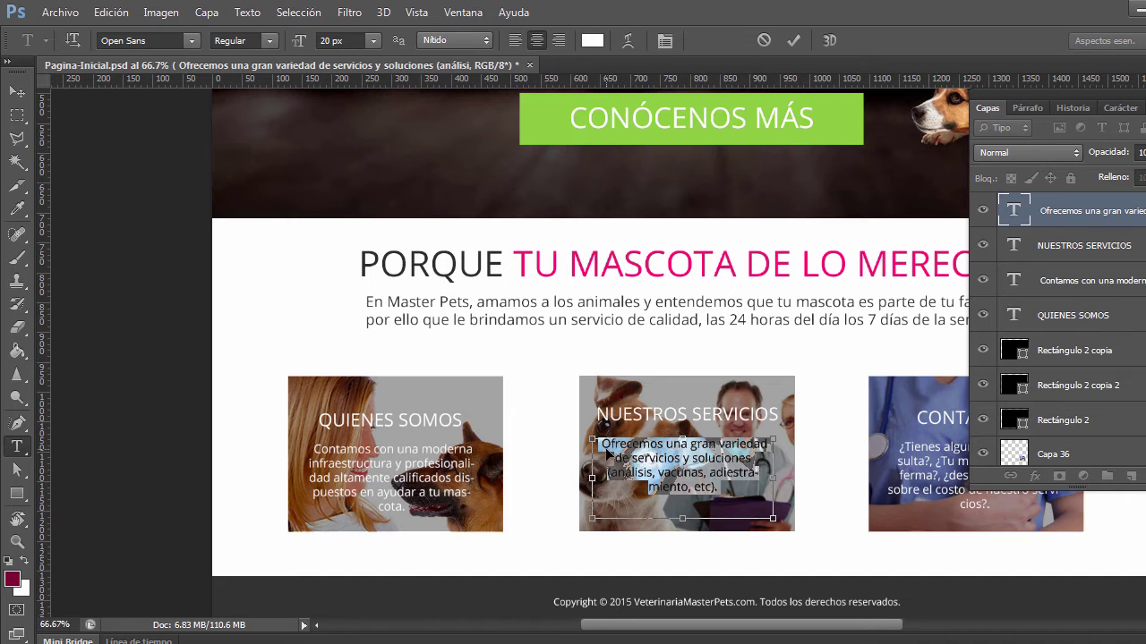
key("alt+Tab")
left_click_drag(455, 280, 682, 263)
key("ctrl+v")
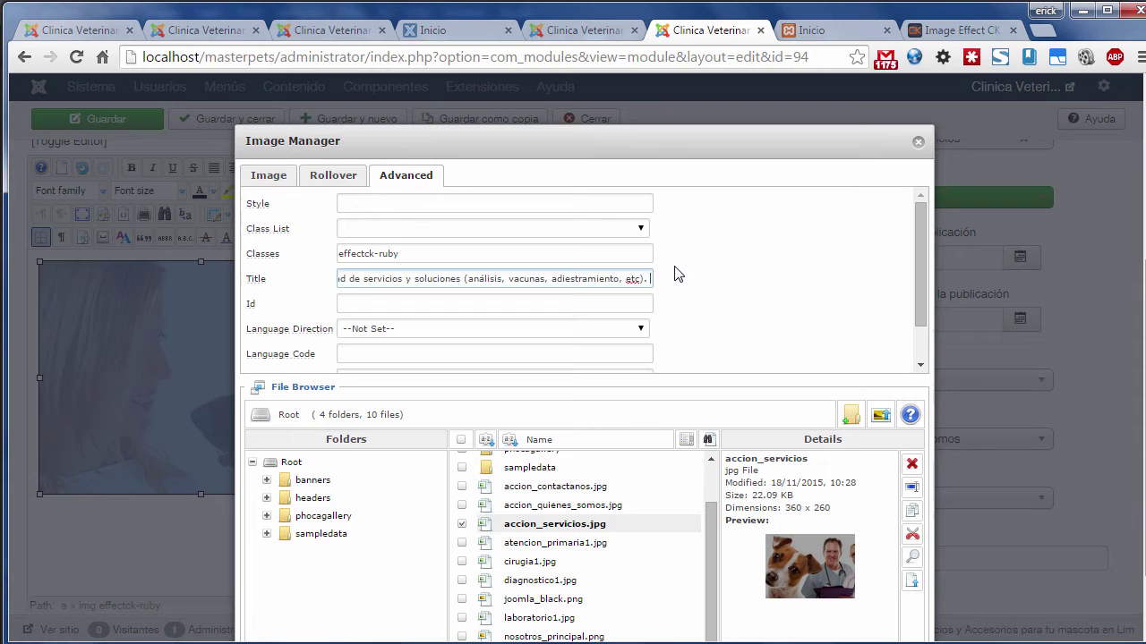
Step: Review the accion_servicios.jpg image properties and apply the update to the module's image
left_click(403, 254)
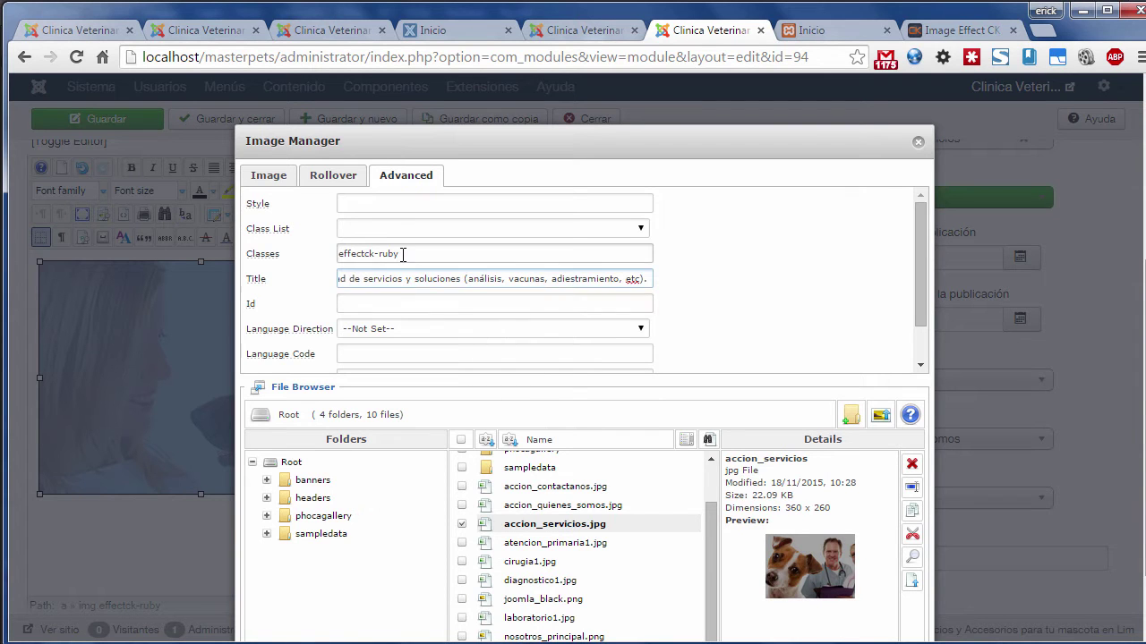
left_click(277, 179)
scroll(647, 390, "down", 1)
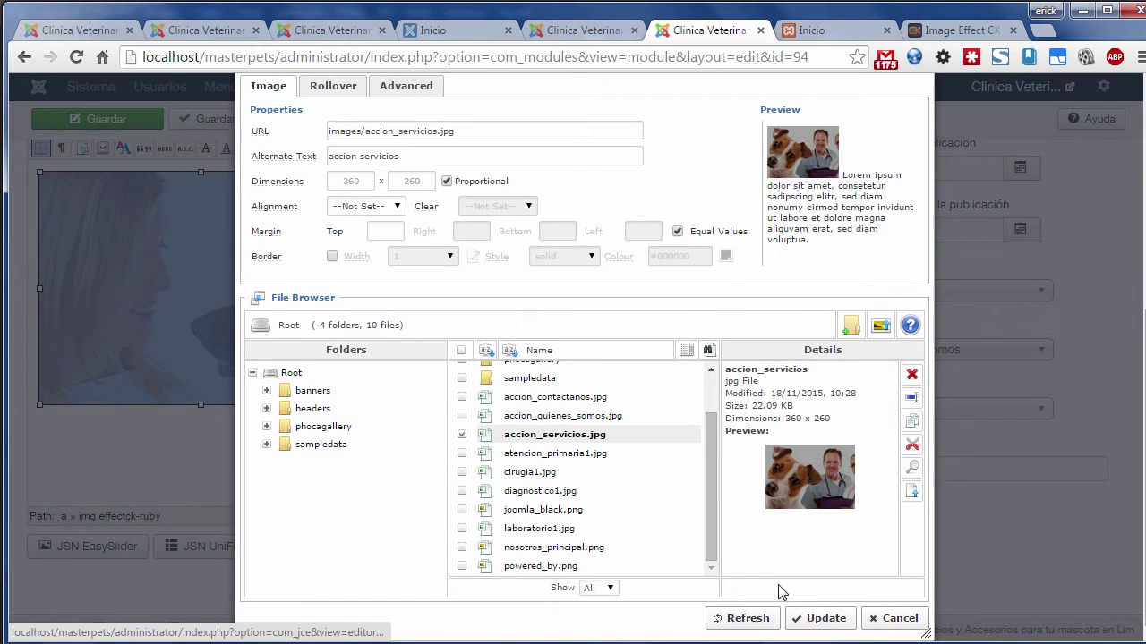
left_click(810, 623)
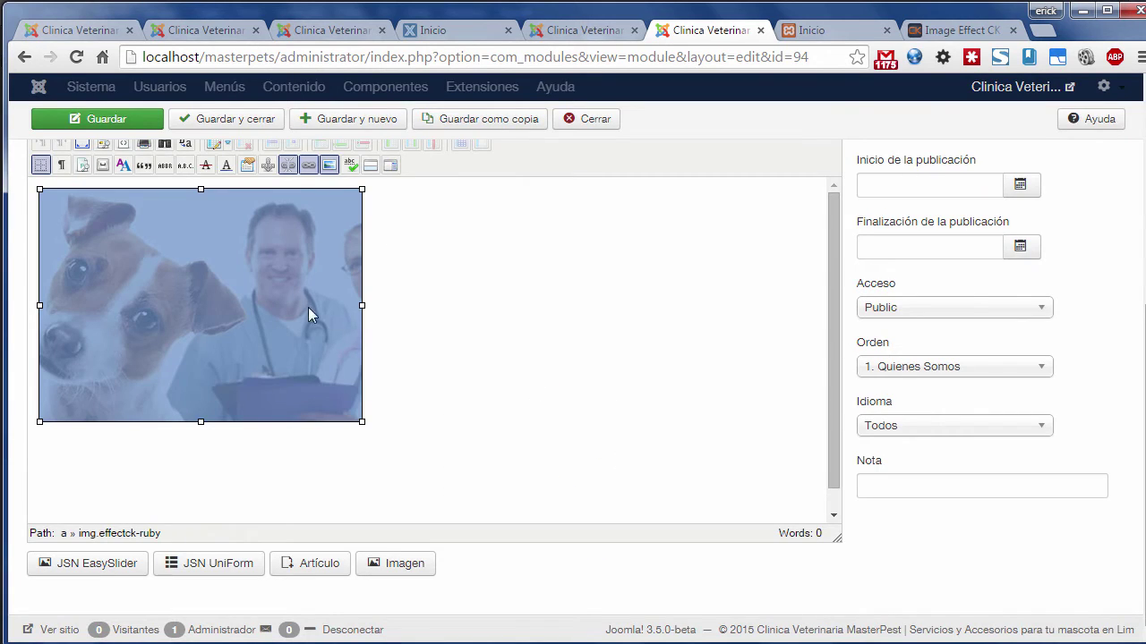
Step: Link the services image to the Servicios item of the Main Menu and save the module
left_click(307, 167)
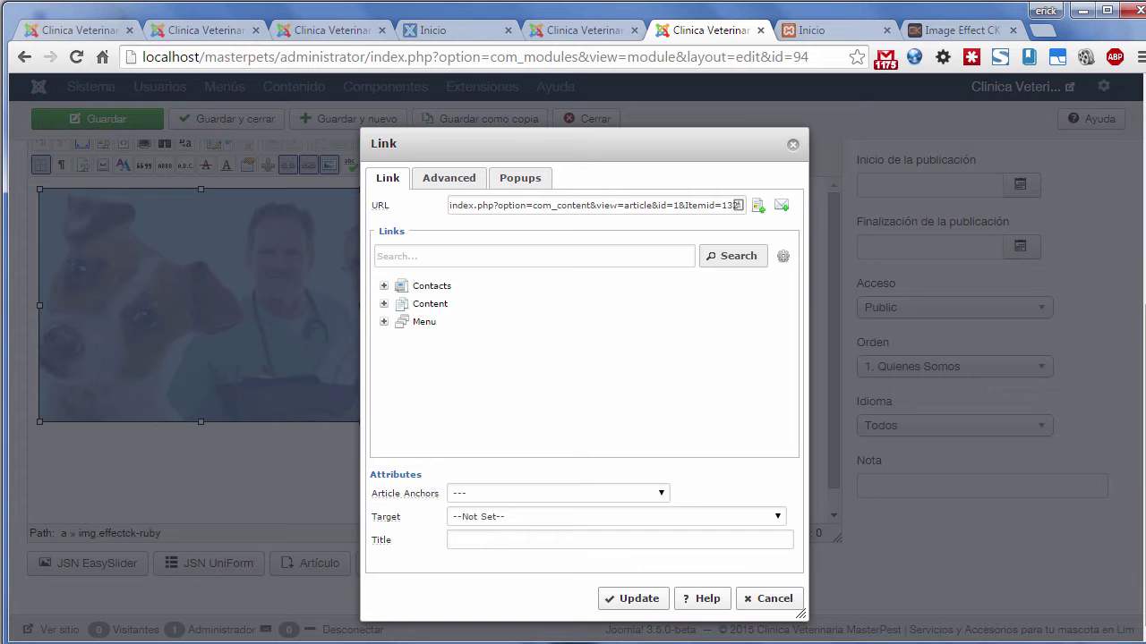
left_click(384, 322)
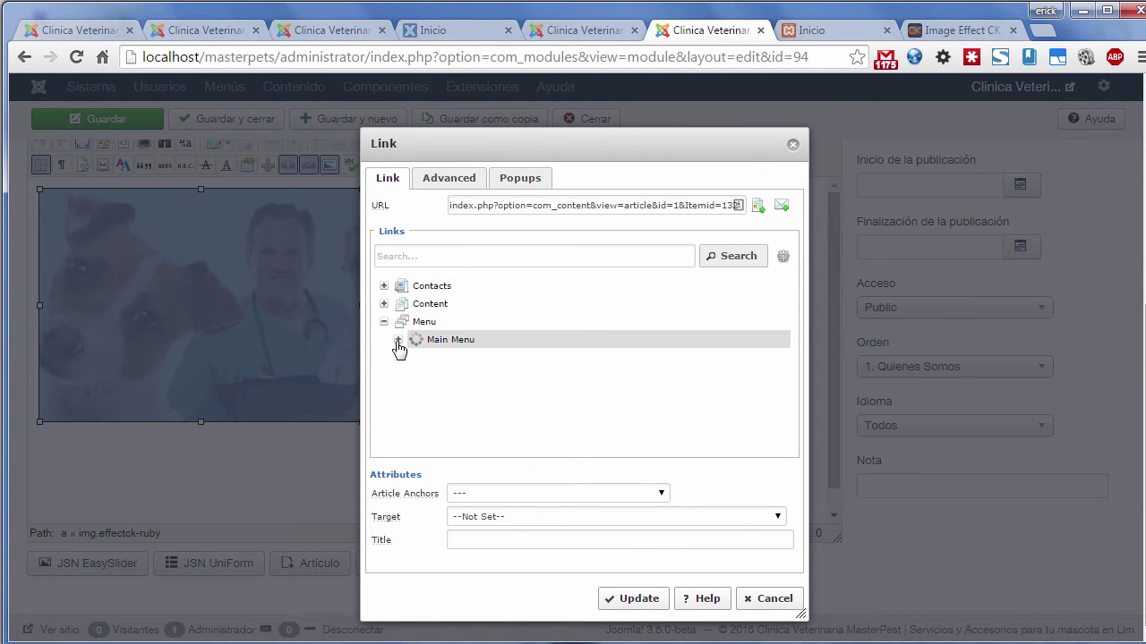
left_click(451, 398)
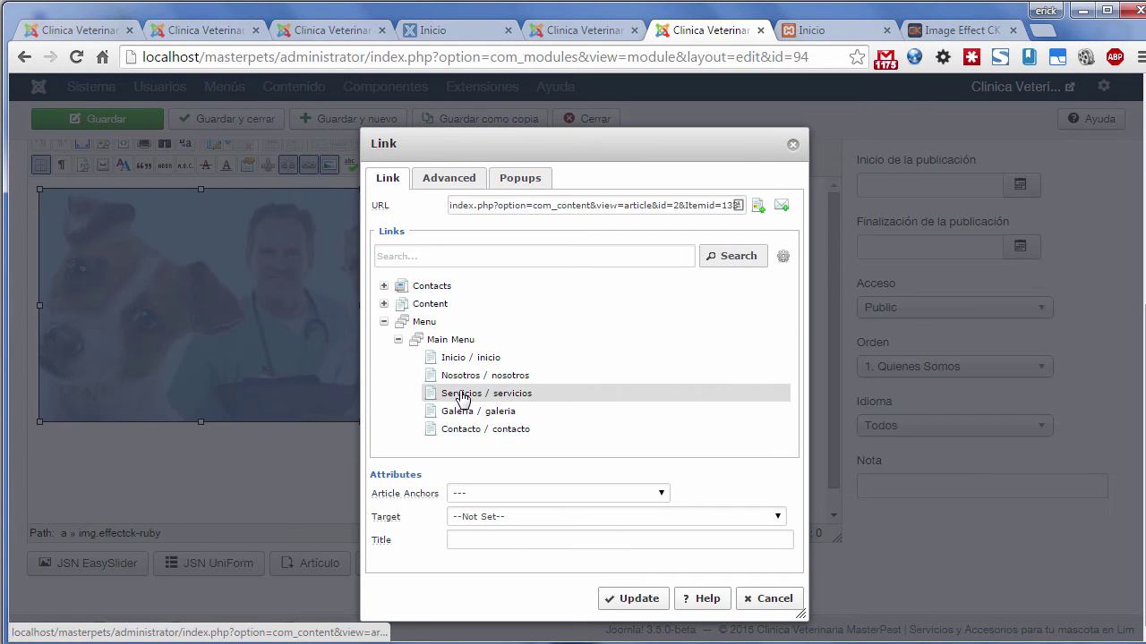
left_click(637, 599)
scroll(597, 421, "up", 3)
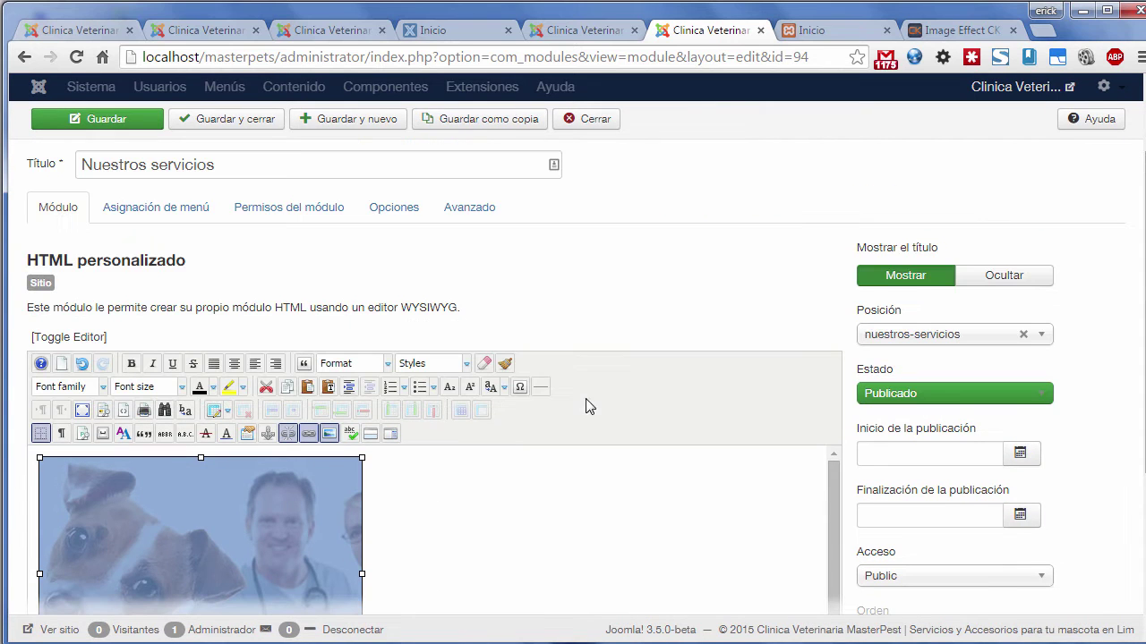
left_click(148, 130)
Step: In the Gantry 5 layout's Main section, give the middle module position the key nuestros-servicios and the chrome none
left_click(582, 32)
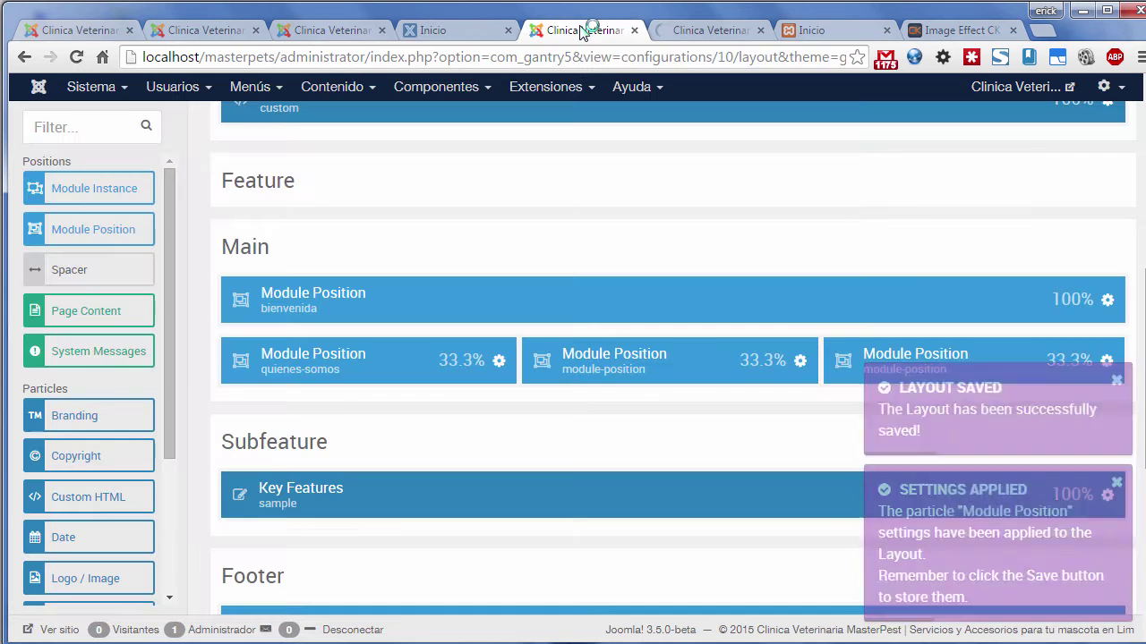
scroll(573, 243, "down", 5)
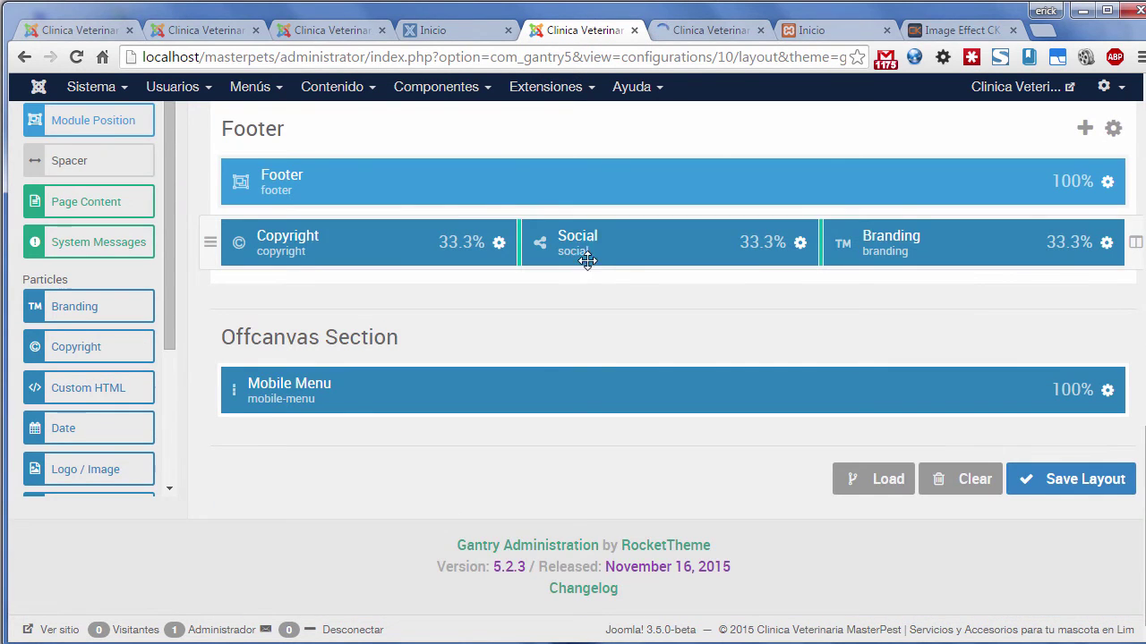
scroll(591, 264, "up", 4)
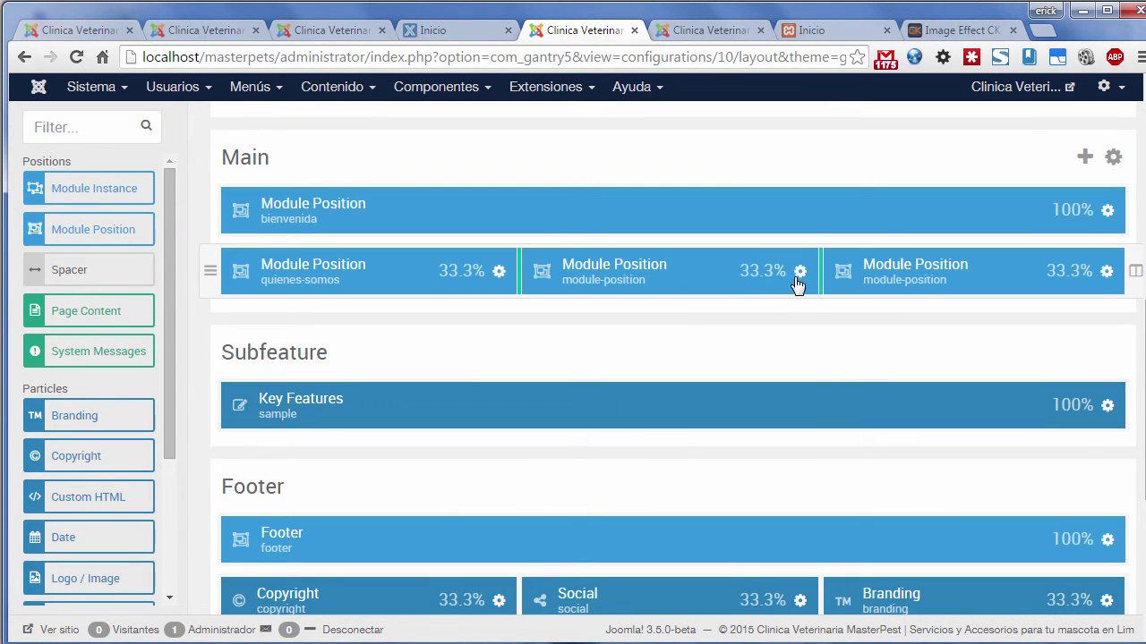
left_click(799, 272)
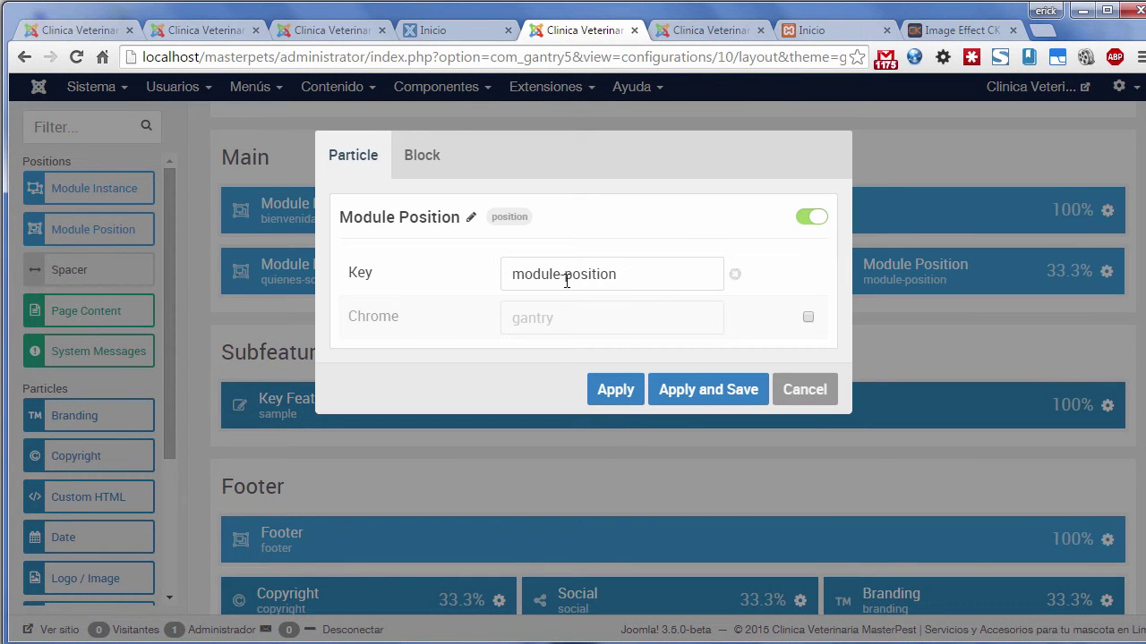
left_click_drag(633, 283, 511, 283)
type("nuestros-servicios")
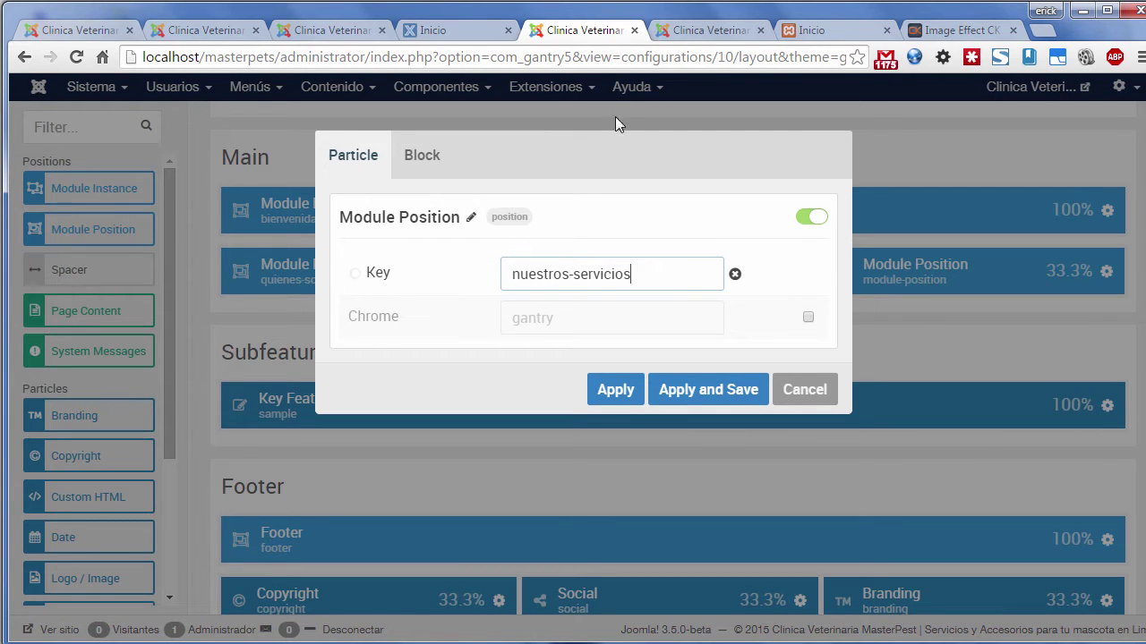
left_click(678, 29)
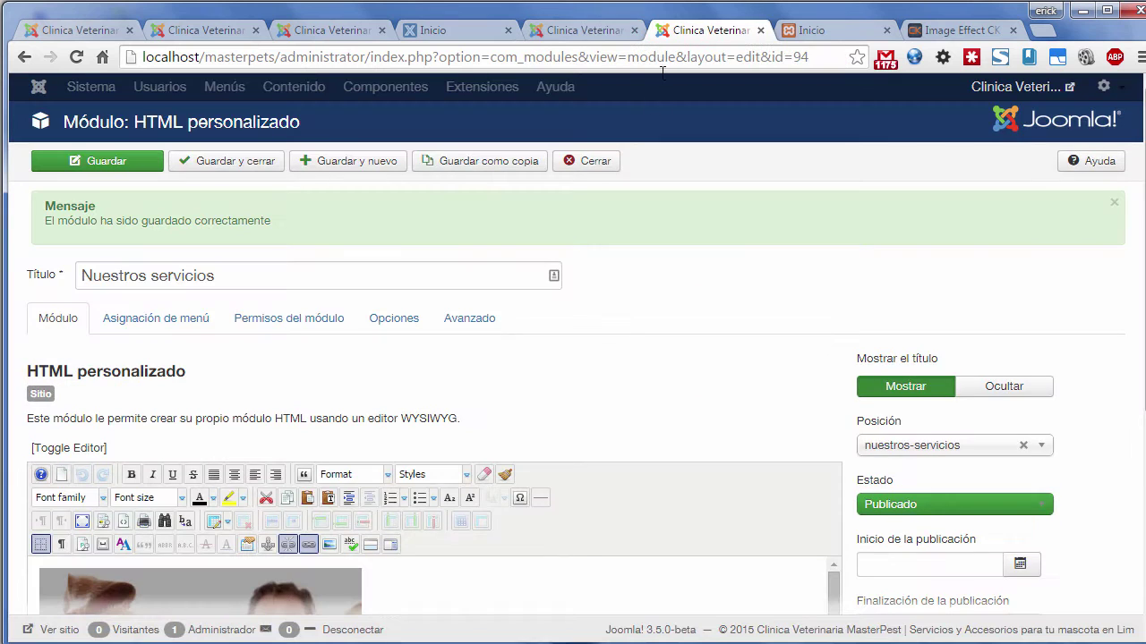
left_click(594, 35)
left_click(565, 319)
type("none")
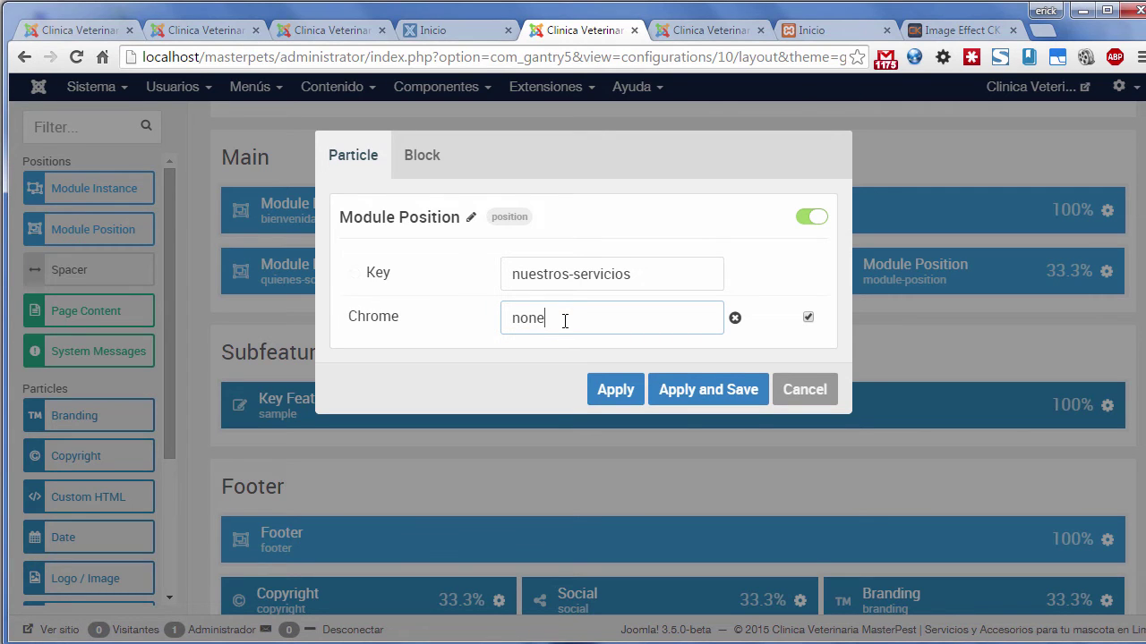
left_click(477, 389)
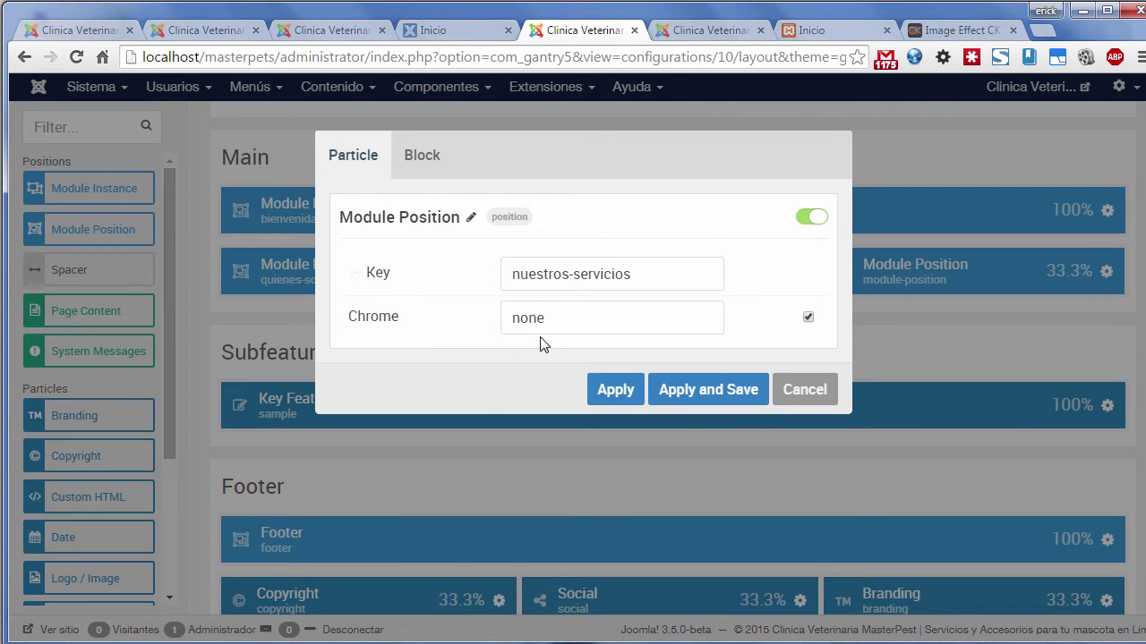
Step: Add the No Padding and Center block variations to the nuestros-servicios position, and save the layout
left_click(440, 169)
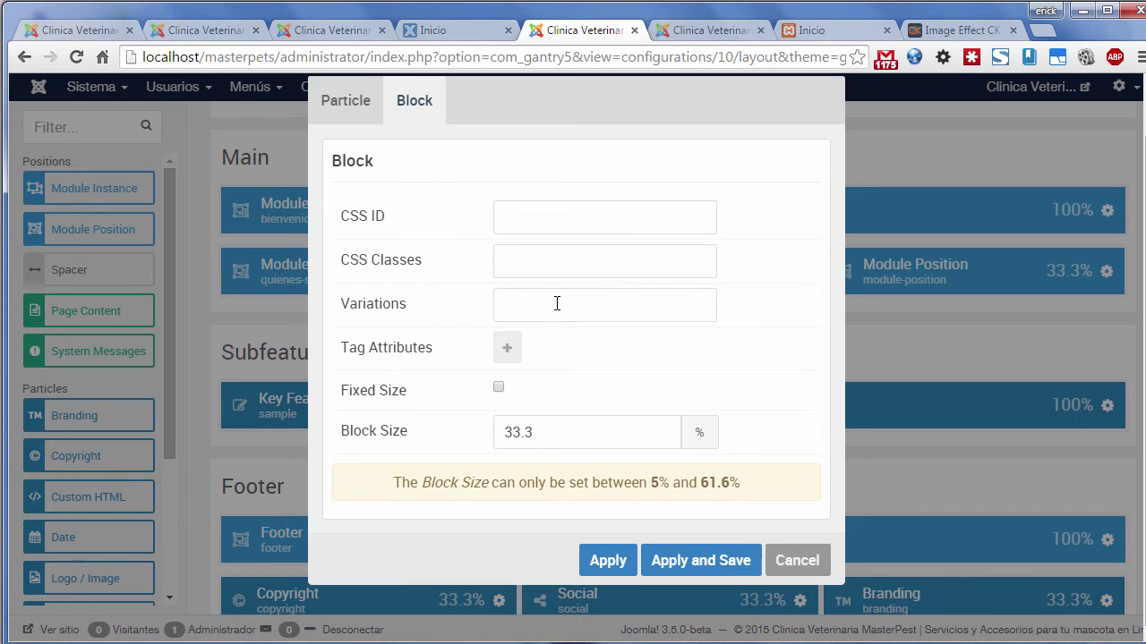
left_click(557, 304)
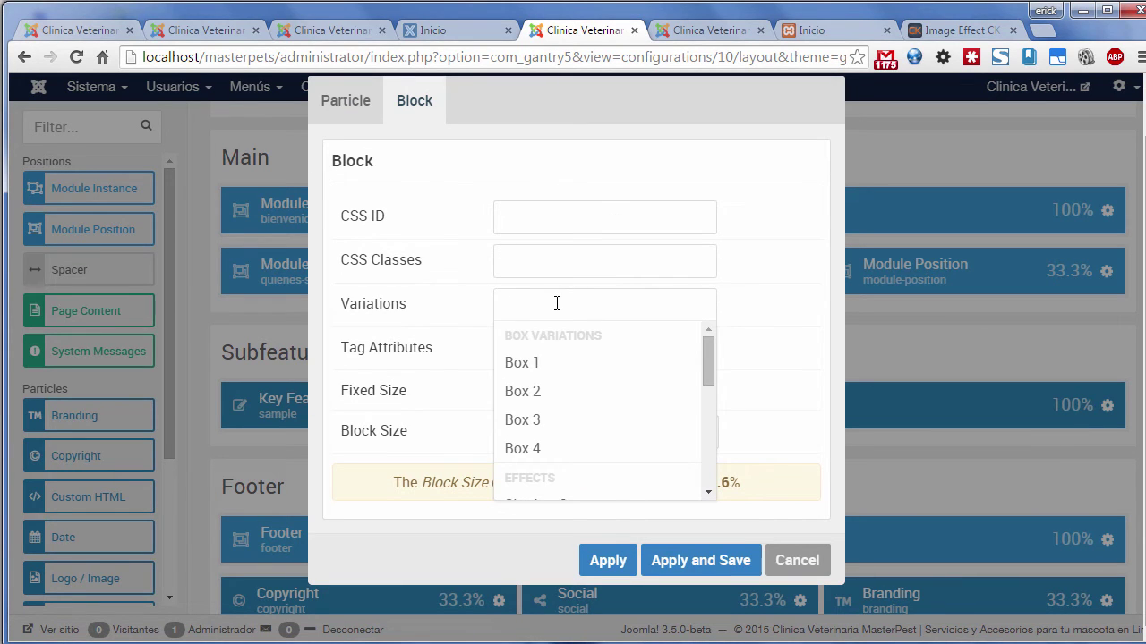
type("no")
left_click(557, 391)
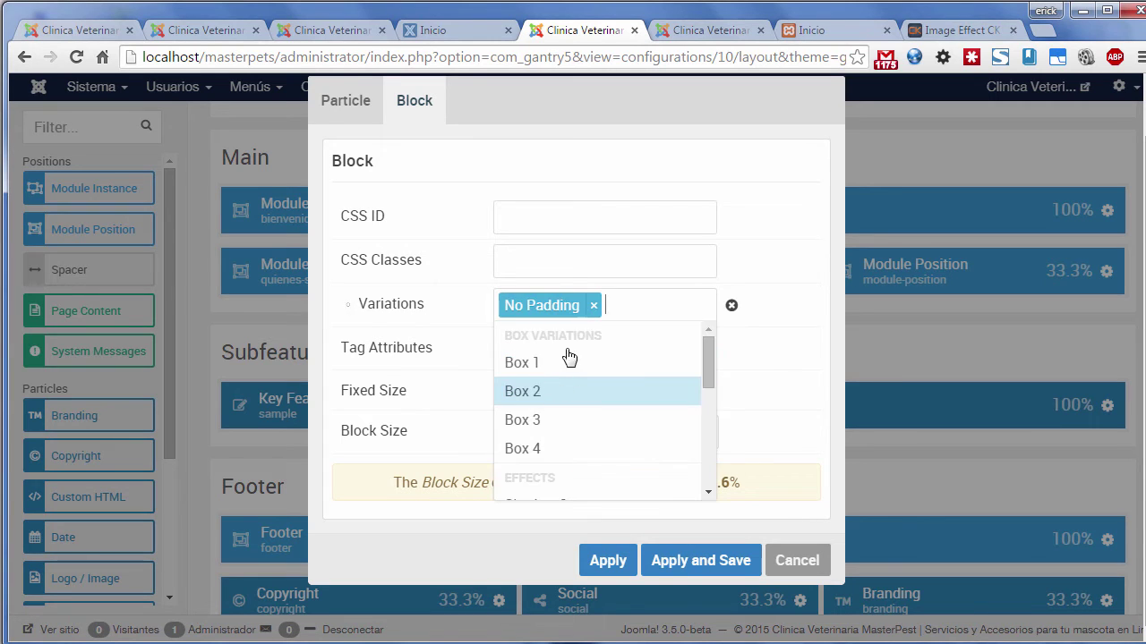
type("c")
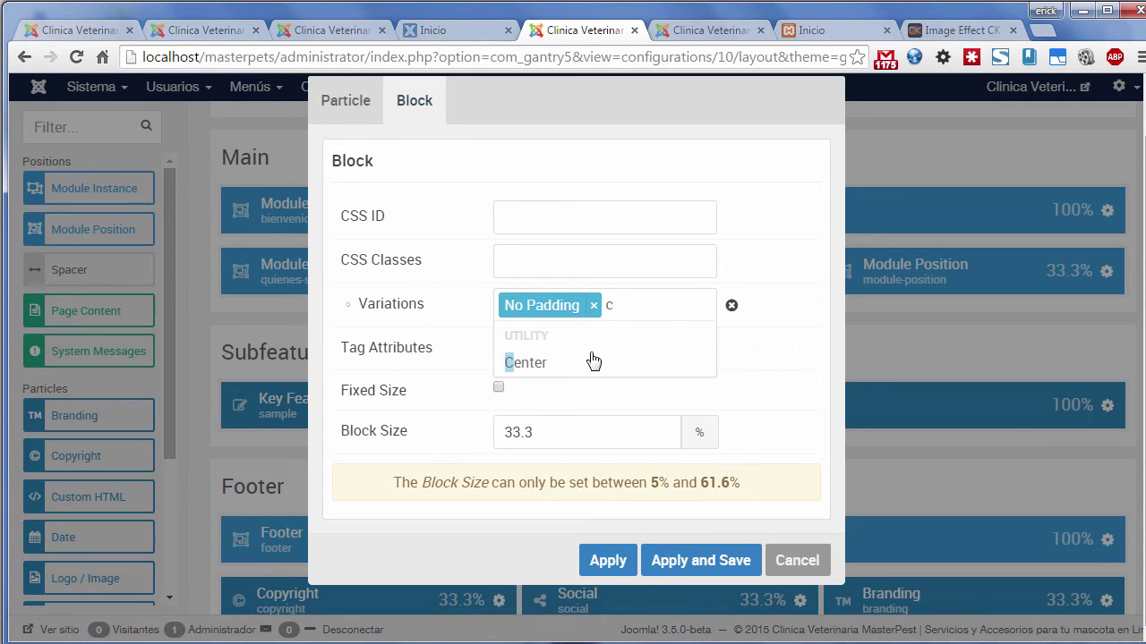
left_click(562, 362)
left_click(758, 387)
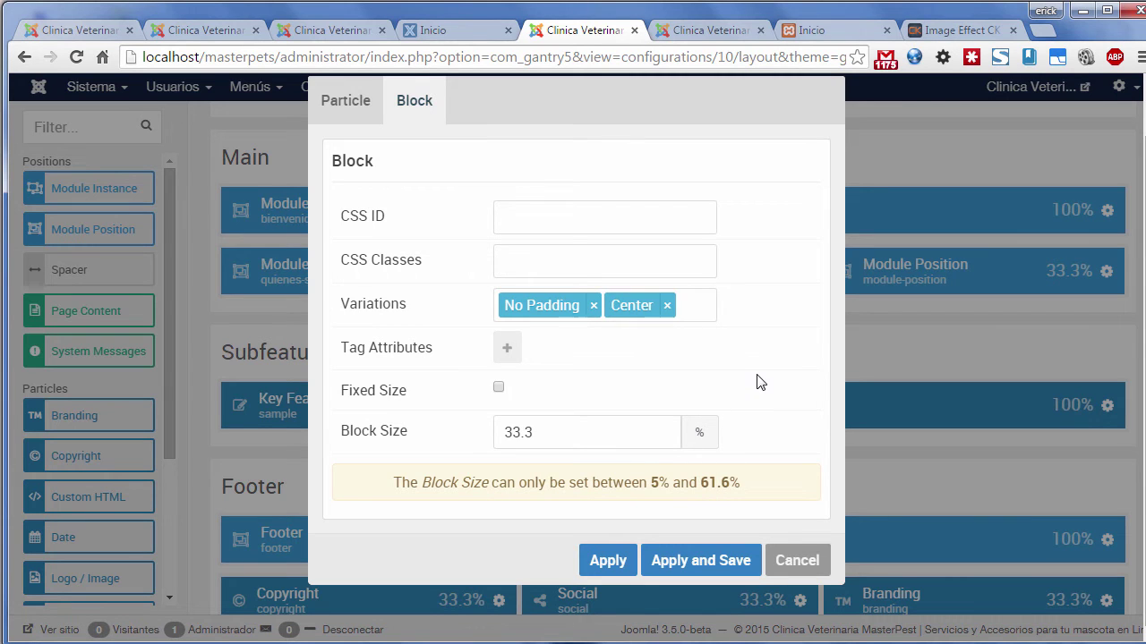
left_click(555, 220)
left_click(542, 257)
left_click(355, 102)
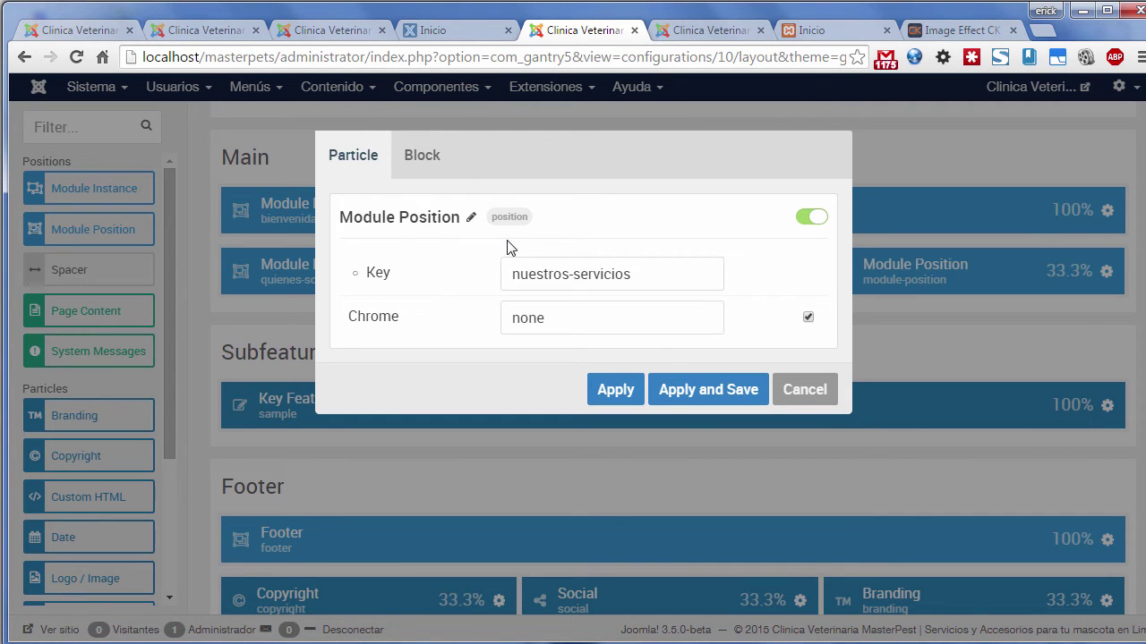
left_click(690, 392)
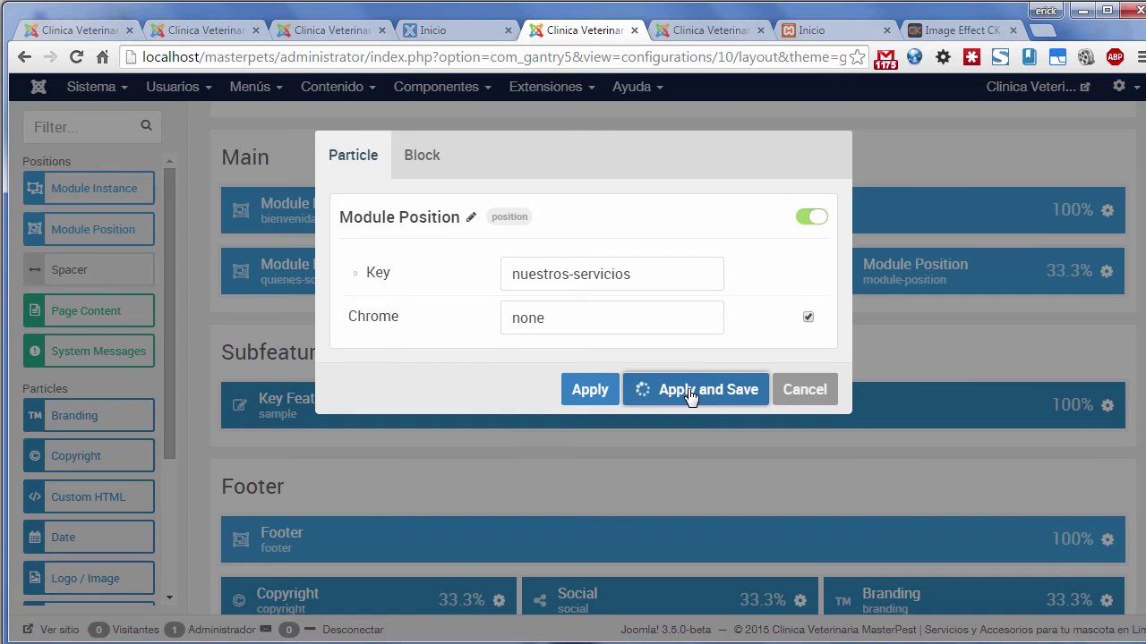
Step: Reload the home page to check the two image boxes, test the Quienes Somos link, and return to the home page
left_click(801, 30)
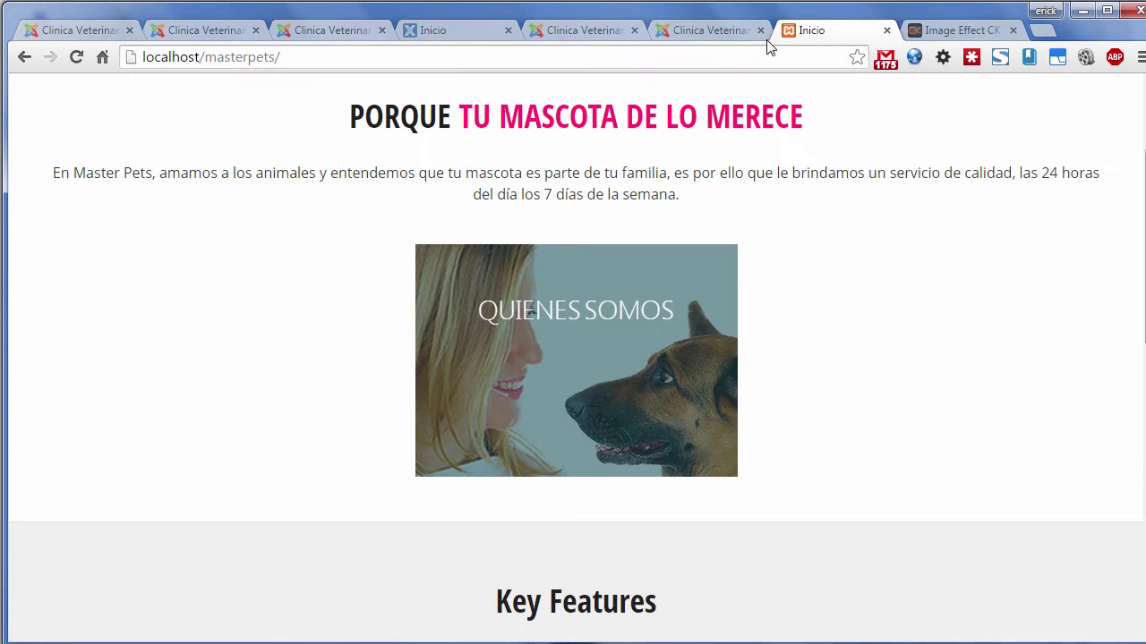
left_click(84, 54)
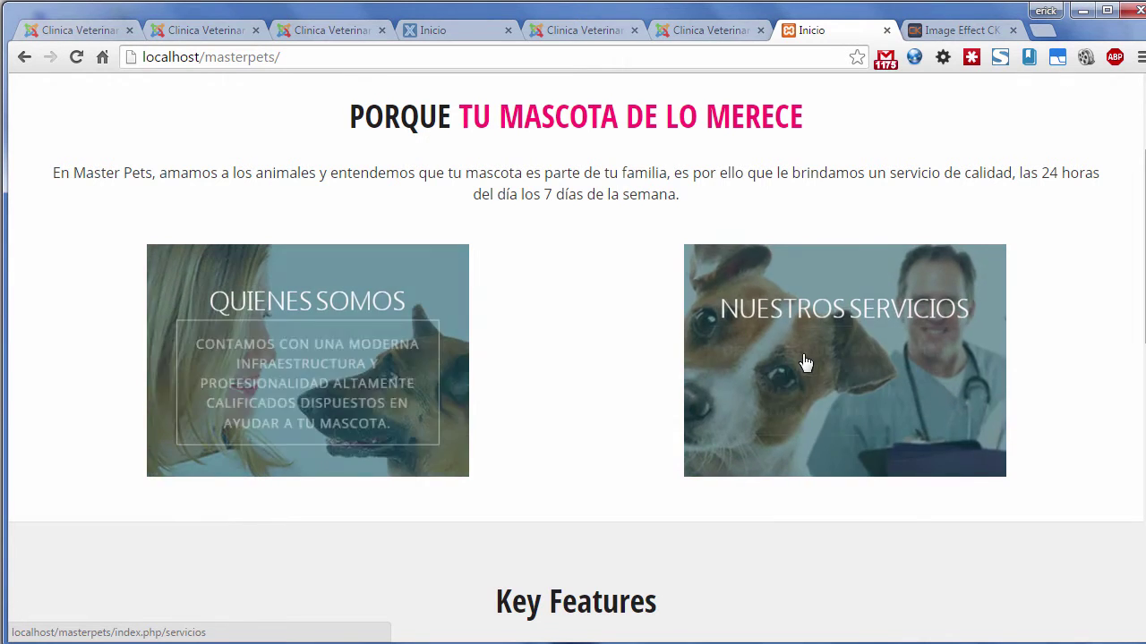
left_click(303, 303)
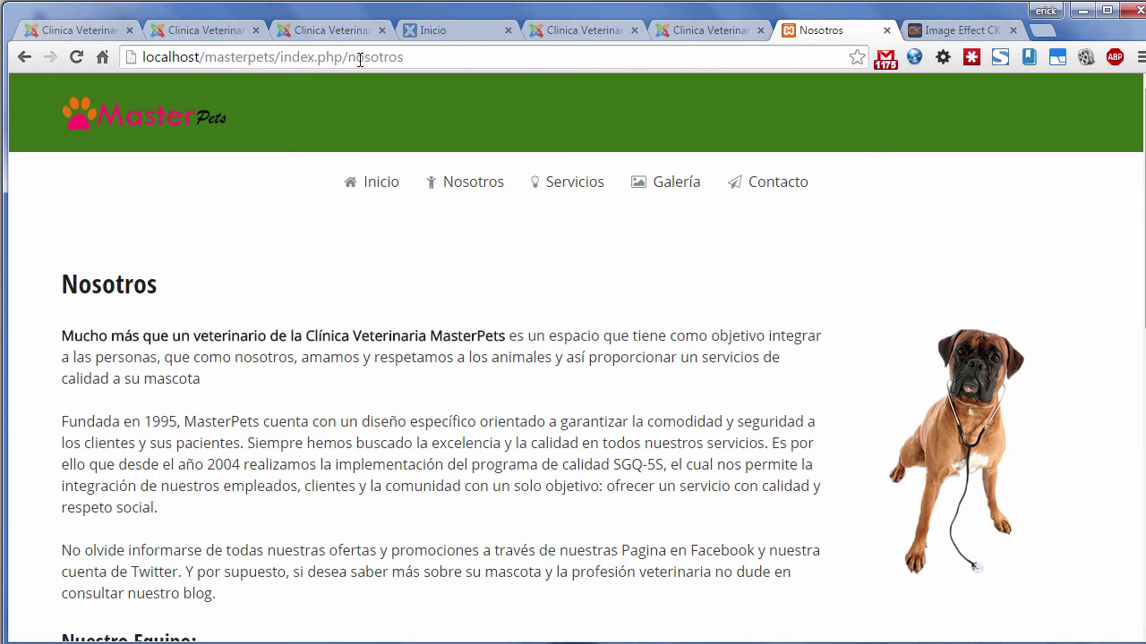
left_click(24, 58)
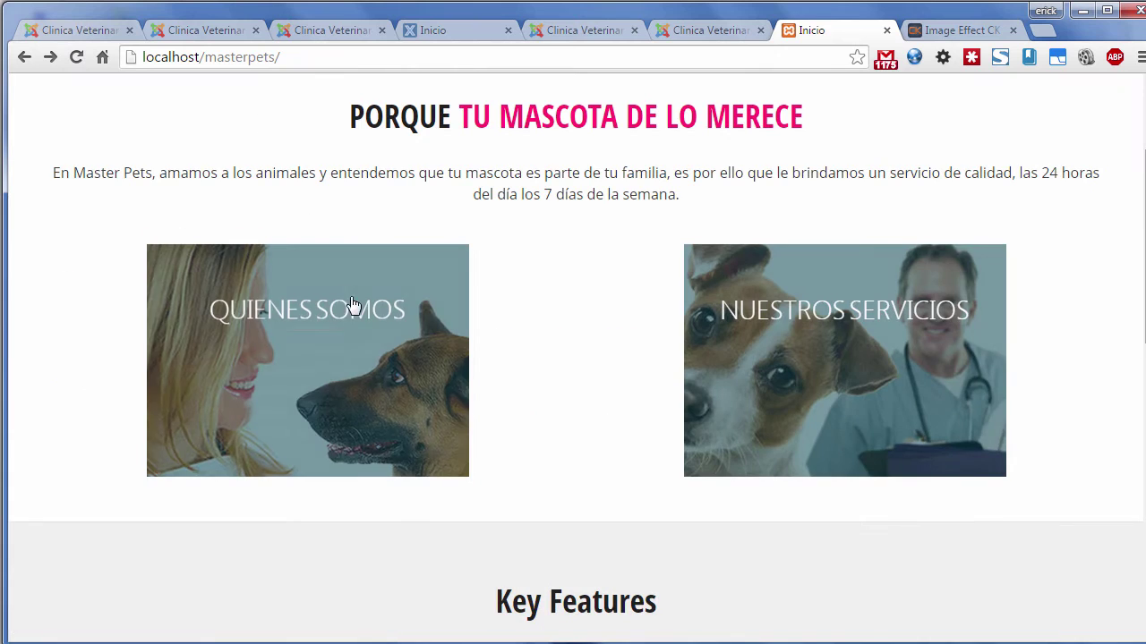
Step: Save the Nuestros servicios module as a copy, check the Contáctanos box in the Photoshop mockup, and title the copy Contáctanos
key("ctrl+shift+Tab")
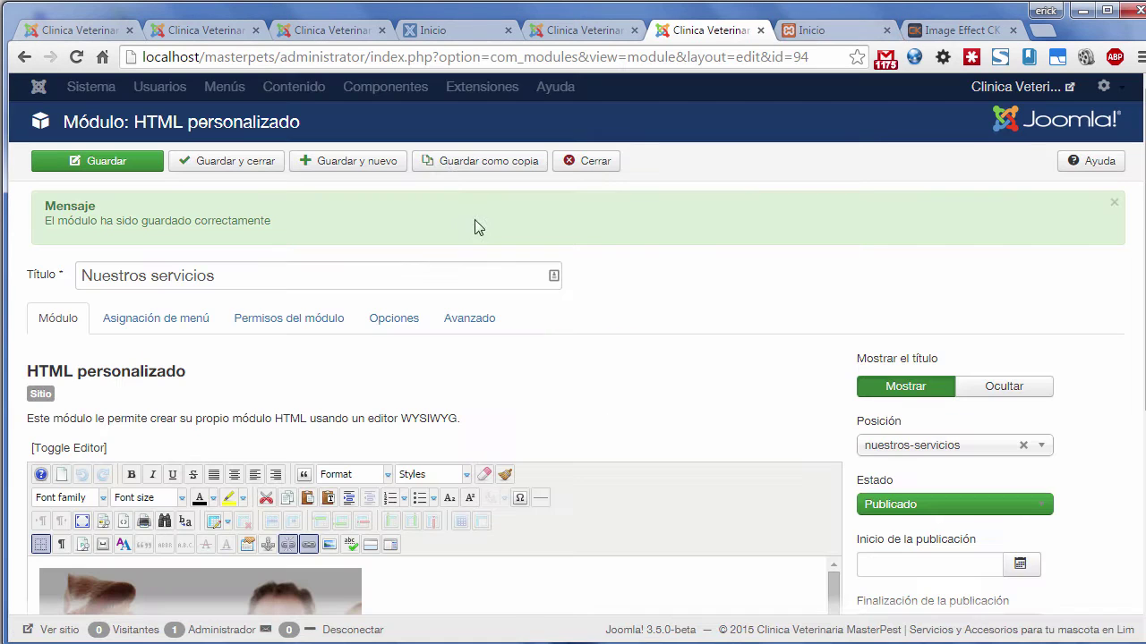
left_click(449, 170)
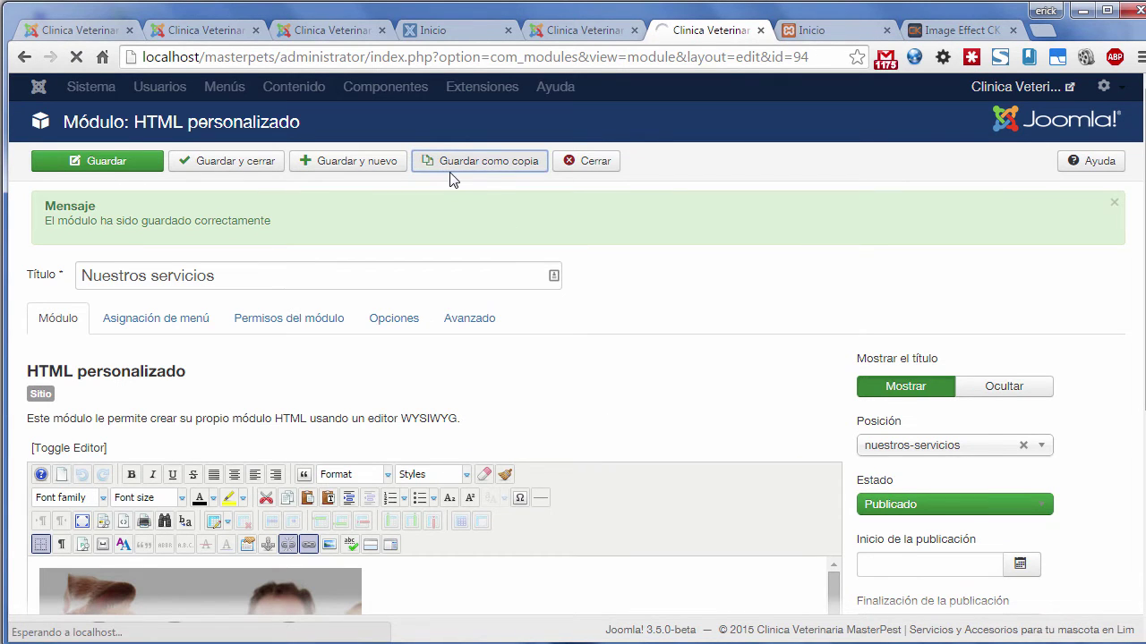
key("alt+Tab")
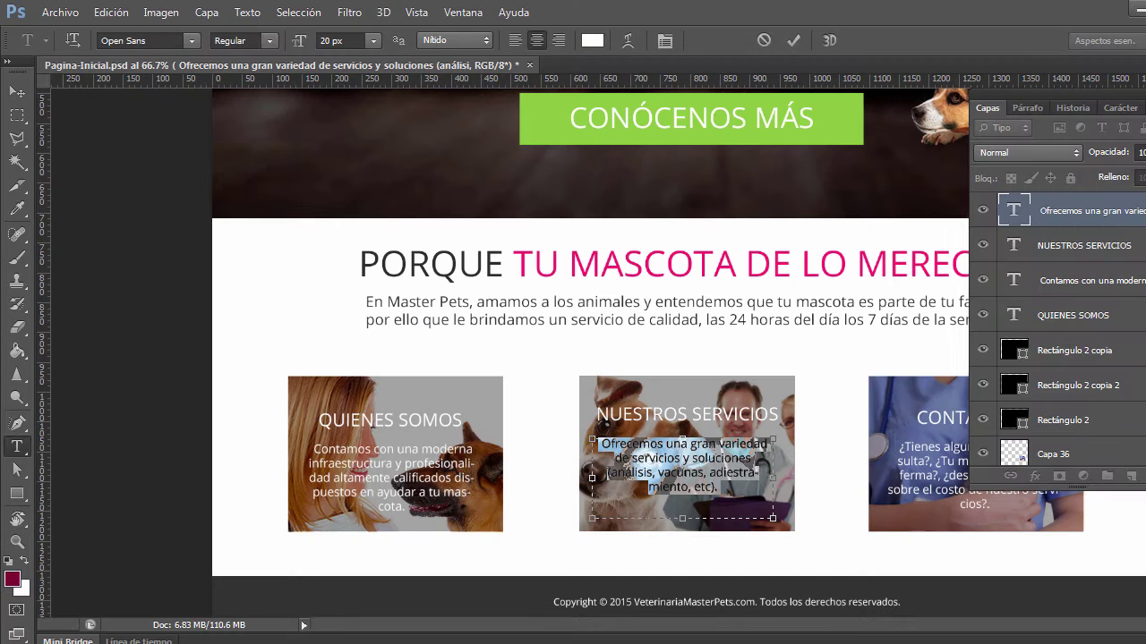
left_click_drag(676, 632, 710, 639)
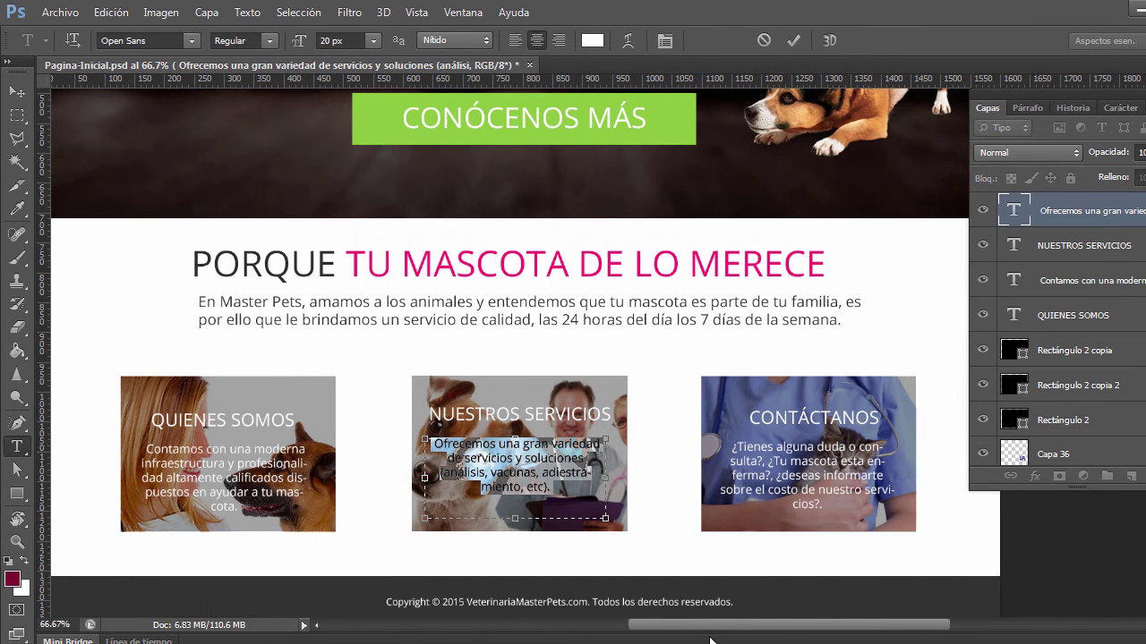
left_click(777, 432)
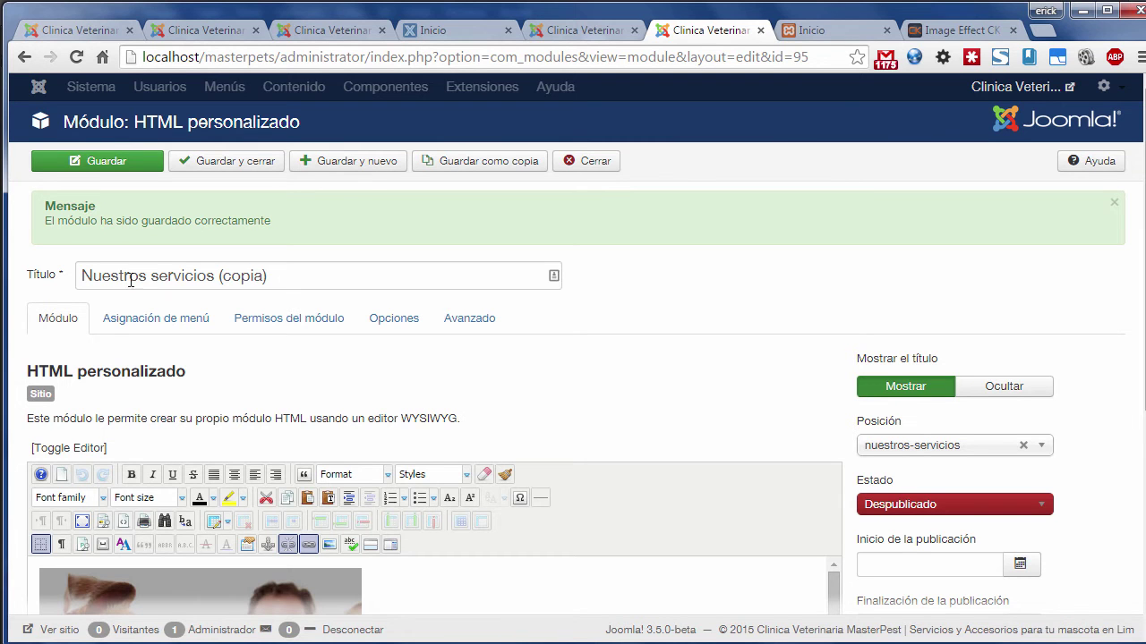
left_click(53, 267)
type("C")
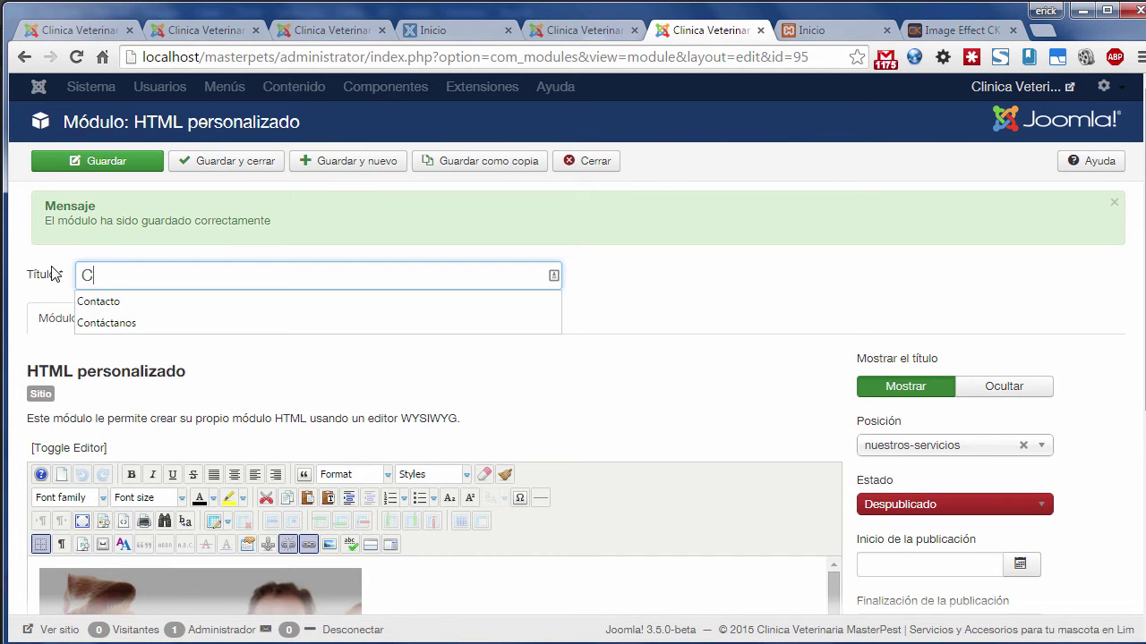
type("ontáctanos")
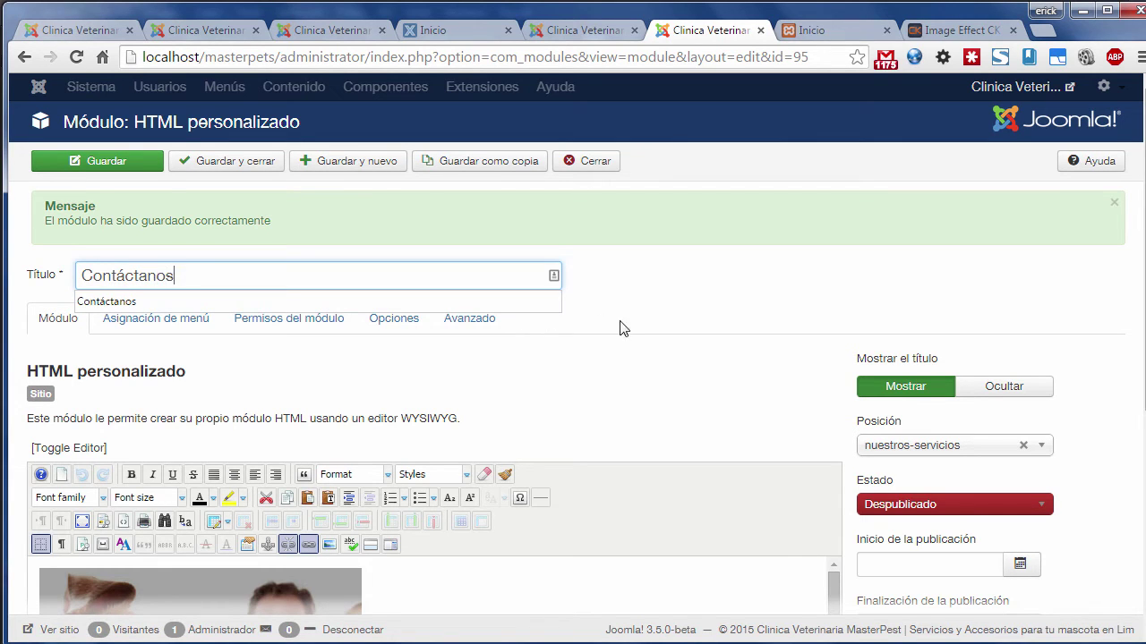
left_click(558, 319)
Step: Assign the Contáctanos module to a new custom position named contactanos and set its state to Publicado
scroll(550, 322, "down", 1)
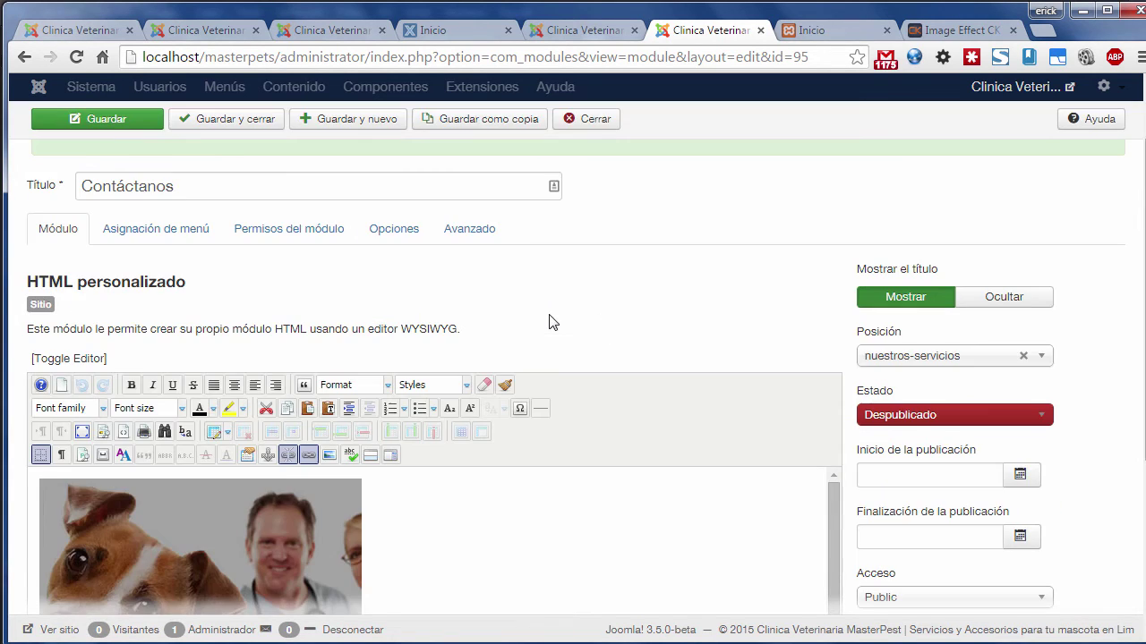
left_click(909, 362)
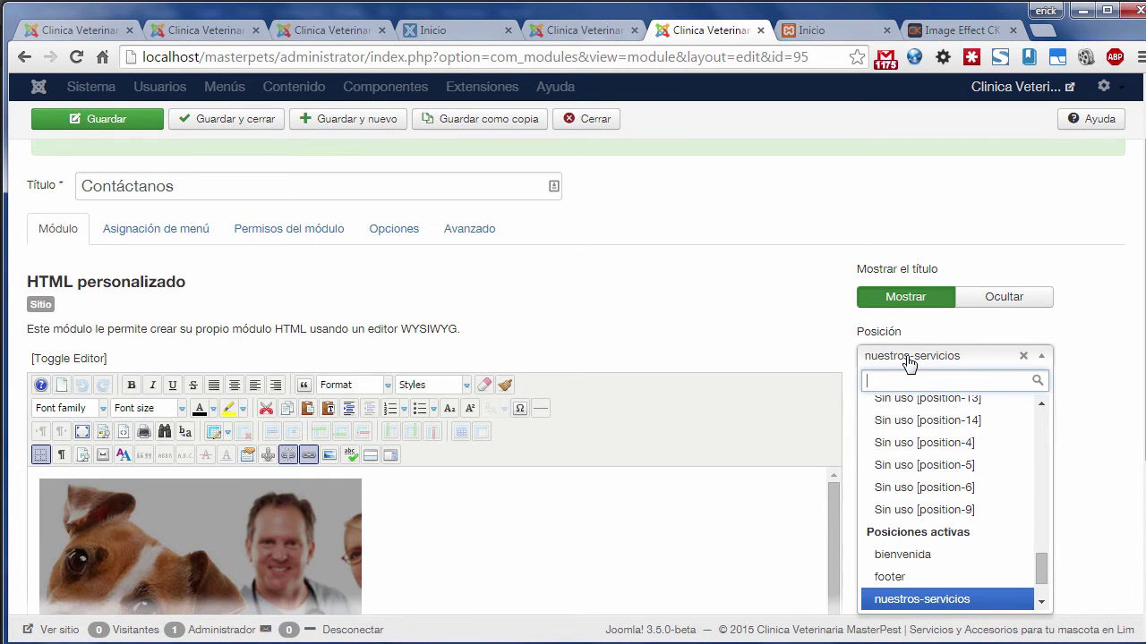
type("contactanos")
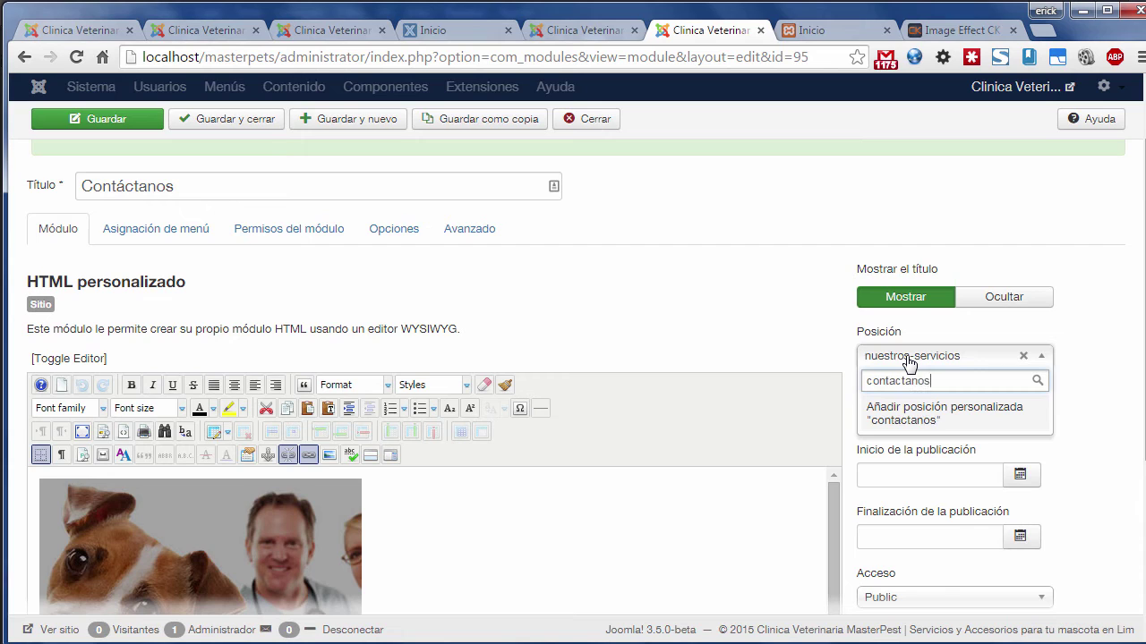
key("Return")
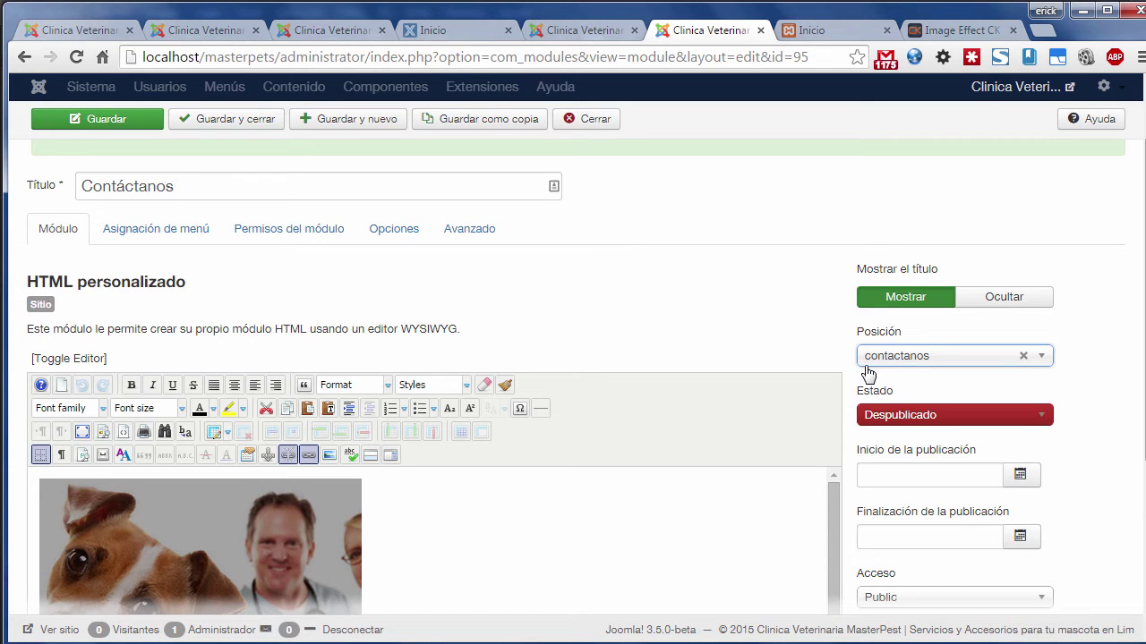
left_click(891, 416)
left_click(884, 433)
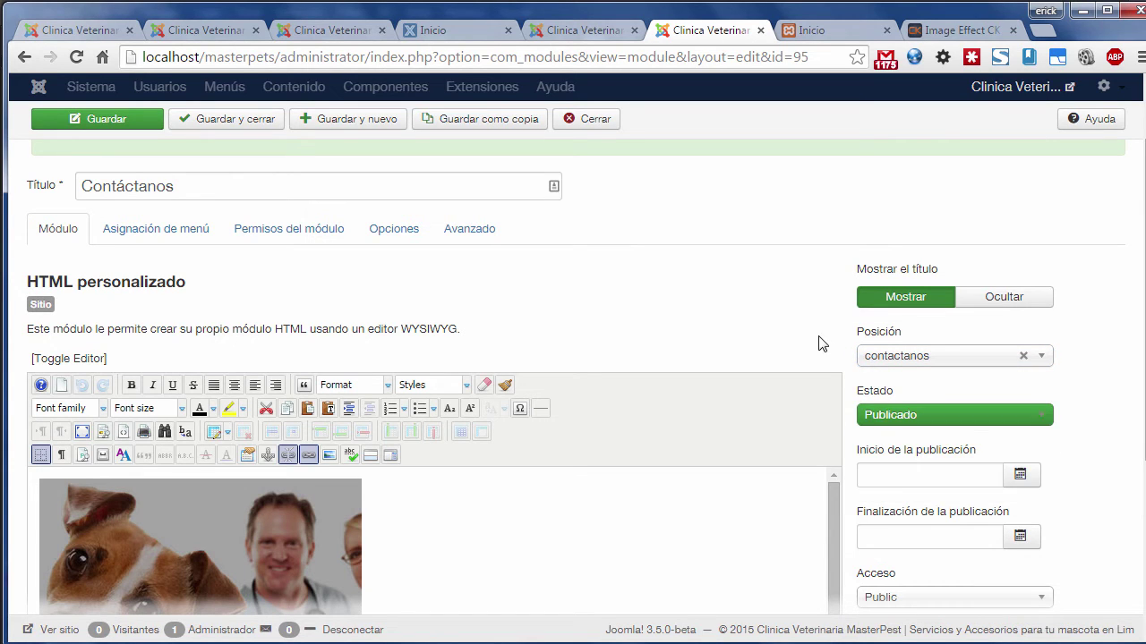
Step: Choose accion_contactanos.jpg as the replacement for the services image in the module's editor
scroll(674, 323, "down", 2)
left_click(299, 391)
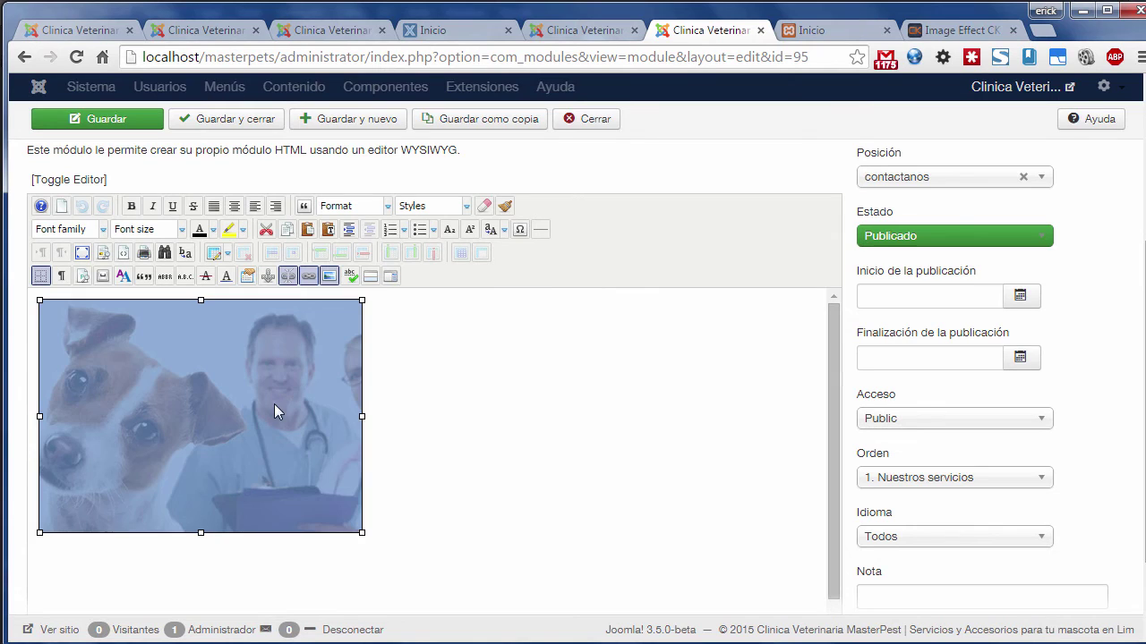
left_click(327, 278)
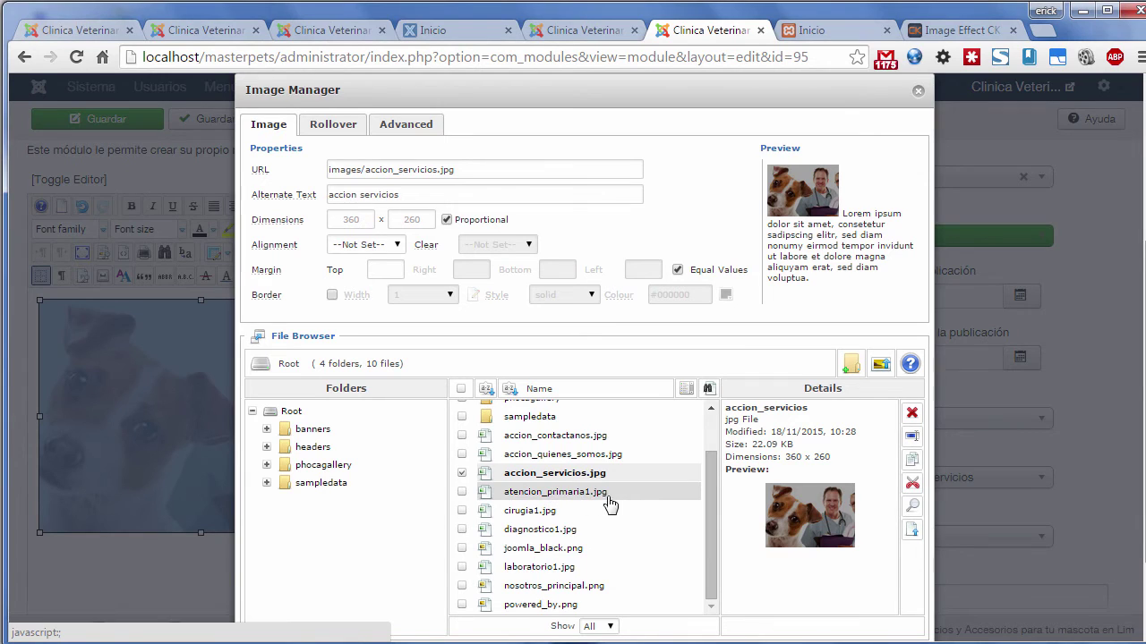
left_click(559, 494)
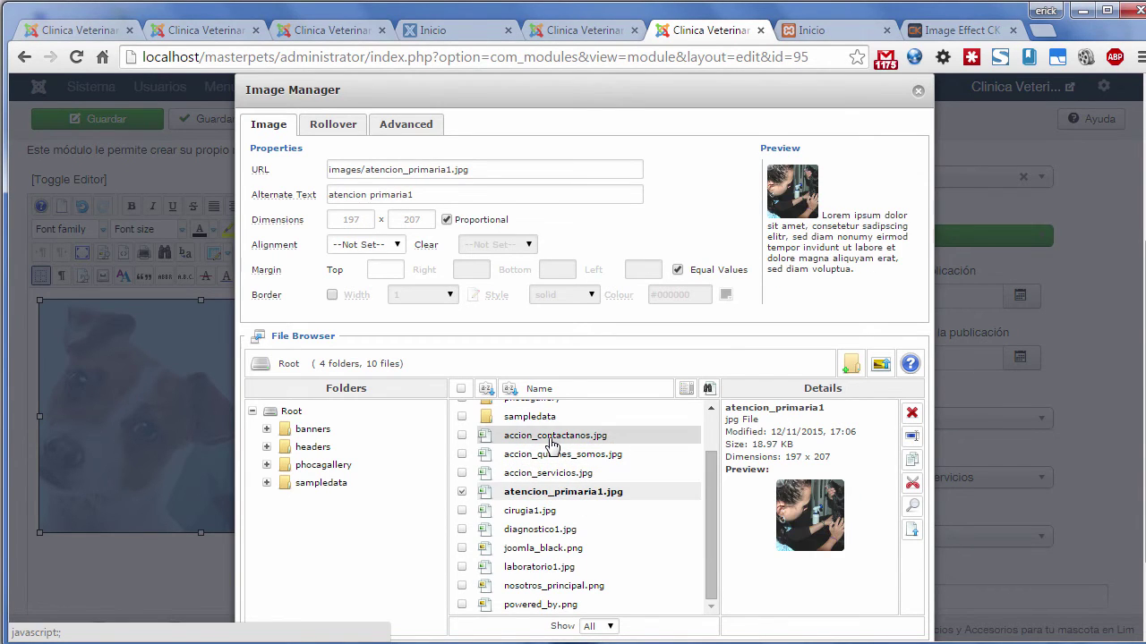
left_click(551, 438)
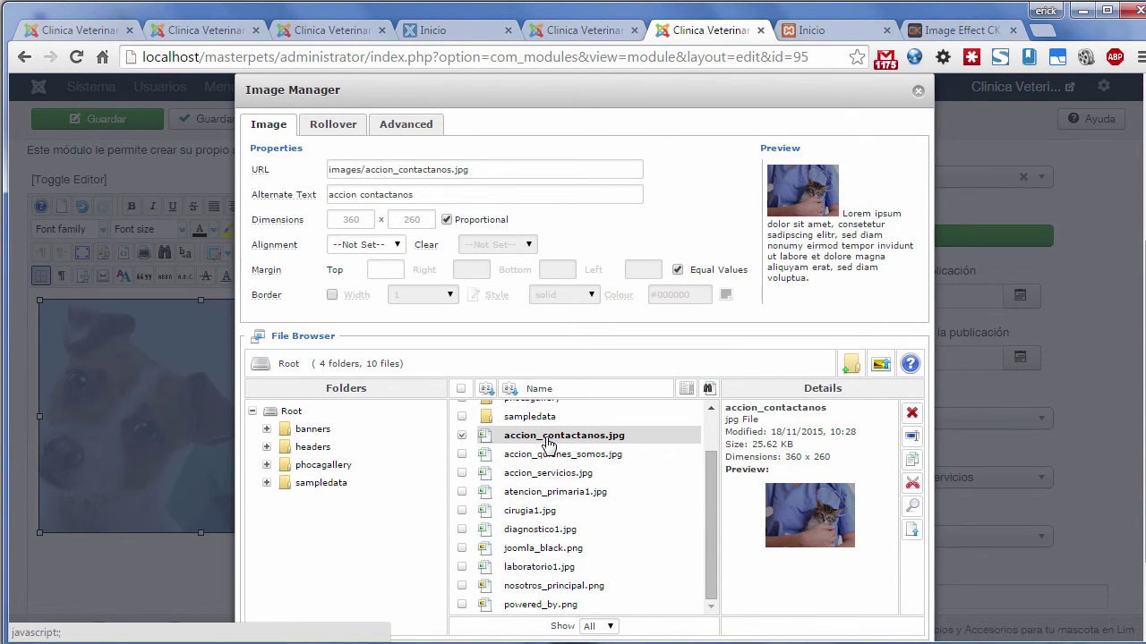
left_click_drag(481, 171, 385, 159)
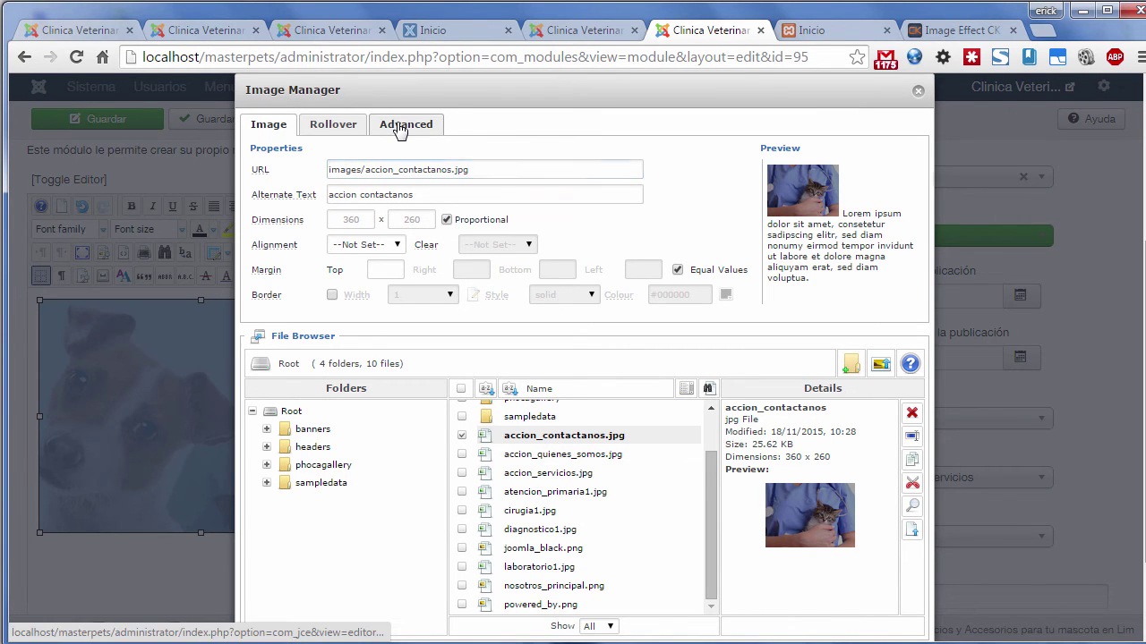
Step: Replace the heading before the colons in the image's title attribute with CONTÁCTANOS, copied from the Photoshop mockup
left_click(399, 126)
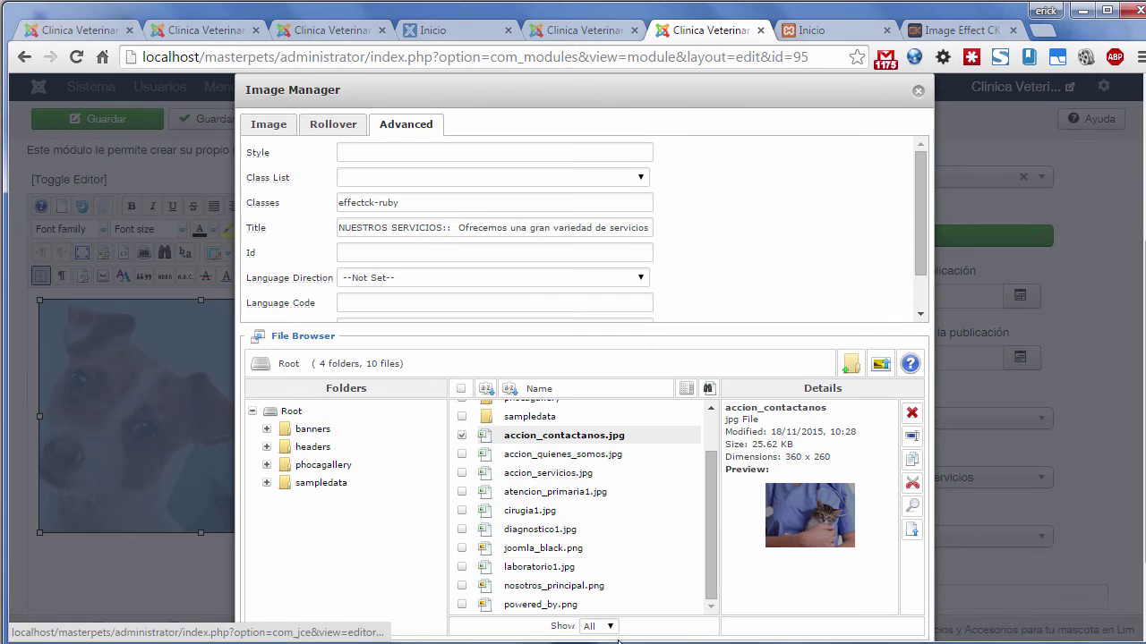
key("alt+Tab")
double_click(784, 418)
key("ctrl+c")
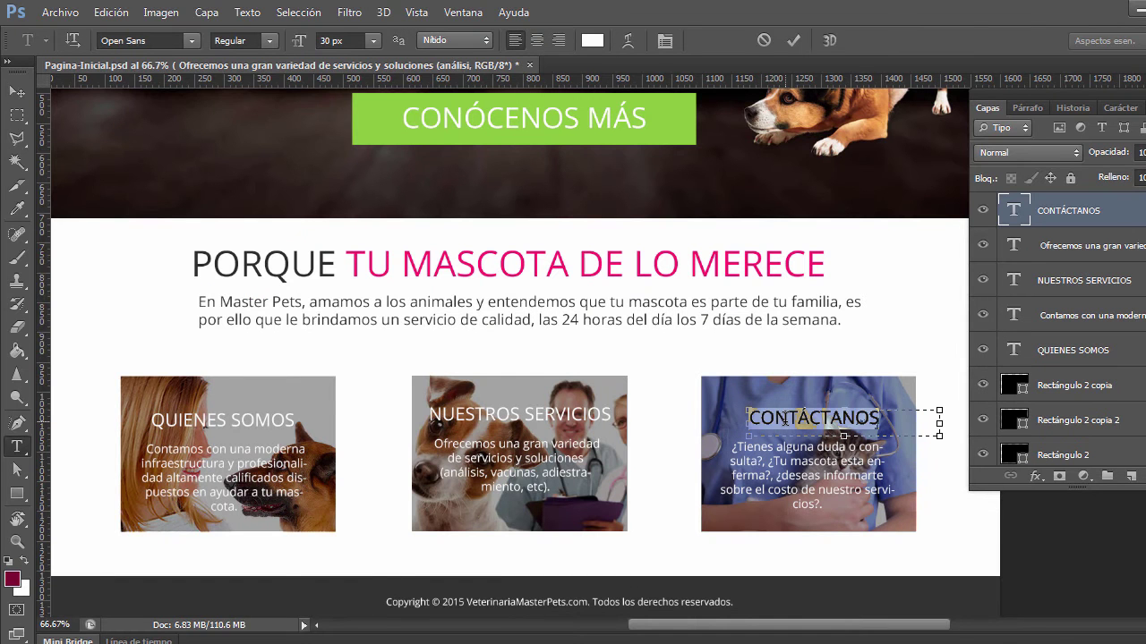
key("alt+Tab")
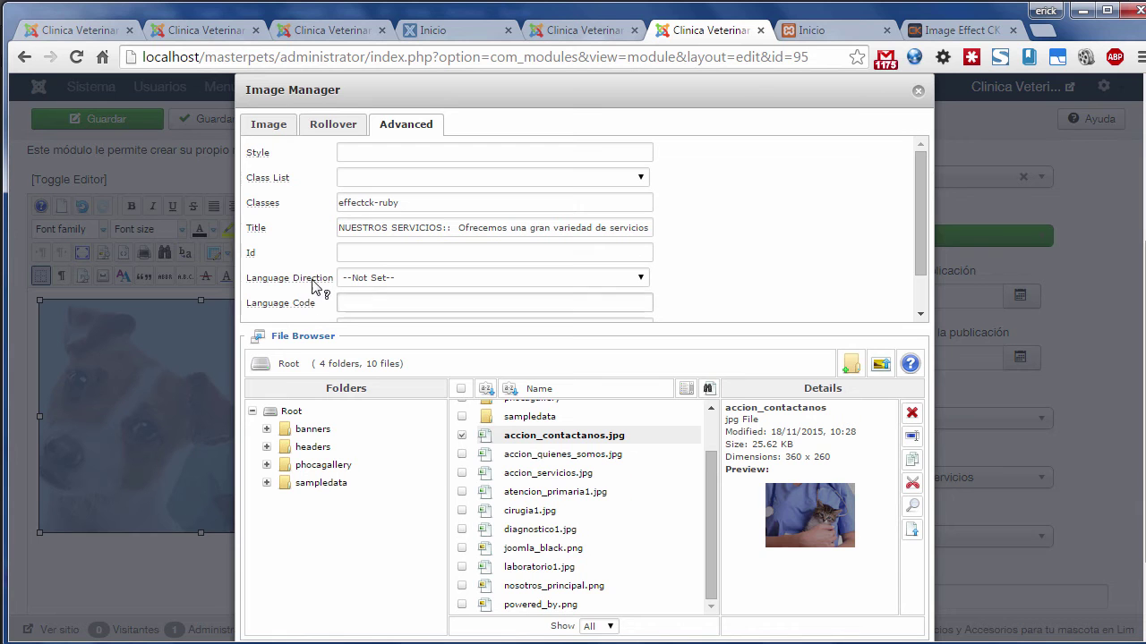
left_click(440, 230)
left_click(322, 229, "shift")
key("ctrl+v")
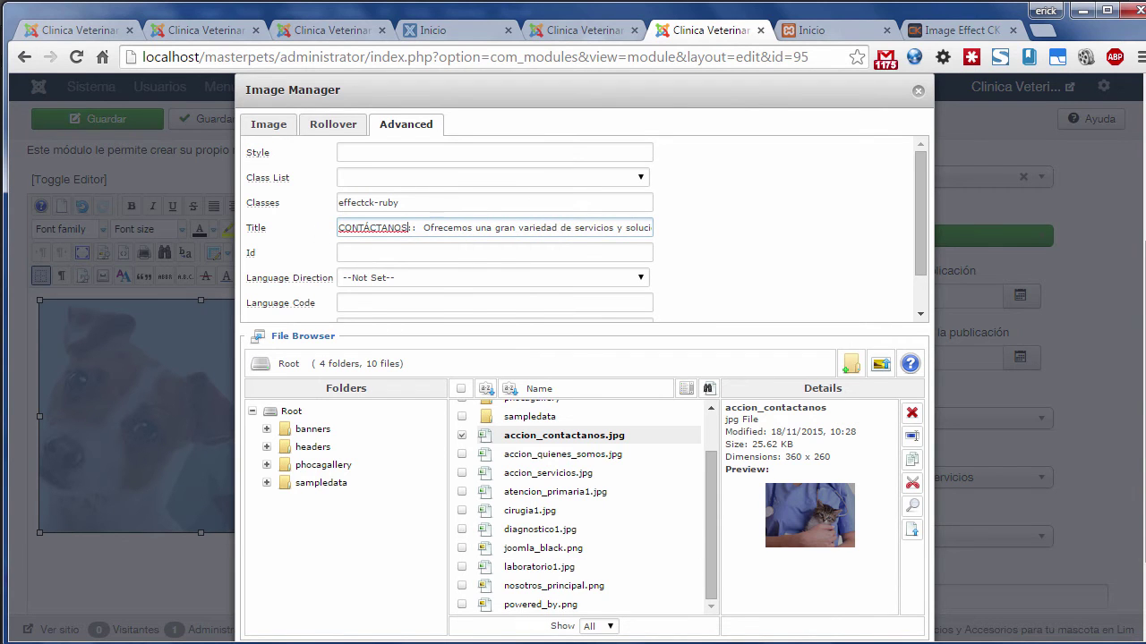
Step: Replace the description in the image title with the "¿Tienes alguna duda o consulta?" paragraph from the Photoshop mockup, and update the image
key("alt+Tab")
double_click(743, 464)
left_click_drag(732, 447, 843, 507)
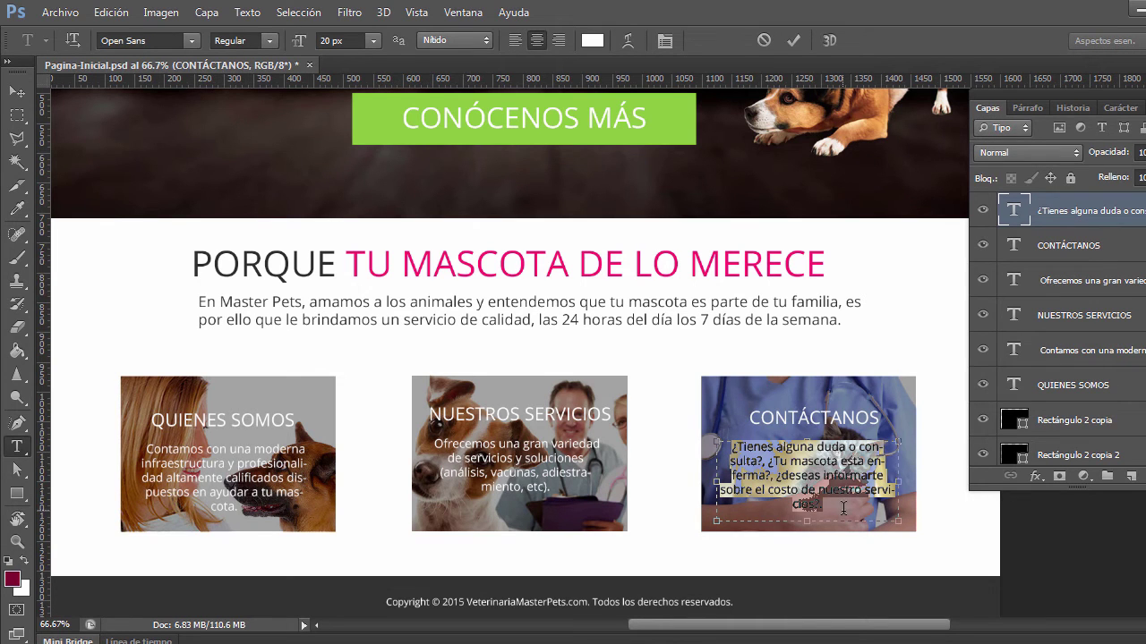
key("alt+Tab")
left_click_drag(424, 229, 675, 243)
key("ctrl+v")
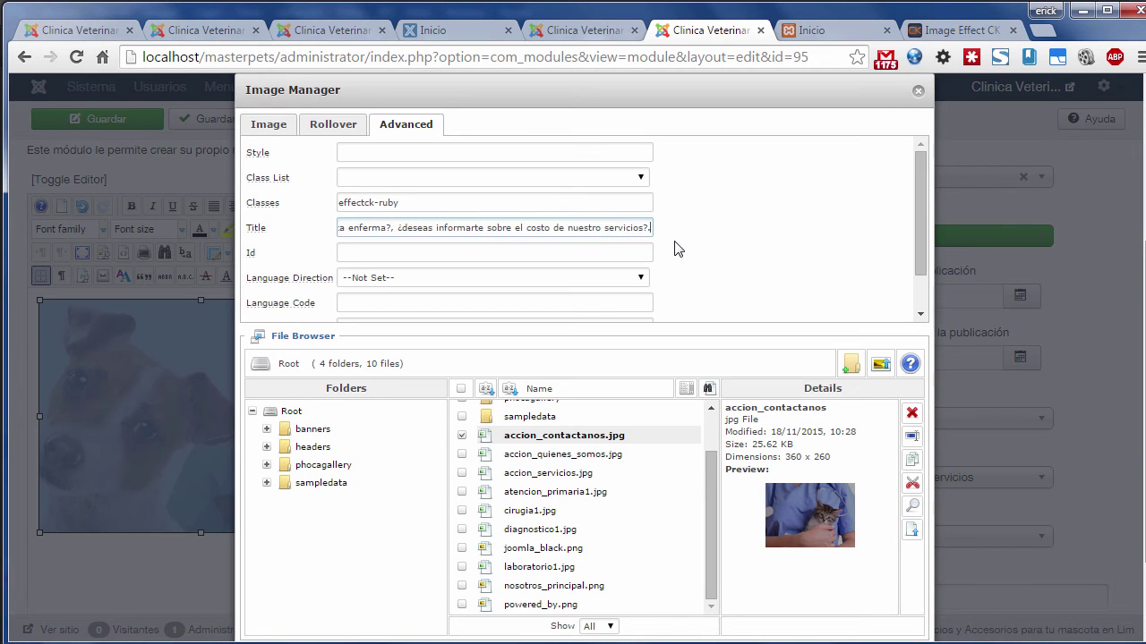
scroll(407, 240, "down", 2)
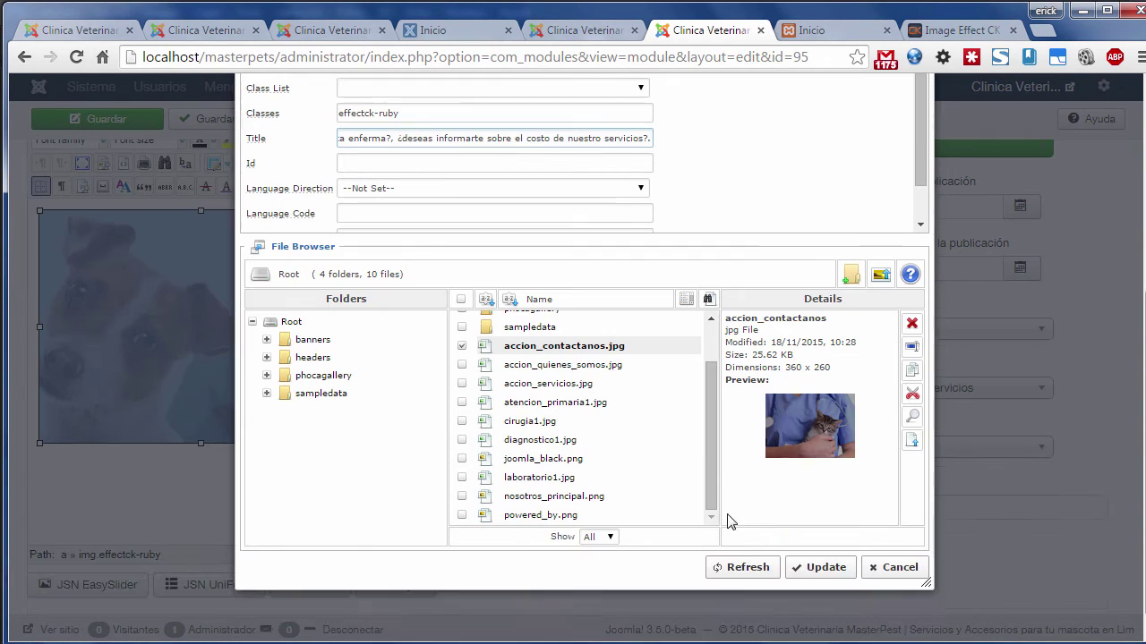
left_click(812, 567)
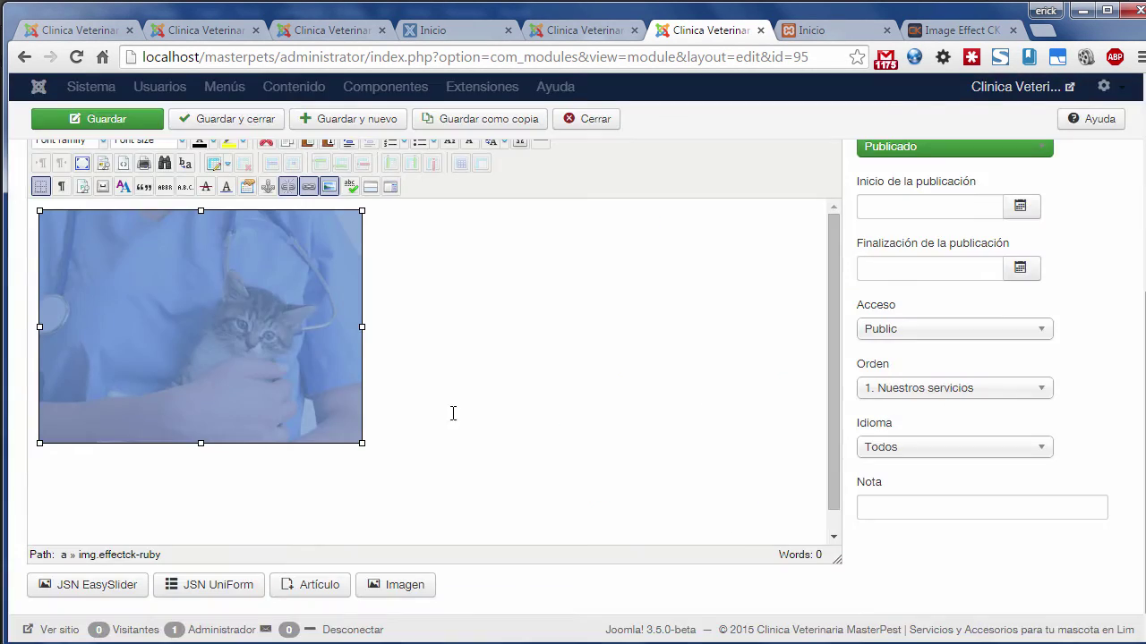
Step: Link the kitten image to the Contacto item of the Main Menu, then save and close the module
left_click(414, 281)
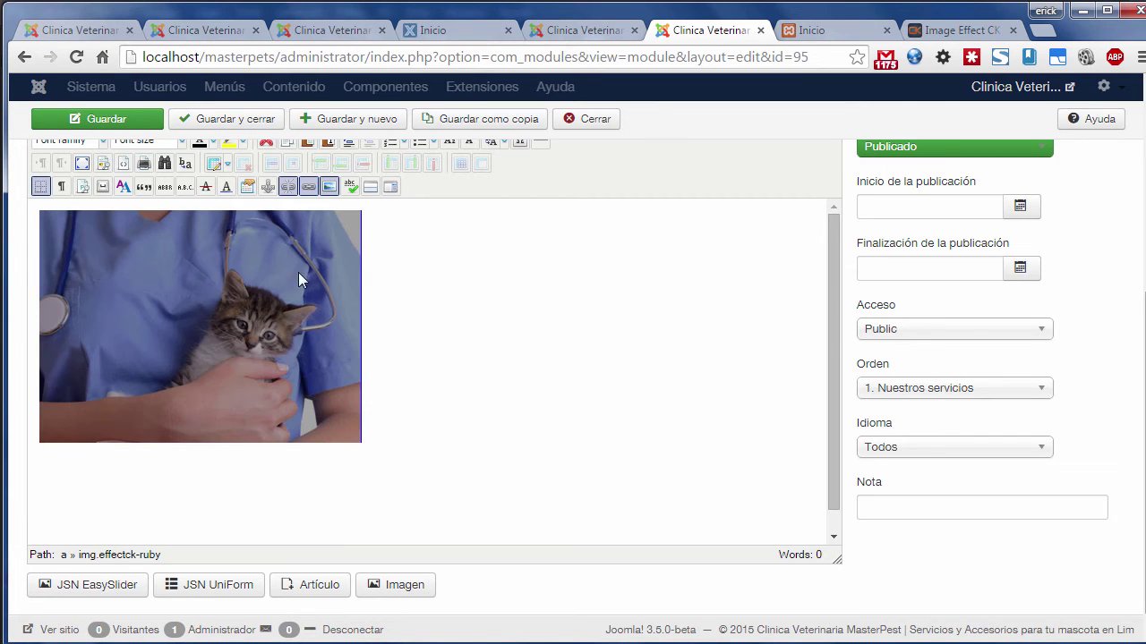
left_click(286, 270)
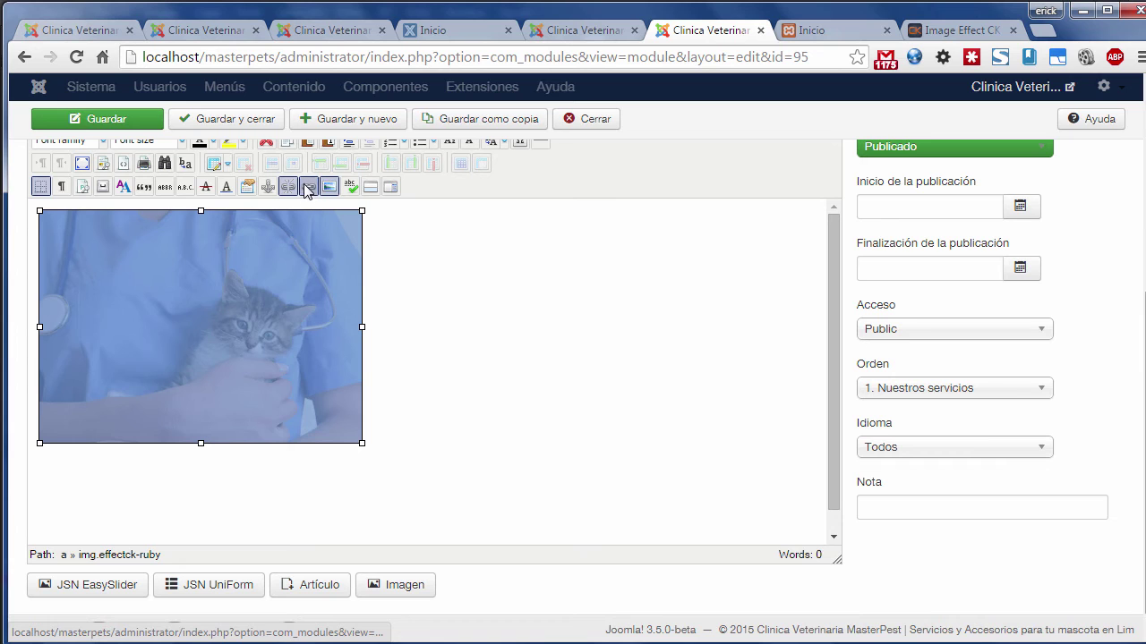
left_click(308, 188)
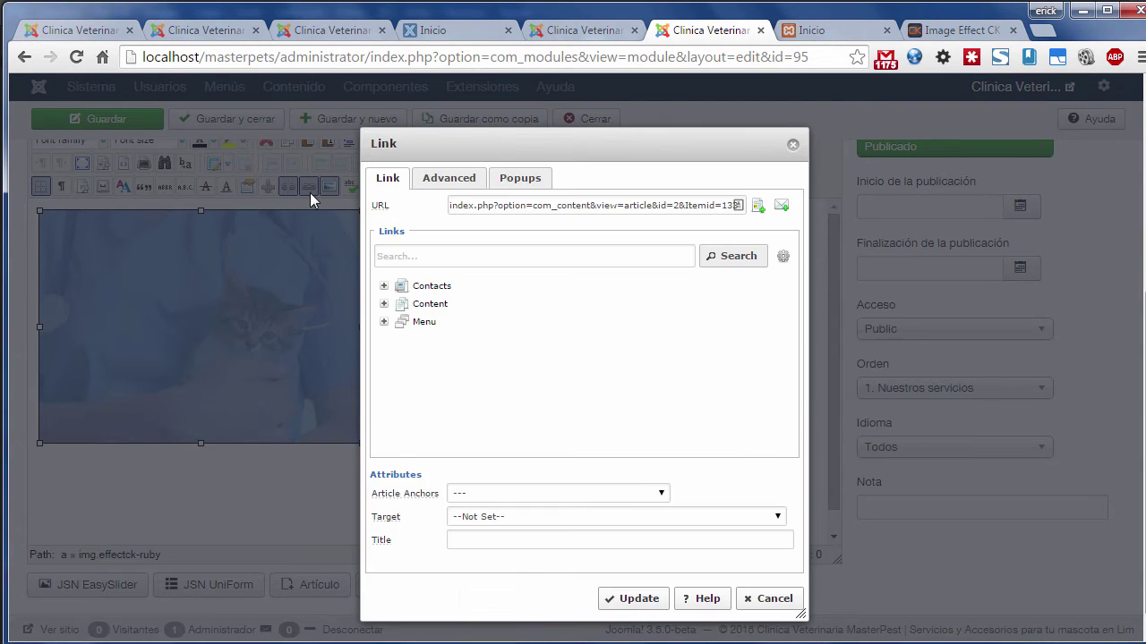
left_click(384, 322)
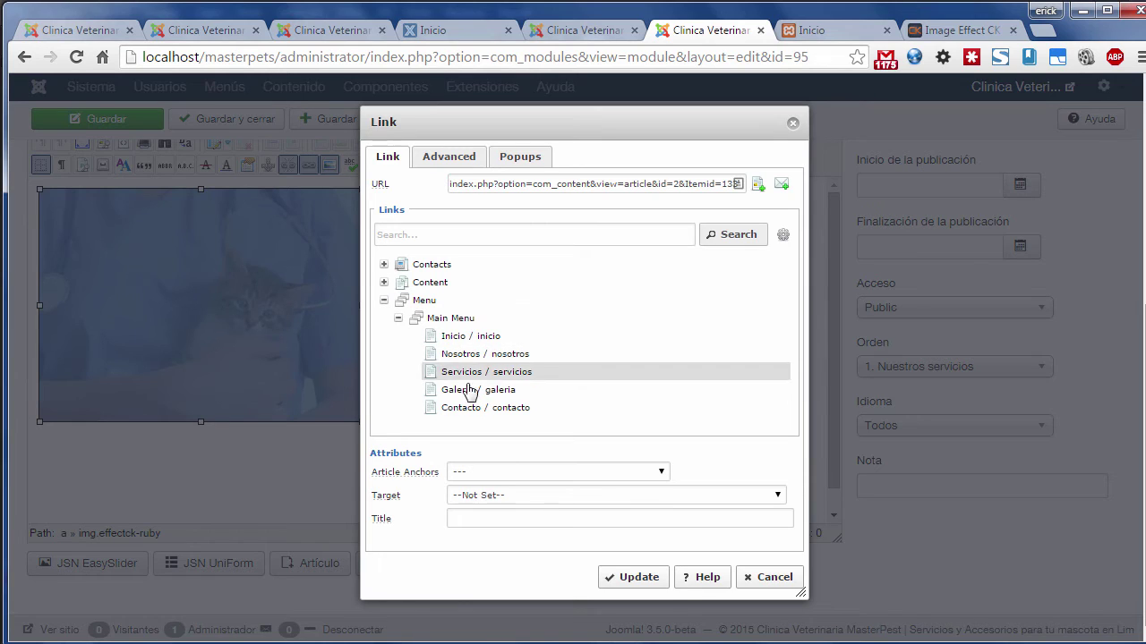
left_click(473, 409)
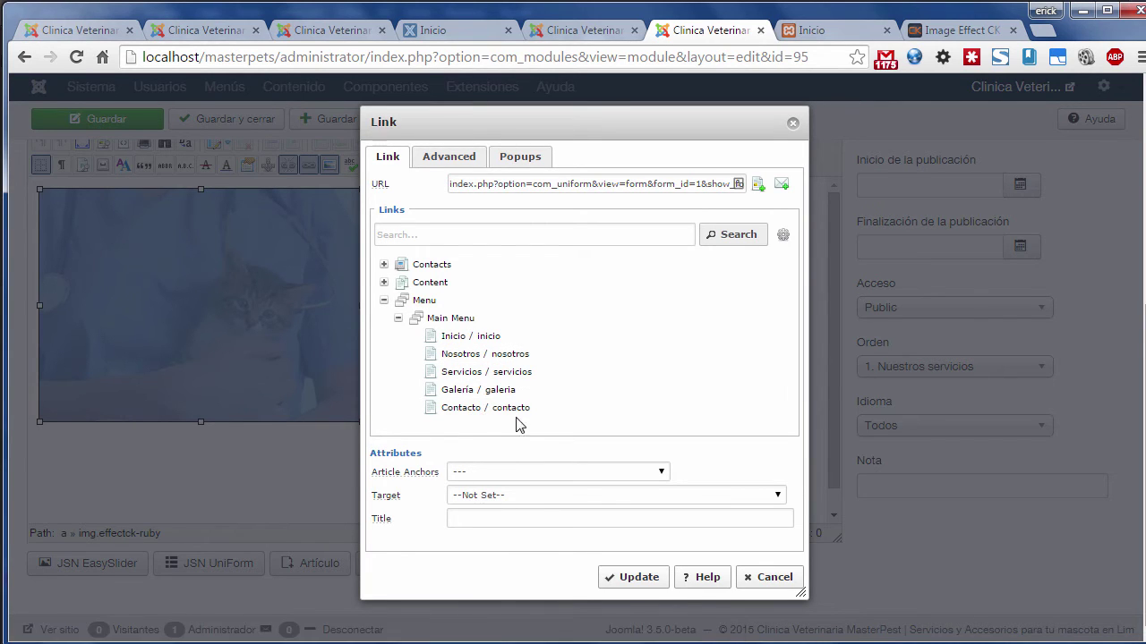
left_click(634, 577)
key("ctrl+s")
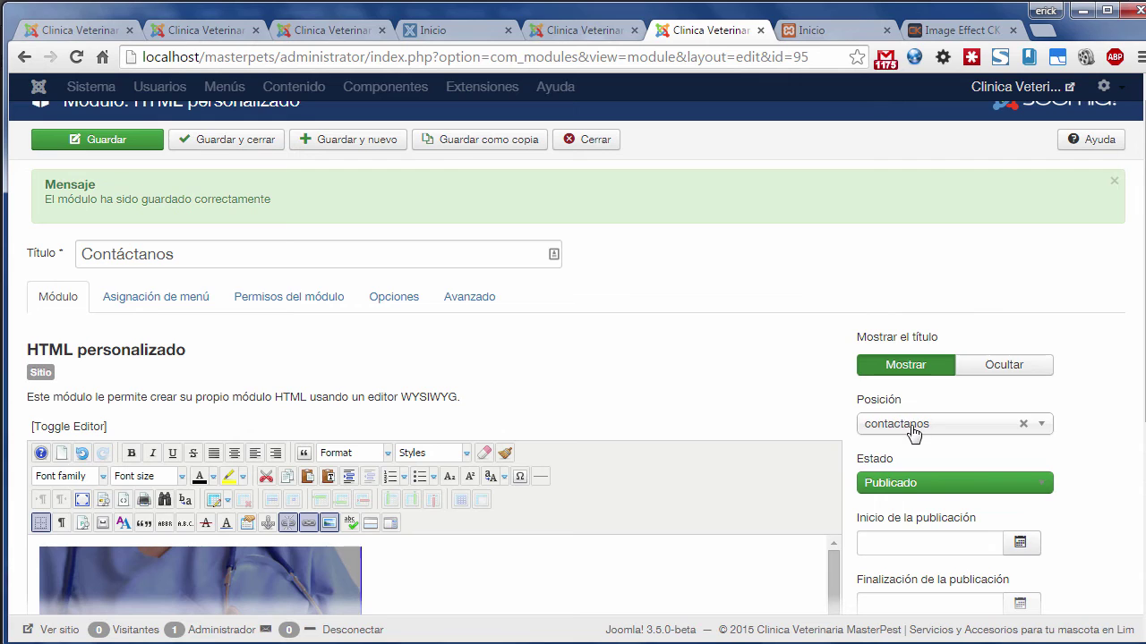
left_click(201, 149)
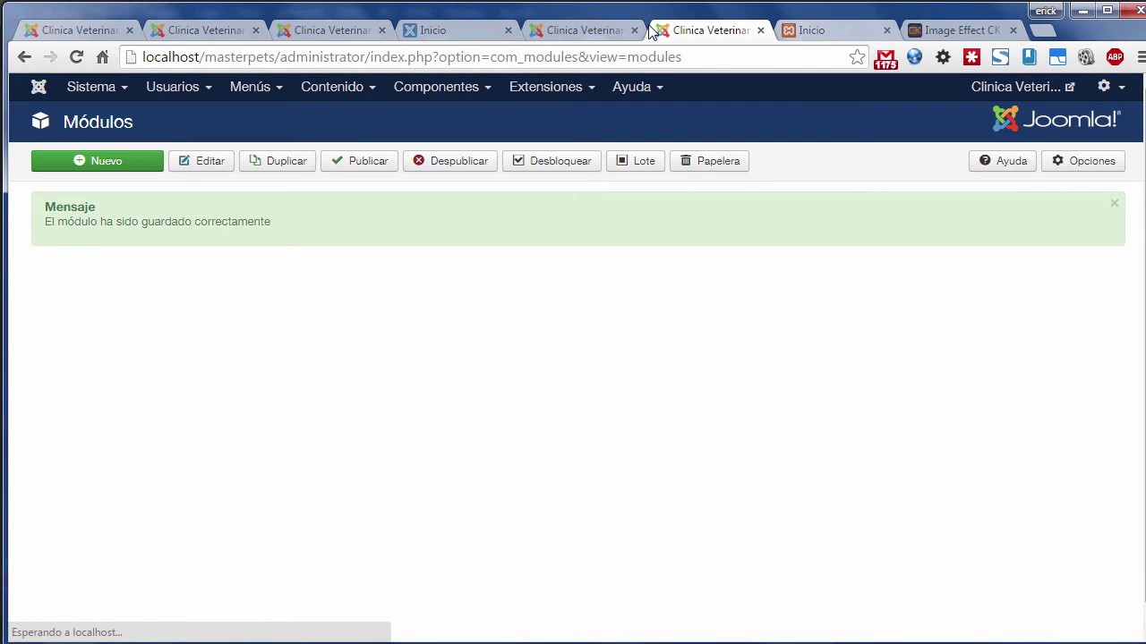
Step: In the Home layout's Main section, set the third module position's key to contactanos and its chrome to none
left_click(589, 31)
scroll(555, 231, "down", 3)
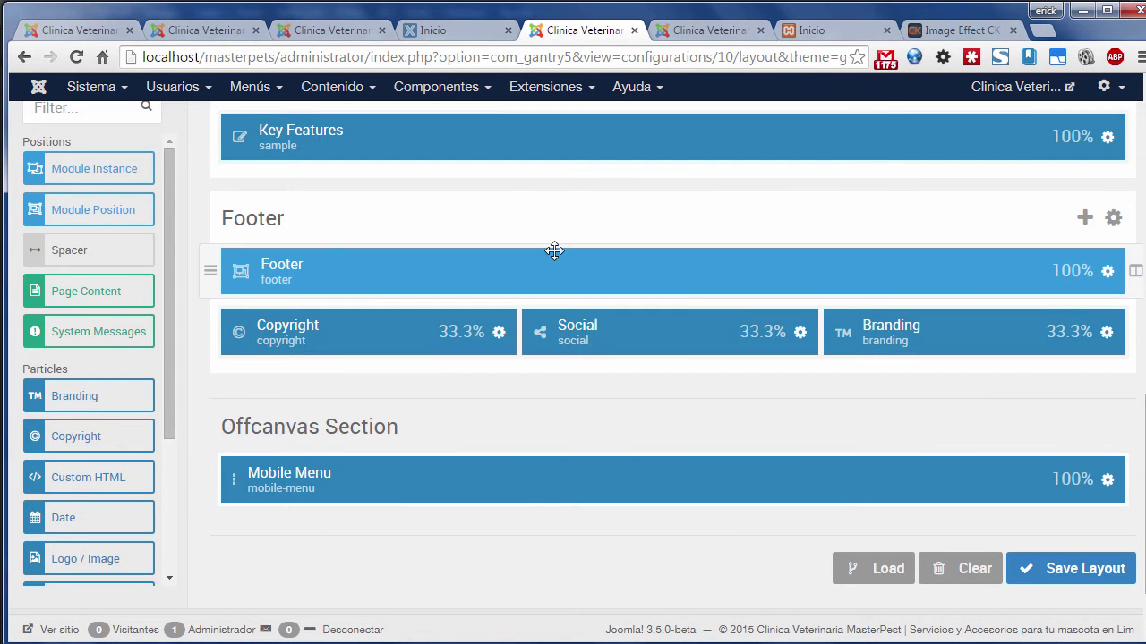
scroll(564, 255, "up", 2)
scroll(583, 275, "up", 2)
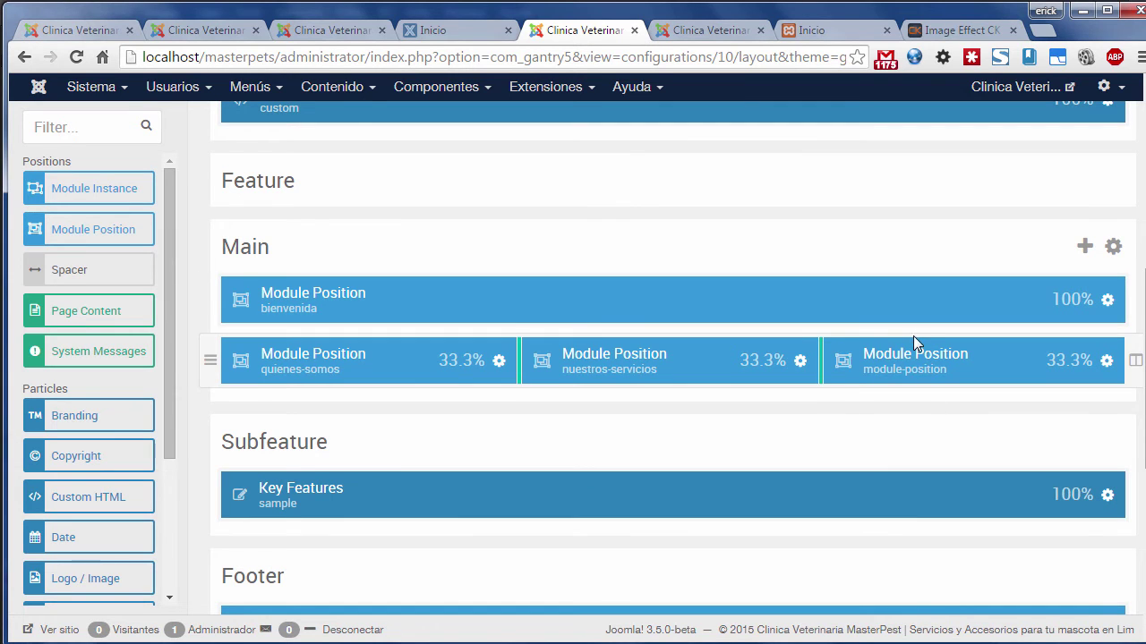
left_click(1108, 363)
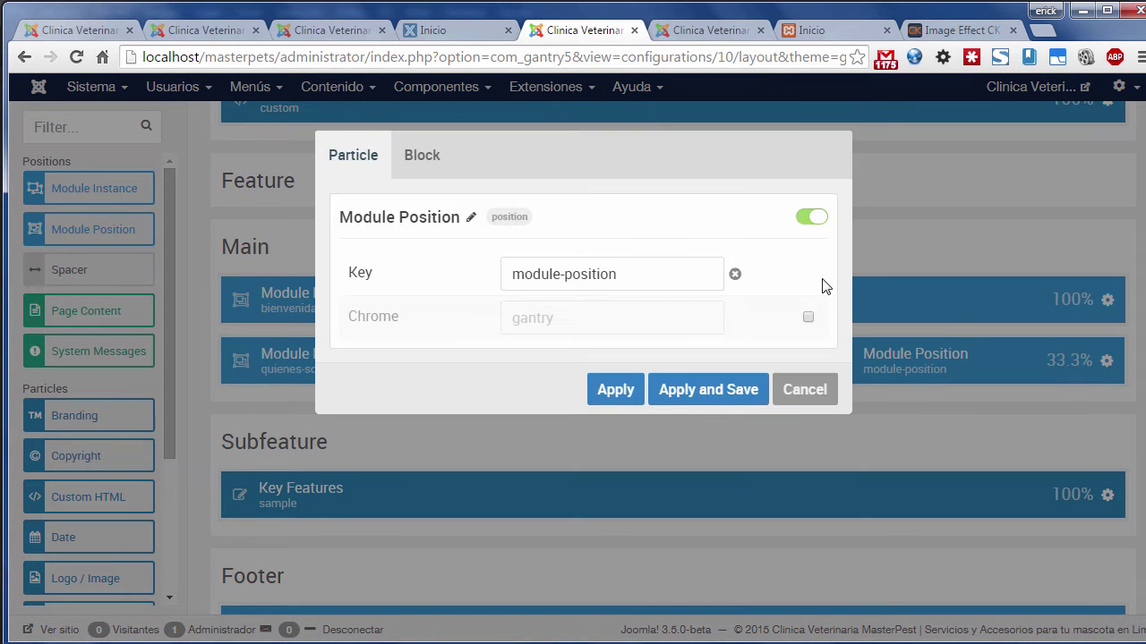
left_click_drag(650, 274, 498, 269)
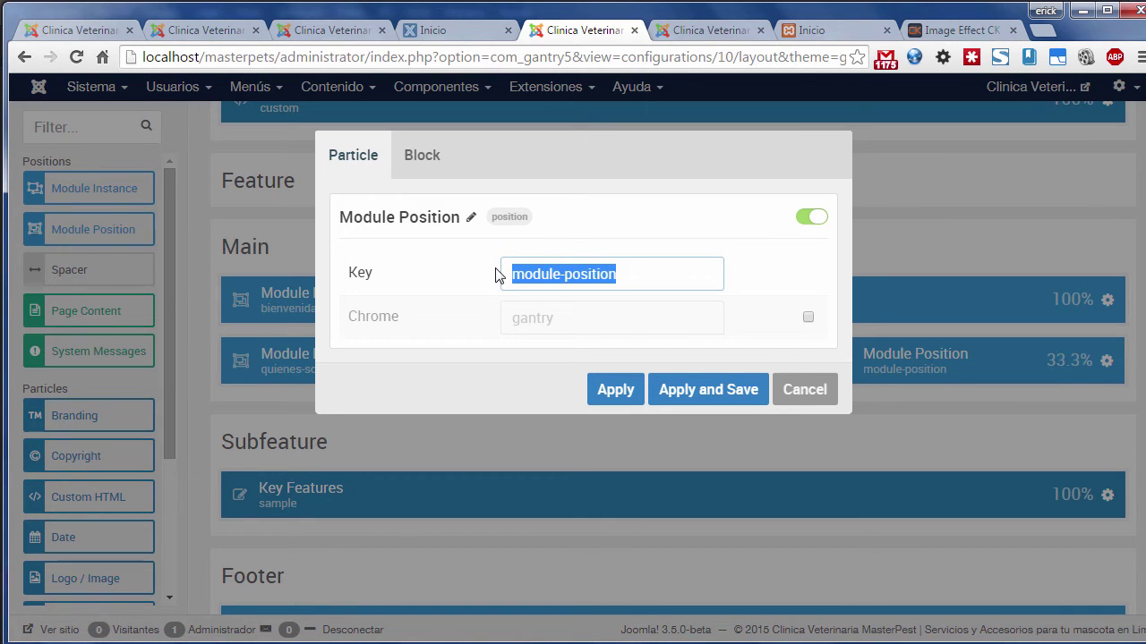
type("cot")
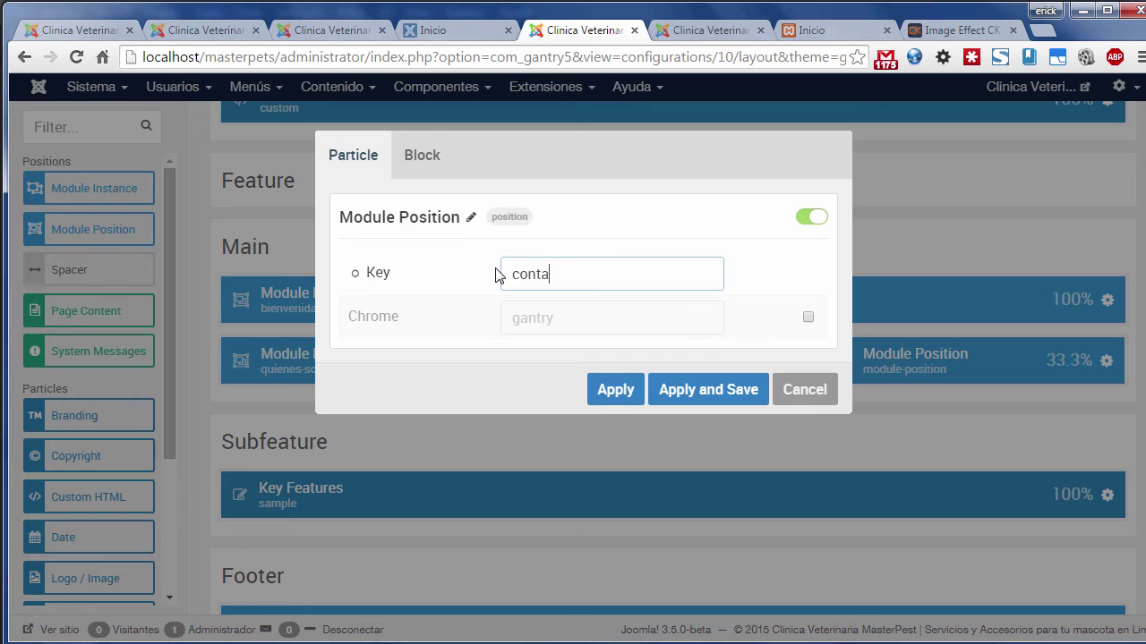
left_click(549, 322)
type("n")
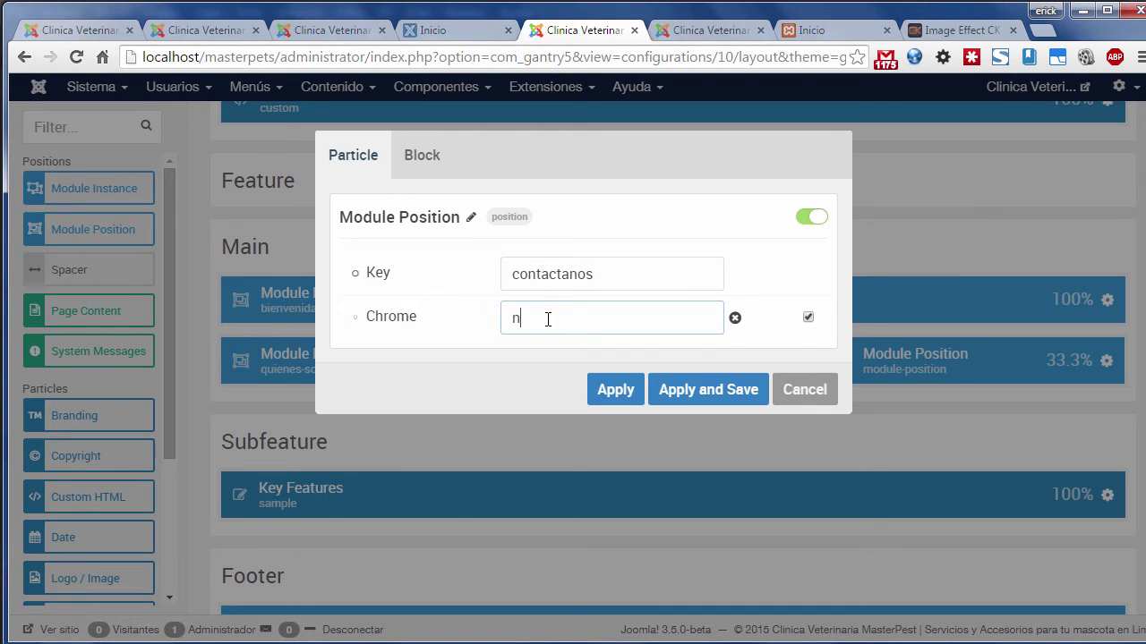
type("one")
left_click(526, 356)
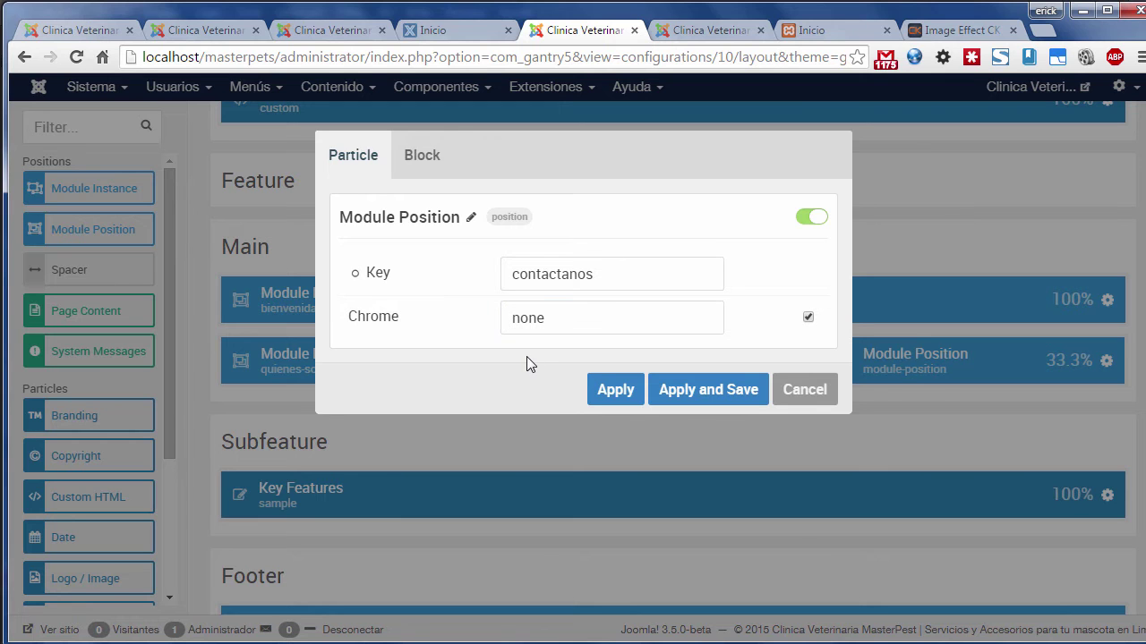
Step: Add the No Padding and Center variations to the contactanos position's block, then apply and save
left_click(417, 152)
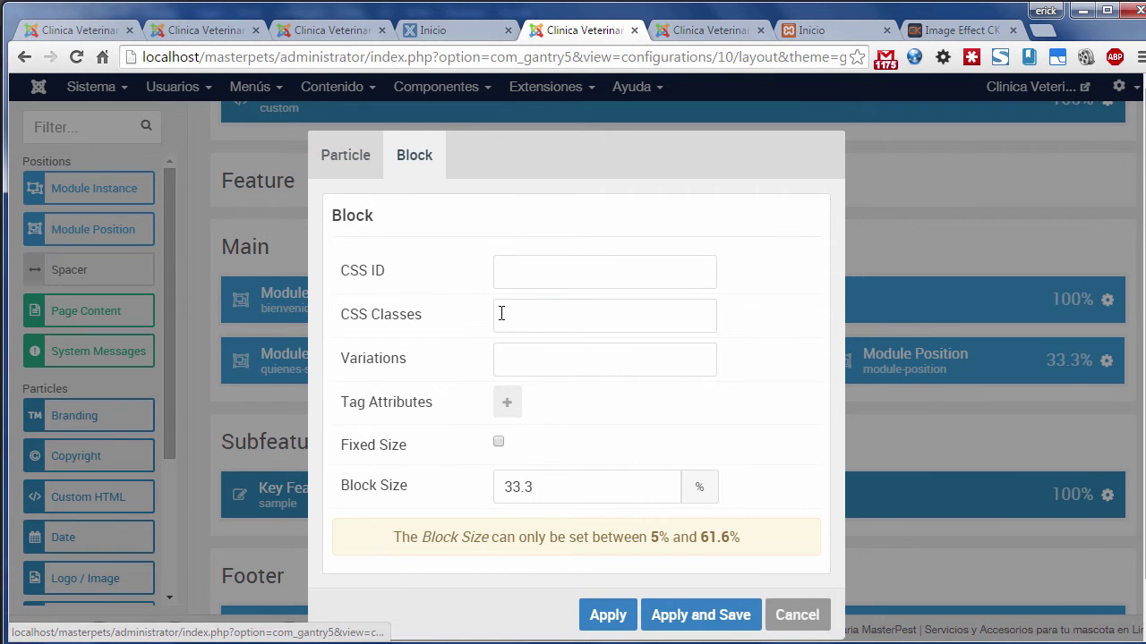
left_click(529, 358)
type("no")
left_click(541, 445)
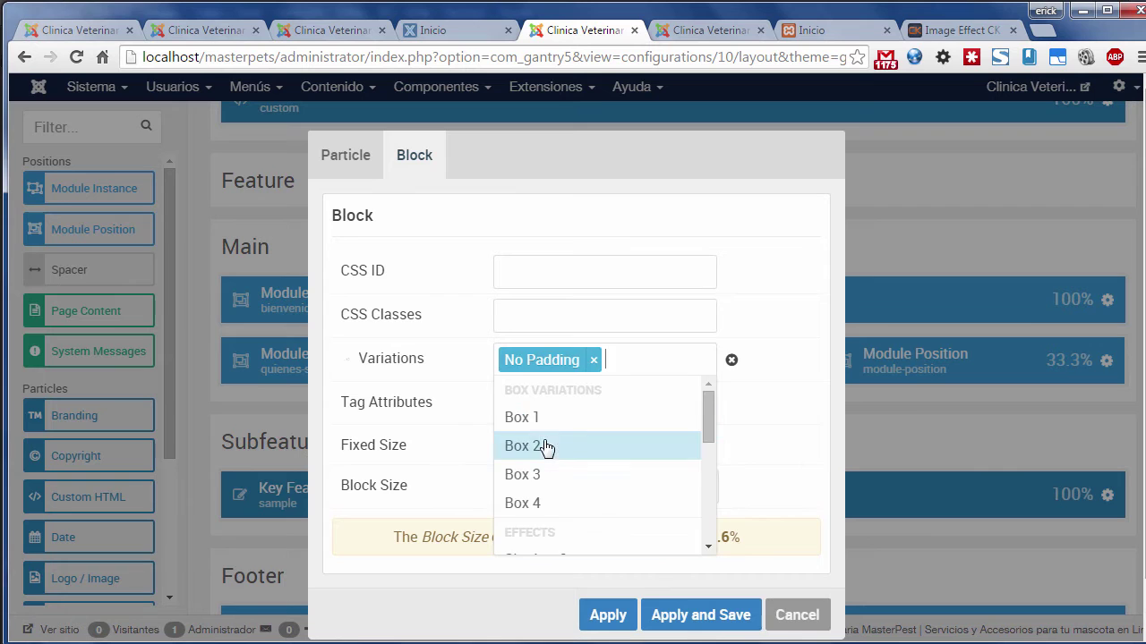
type("c")
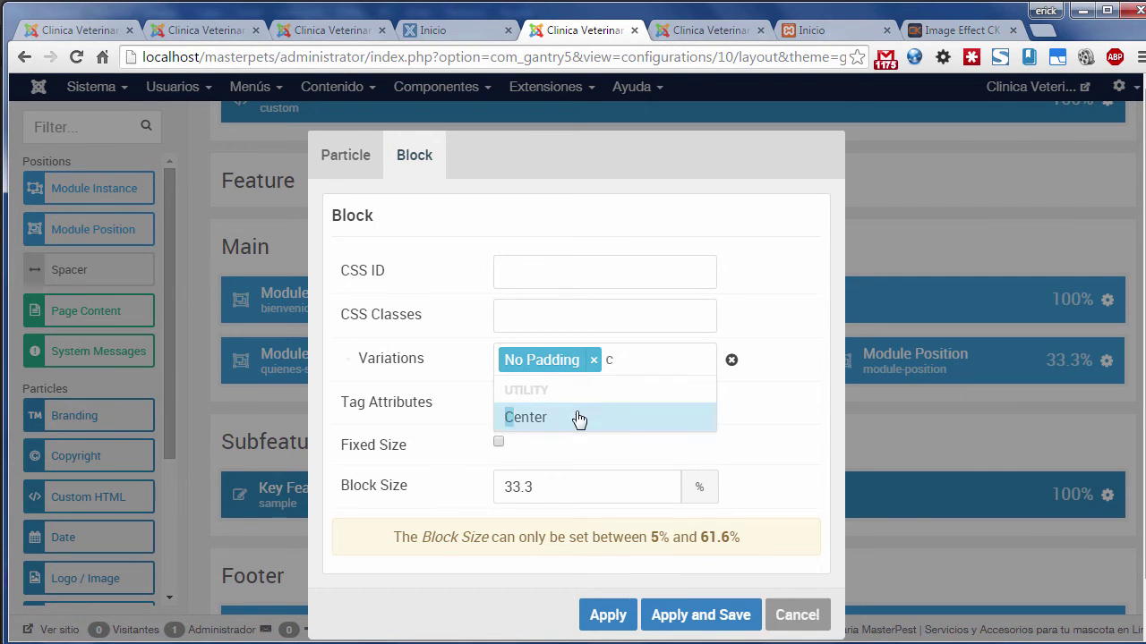
left_click(582, 416)
left_click(752, 431)
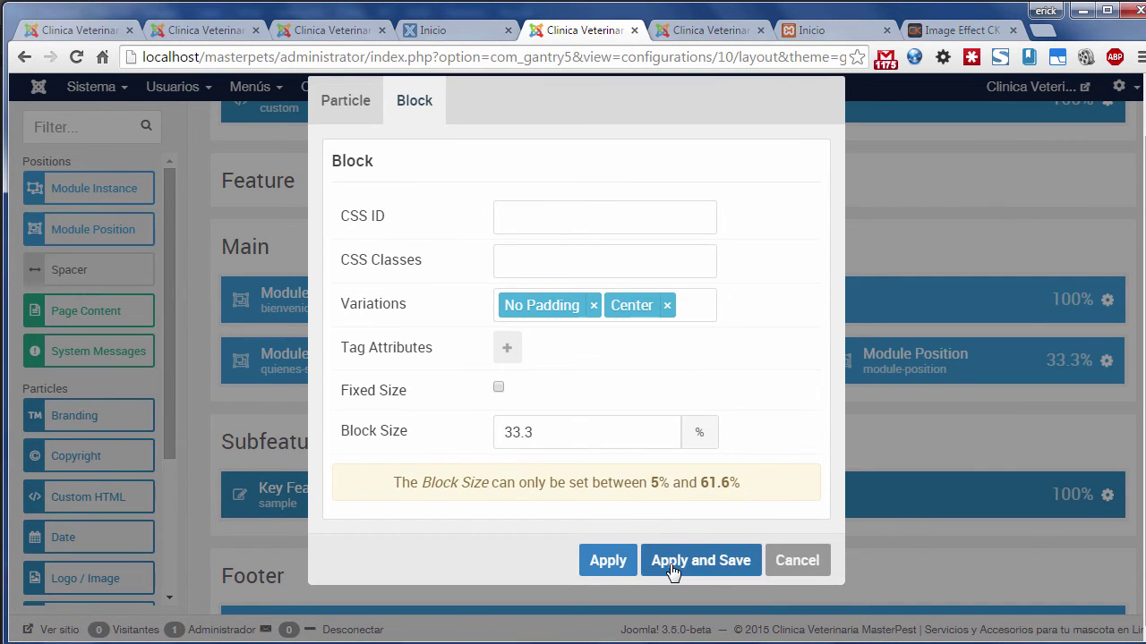
left_click(672, 566)
Step: Reload the home page and check the three image-effect boxes and the Key Features section below them
left_click(816, 40)
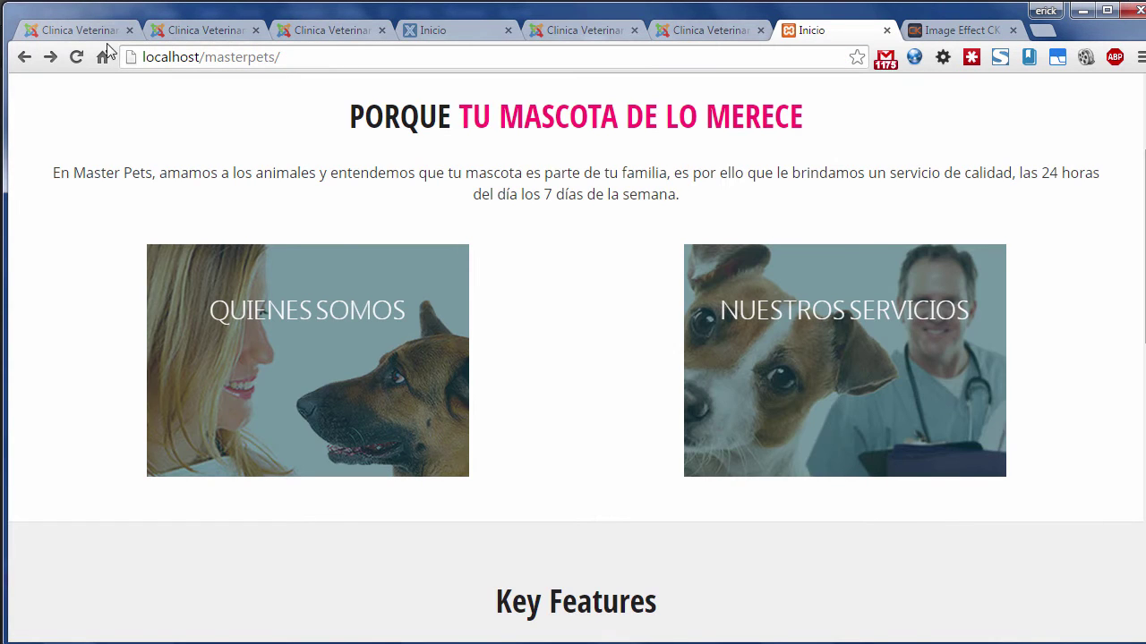
left_click(77, 56)
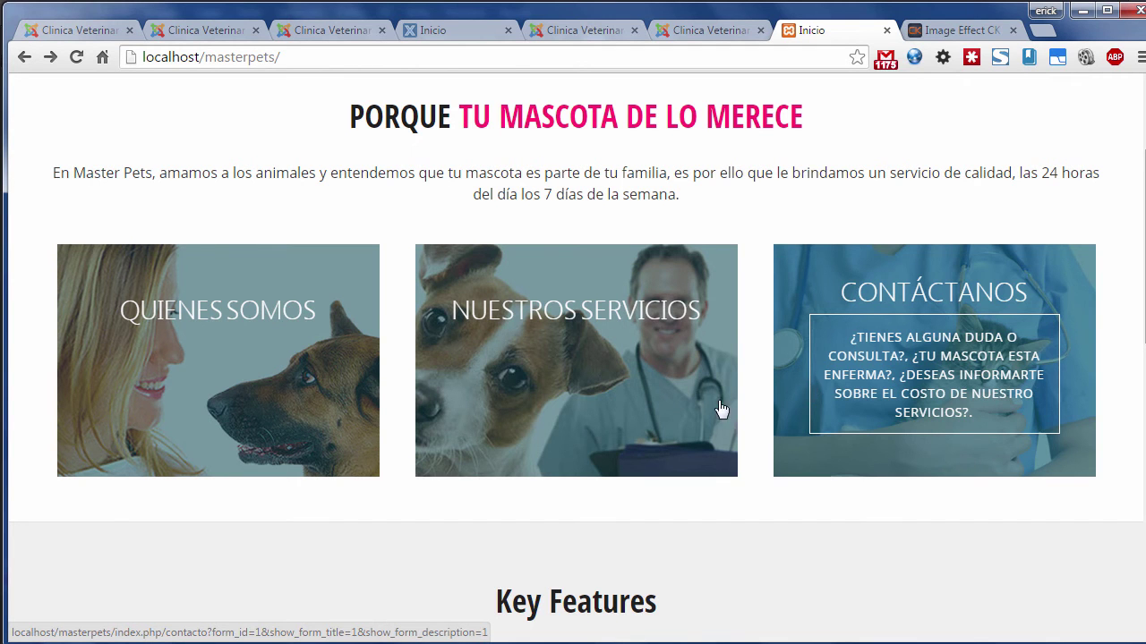
scroll(660, 409, "down", 1)
scroll(660, 409, "up", 1)
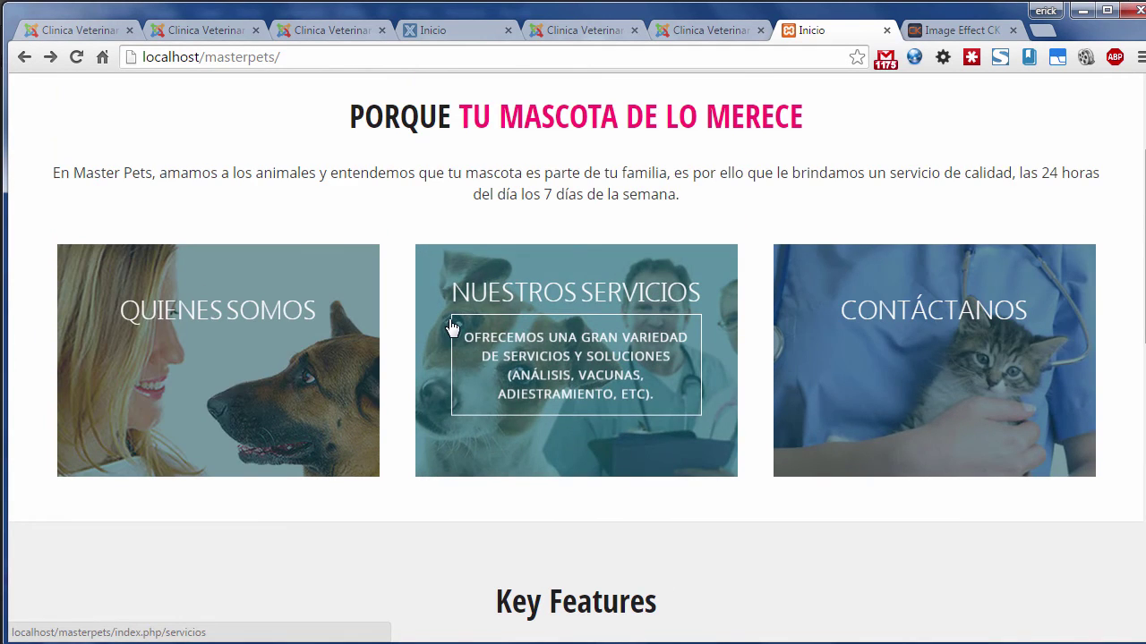
scroll(453, 329, "up", 2)
scroll(453, 326, "down", 6)
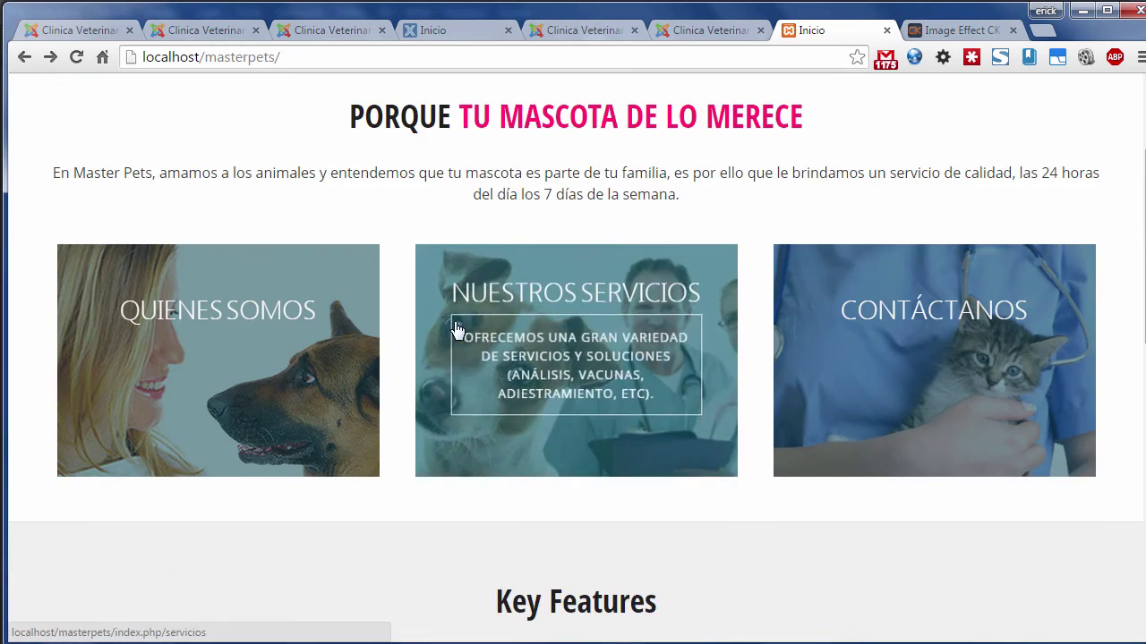
scroll(450, 313, "up", 1)
scroll(635, 337, "down", 2)
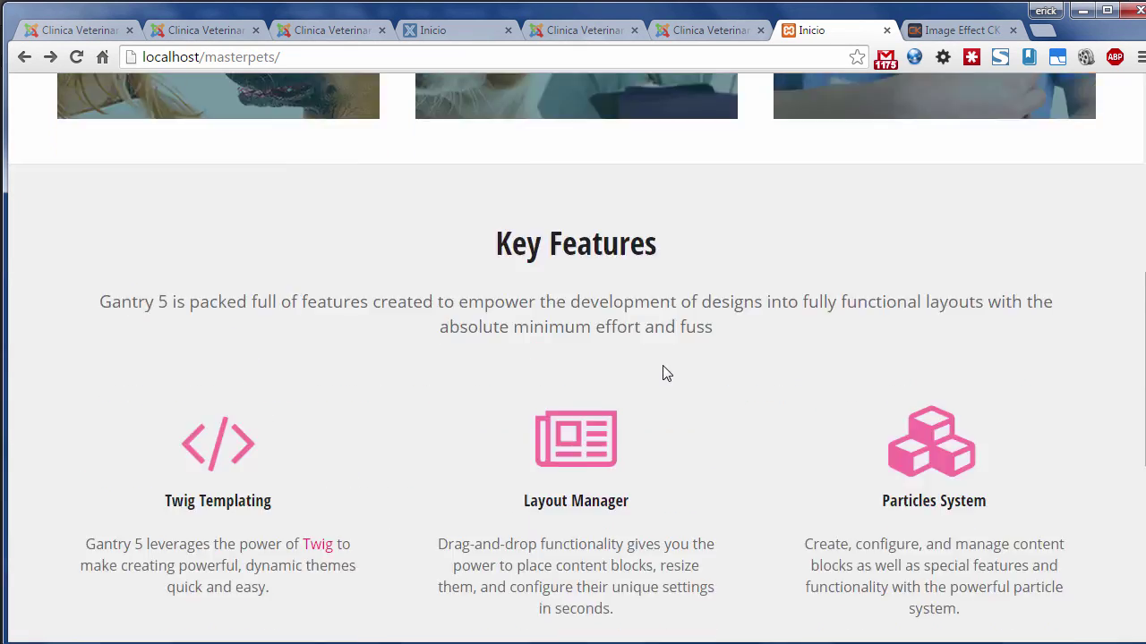
scroll(509, 407, "up", 3)
scroll(629, 386, "down", 2)
Step: Review the sections of the Gantry 5 Home layout, from Header and Navigation through Feature and Main to Subfeature
left_click(600, 31)
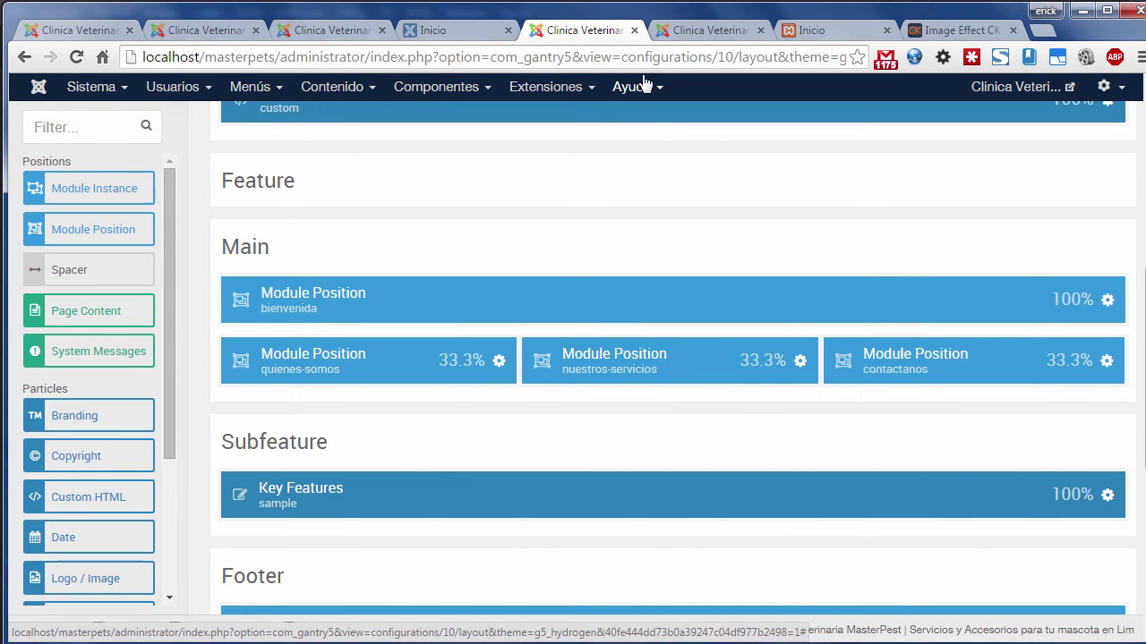
scroll(573, 206, "up", 3)
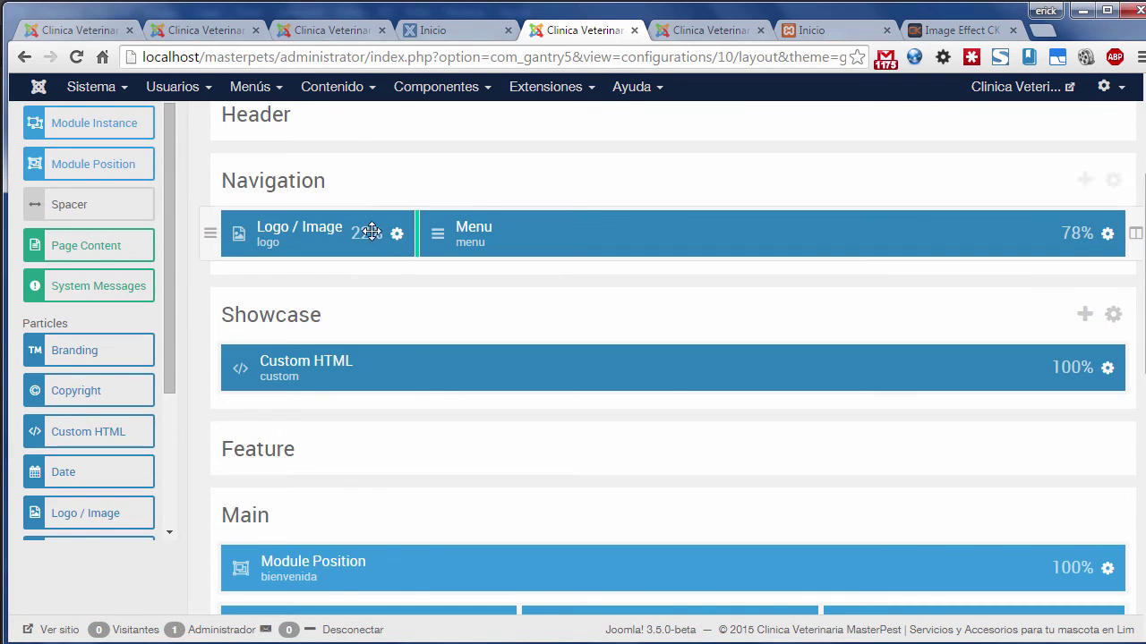
scroll(358, 234, "up", 2)
mouse_move(1056, 289)
scroll(994, 318, "down", 1)
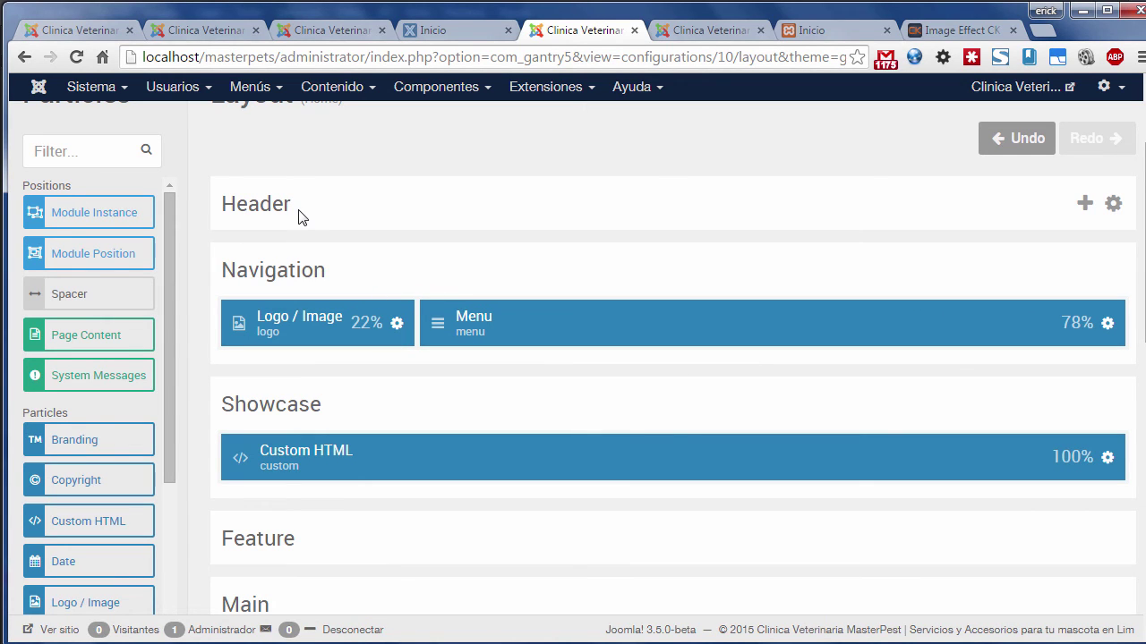
scroll(324, 238, "down", 3)
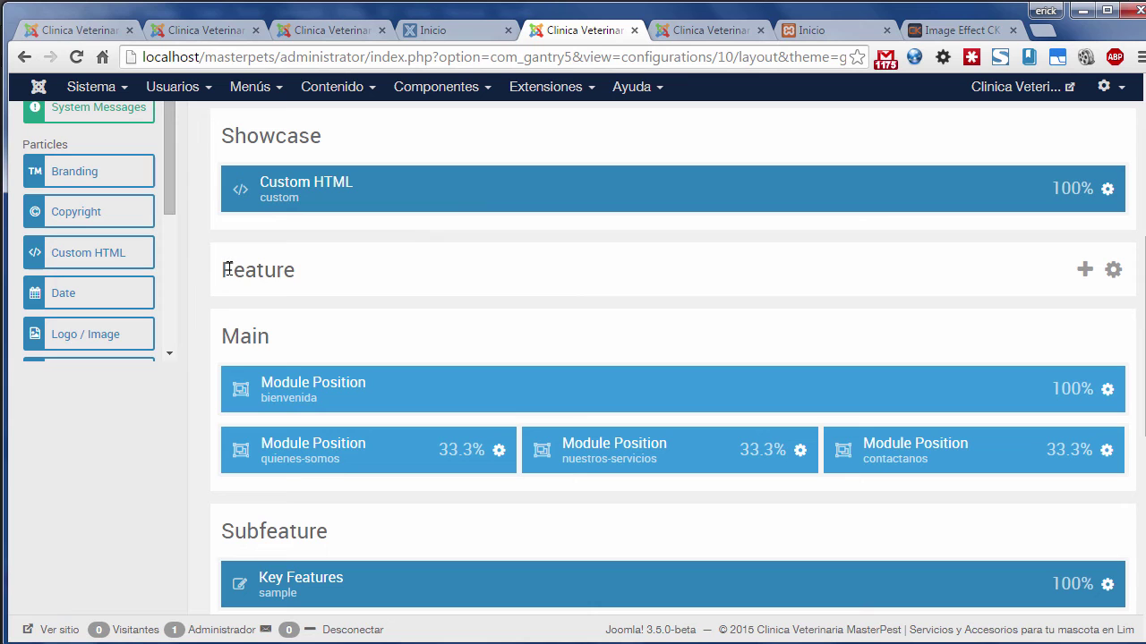
left_click_drag(225, 270, 288, 272)
left_click(316, 282)
scroll(313, 275, "down", 3)
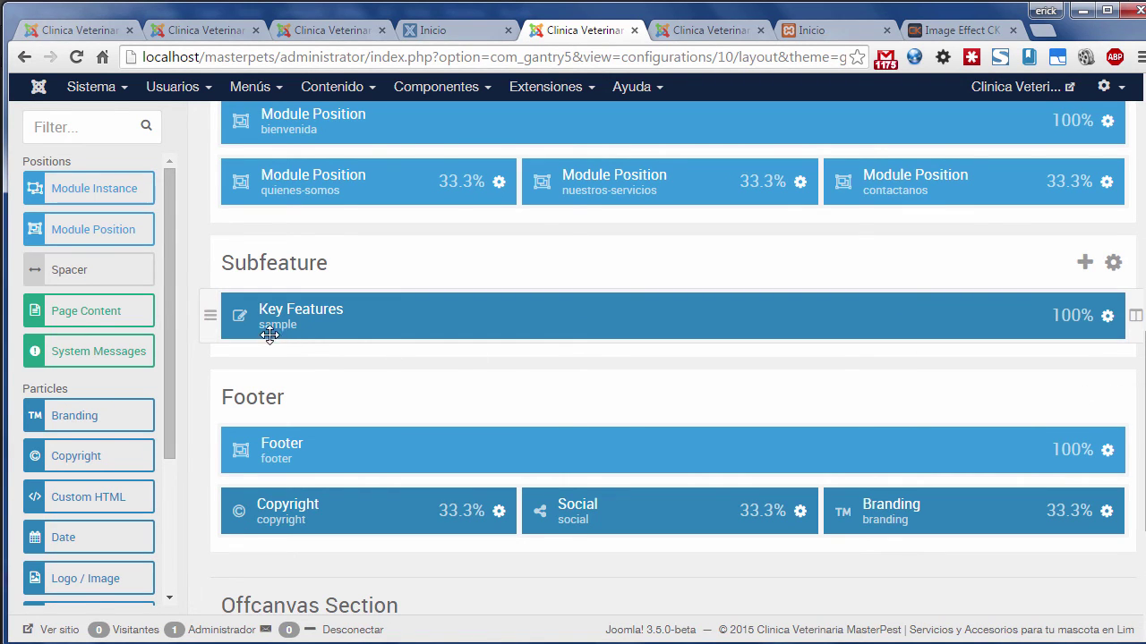
Step: Open the Key Features particle's settings and compare its headline, description and sample items with the home page
left_click(1107, 318)
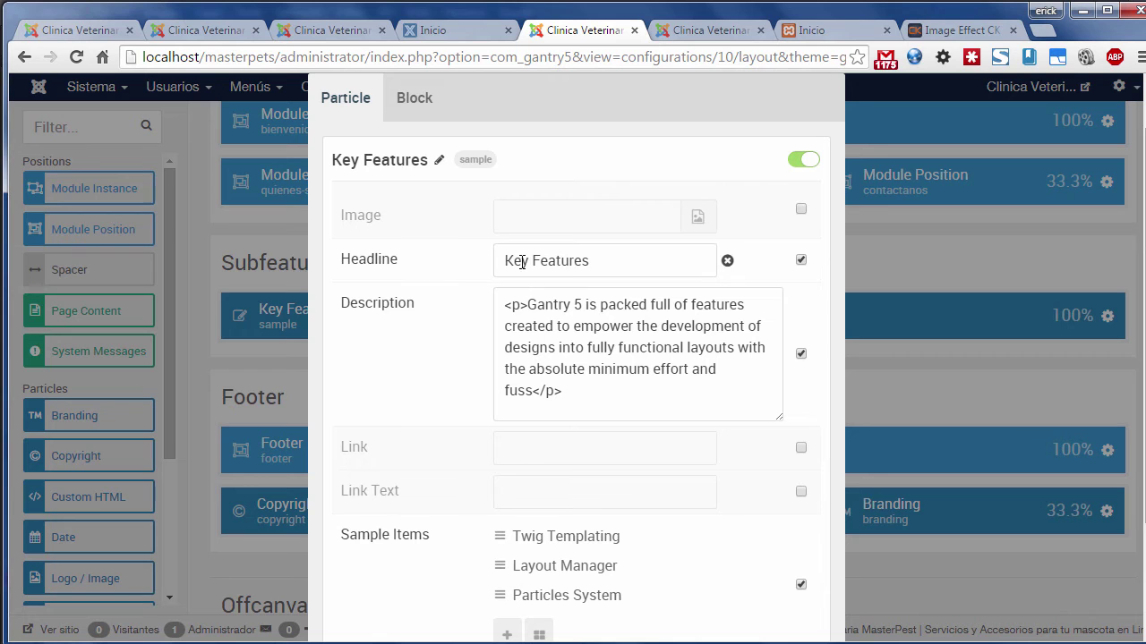
left_click(825, 29)
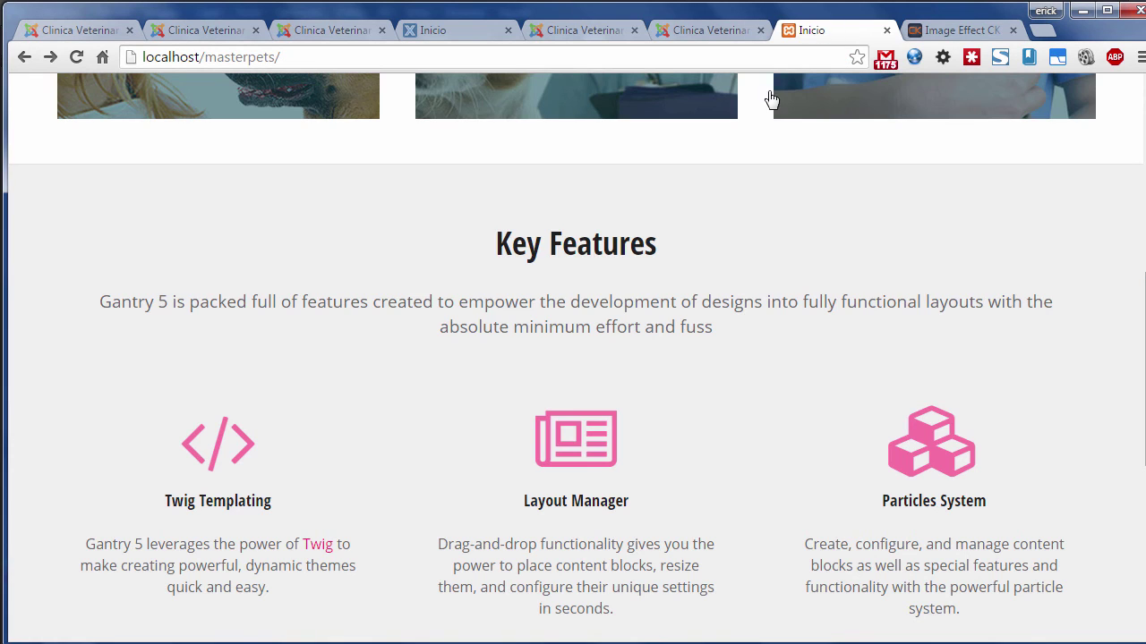
left_click_drag(490, 244, 933, 533)
left_click(672, 480)
left_click(698, 29)
left_click(579, 33)
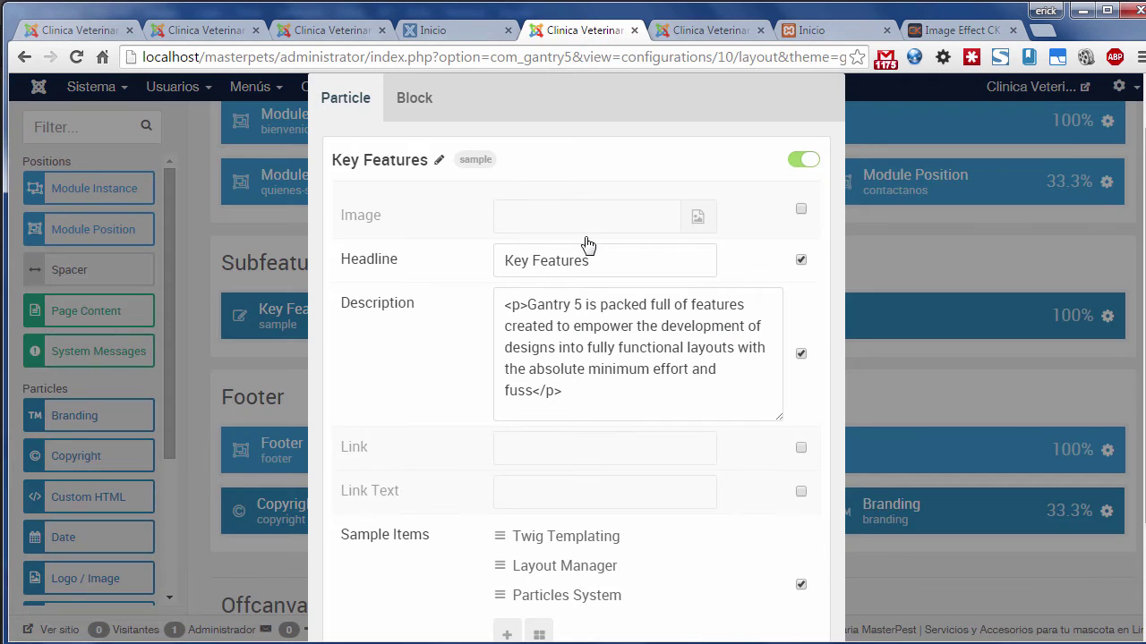
scroll(590, 260, "down", 1)
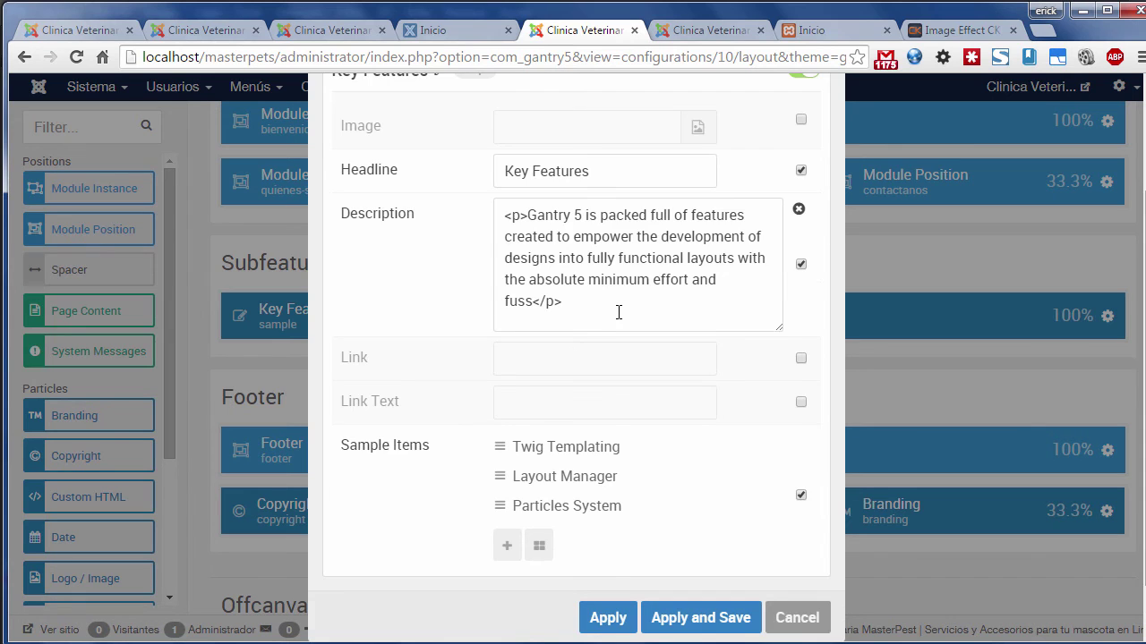
scroll(616, 309, "up", 1)
scroll(614, 307, "down", 2)
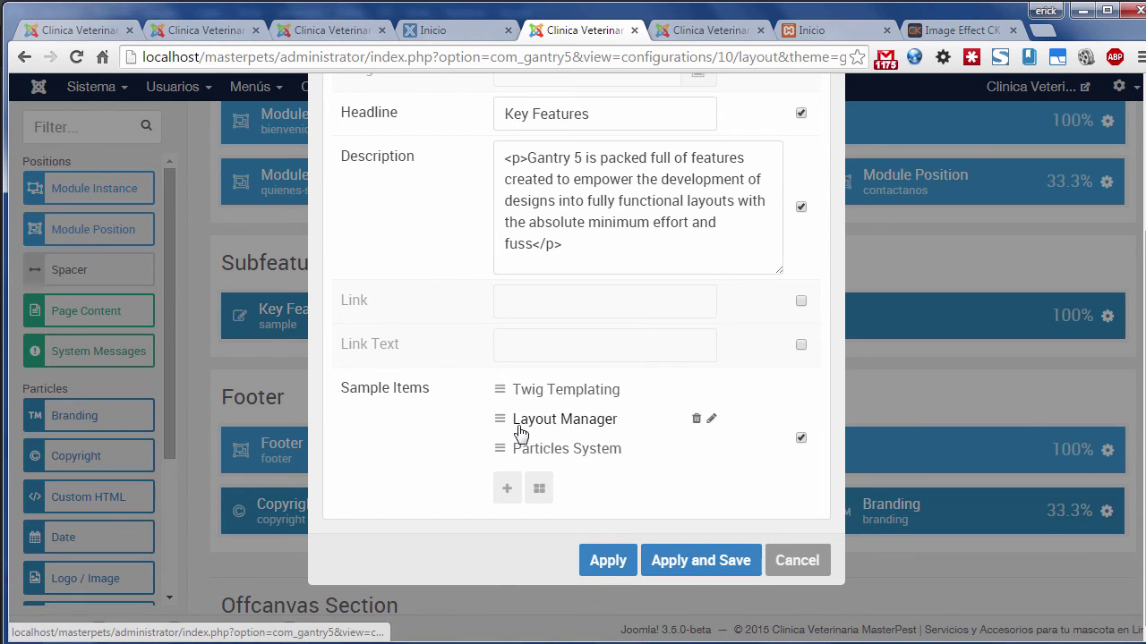
Step: Check the Key Features block on the home page against the particle's sample items, then close its settings without changes
left_click(798, 31)
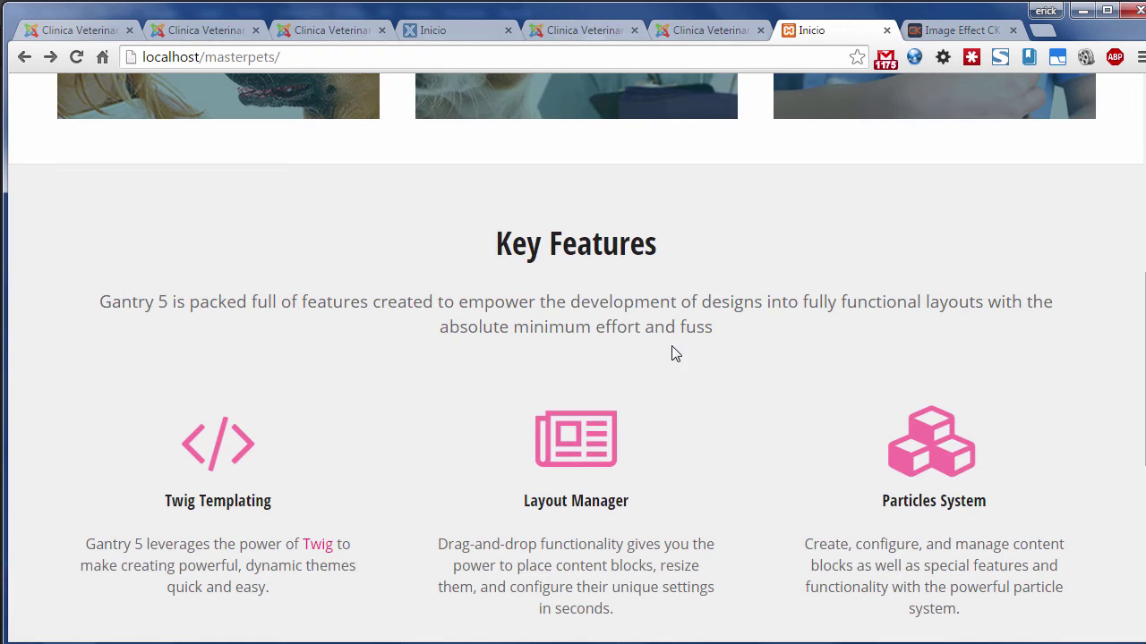
scroll(552, 460, "up", 2)
scroll(553, 461, "down", 3)
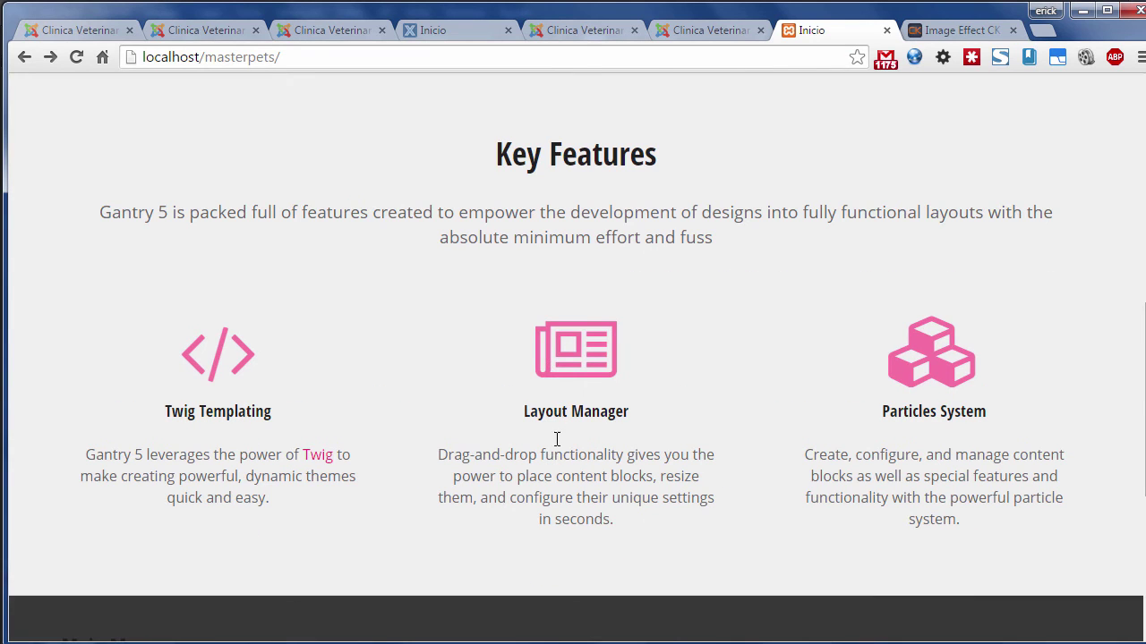
left_click(578, 30)
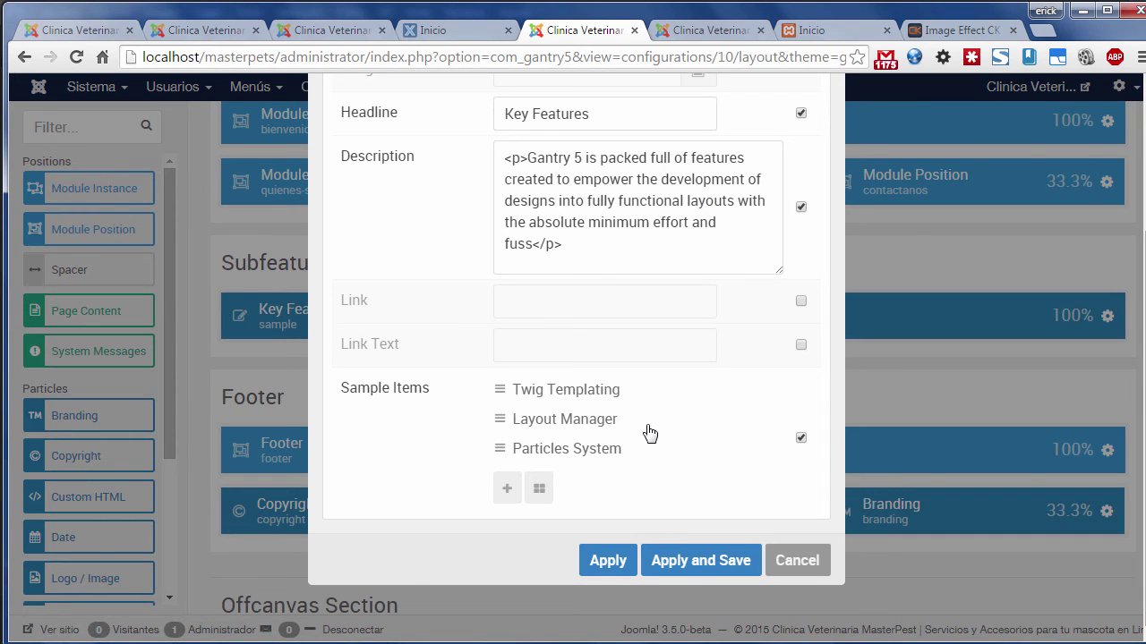
scroll(647, 437, "up", 2)
scroll(732, 511, "down", 2)
left_click(799, 571)
Step: Remove the Key Features particle from the layout's Subfeature section
scroll(540, 428, "up", 2)
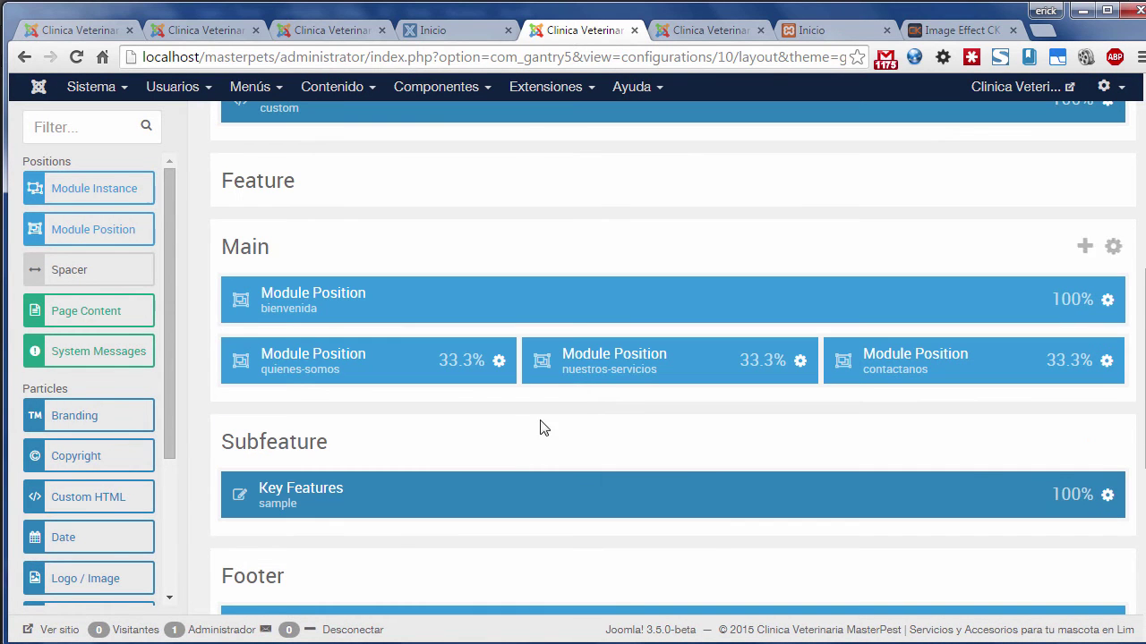
left_click_drag(525, 489, 574, 118)
scroll(686, 313, "down", 2)
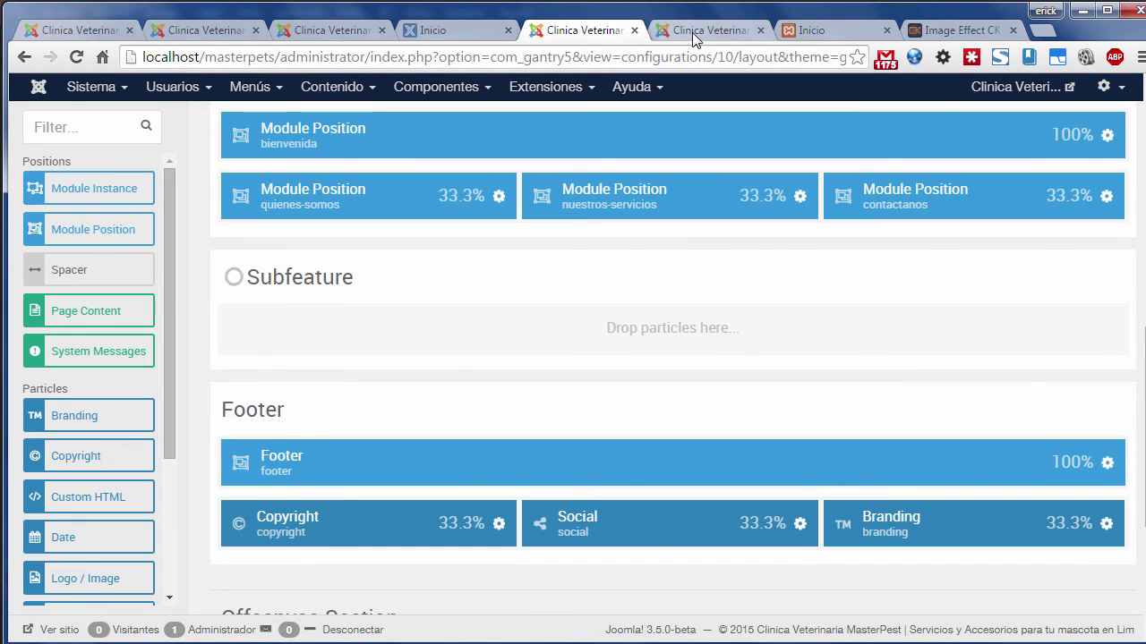
Step: Compare the home page footer with the layout's Footer module position, checking its key setting and closing it without changes
left_click(819, 31)
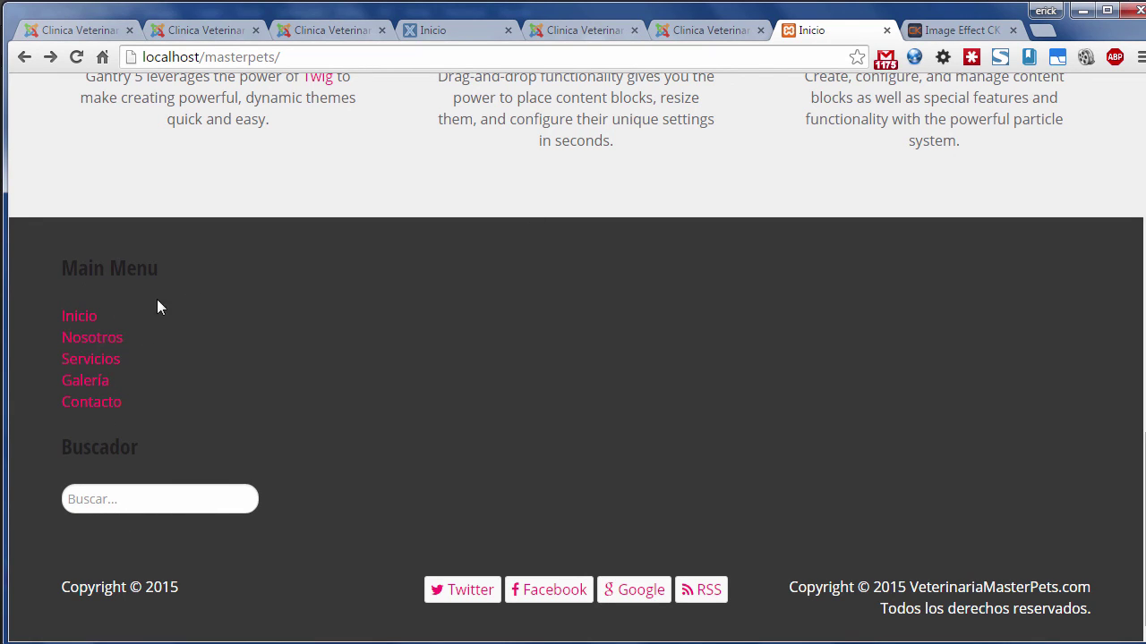
left_click(569, 34)
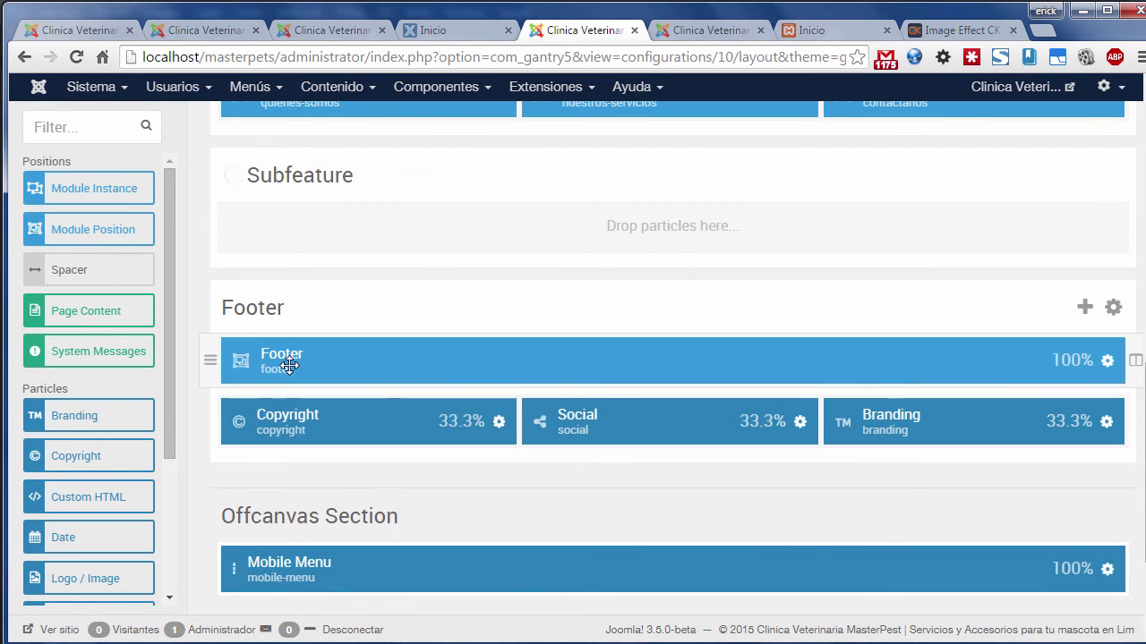
left_click(1107, 362)
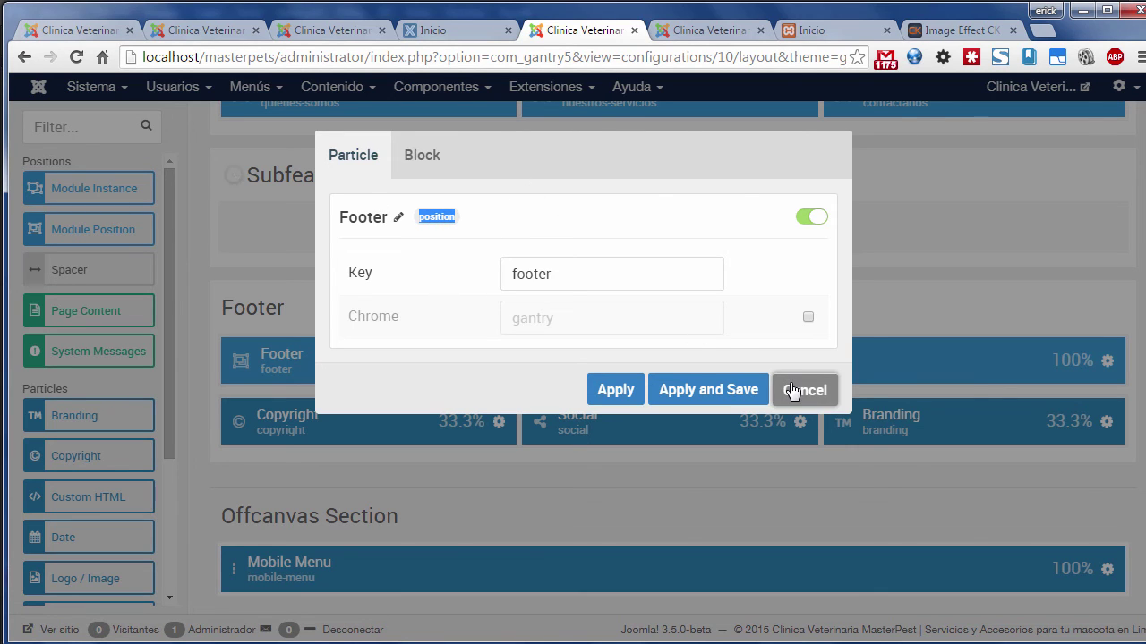
left_click_drag(555, 277, 513, 273)
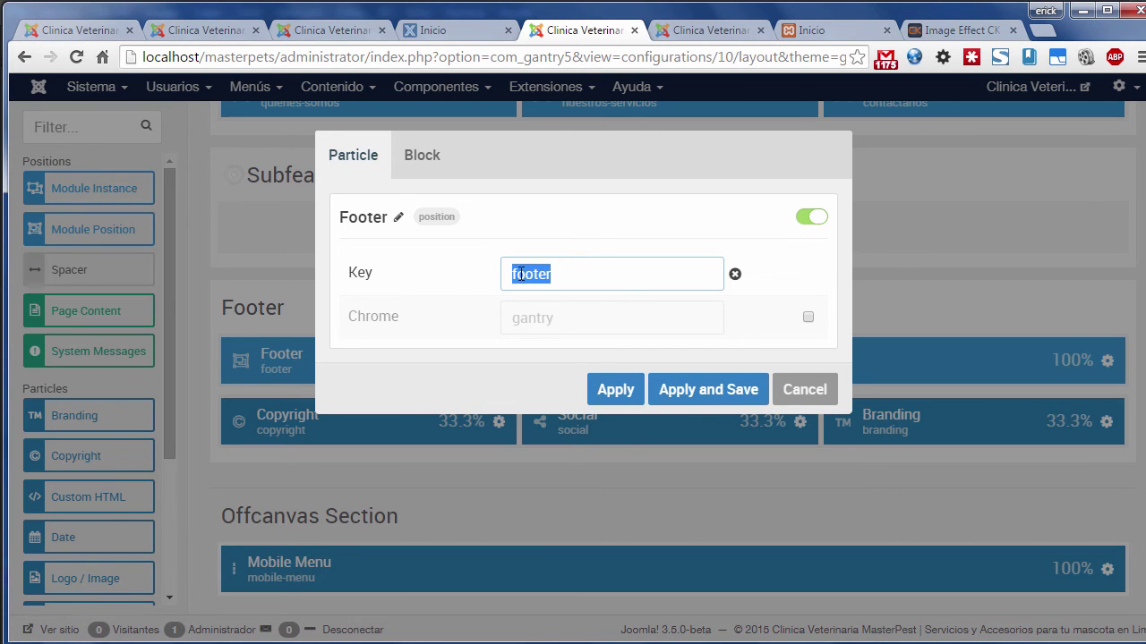
left_click(524, 274)
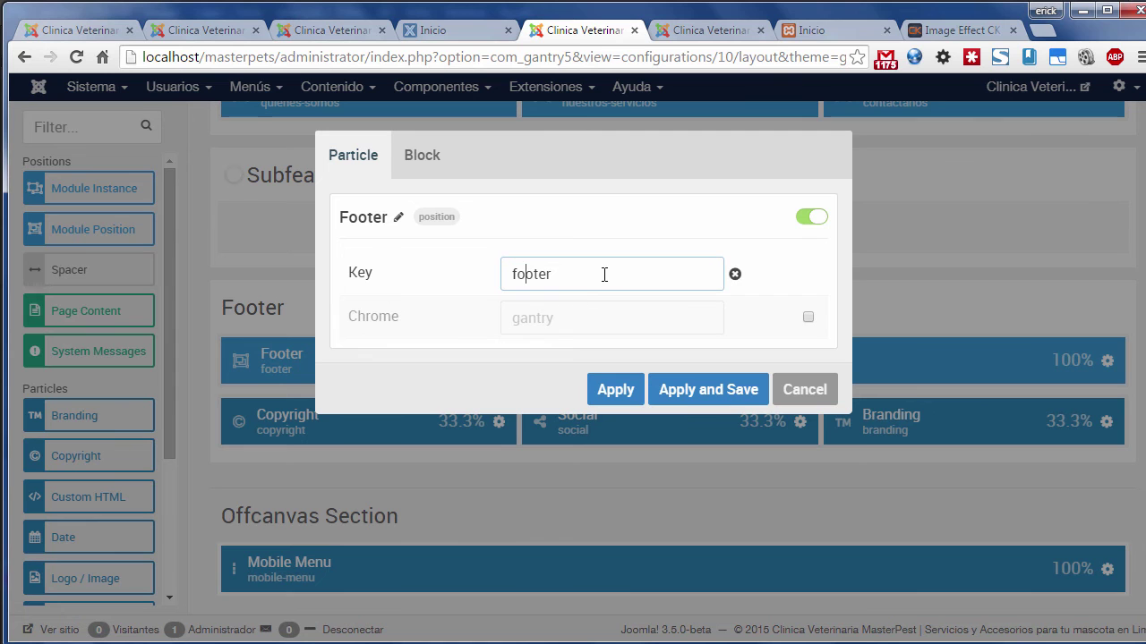
left_click(800, 388)
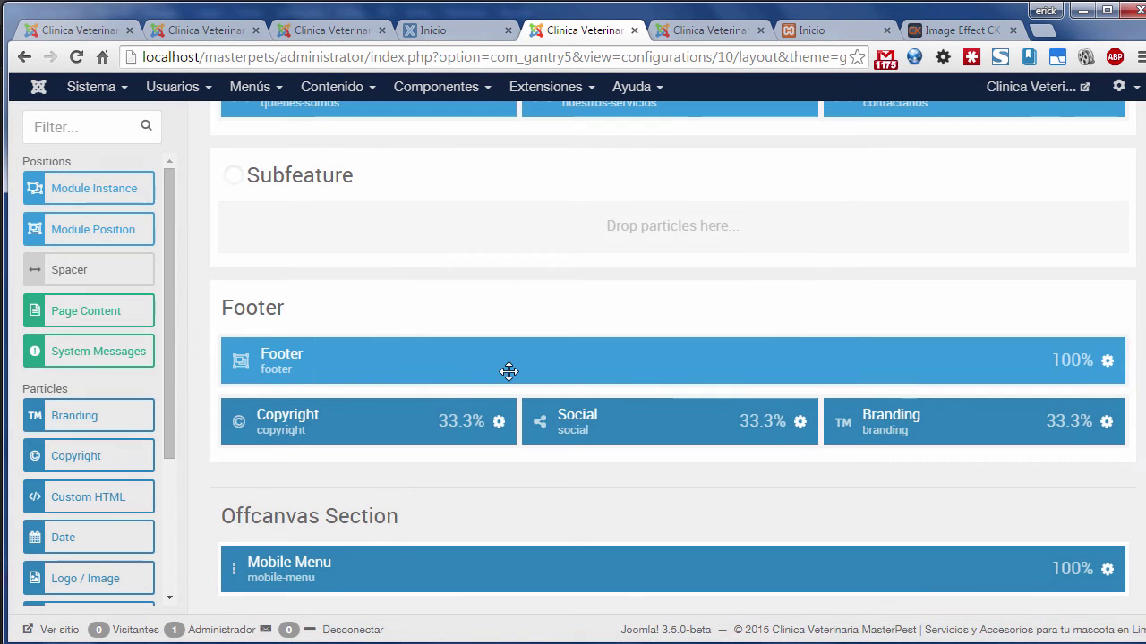
Step: Remove the Footer module position from the layout's Footer section, save the layout and reload the home page
left_click_drag(507, 366, 570, 145)
scroll(742, 194, "up", 8)
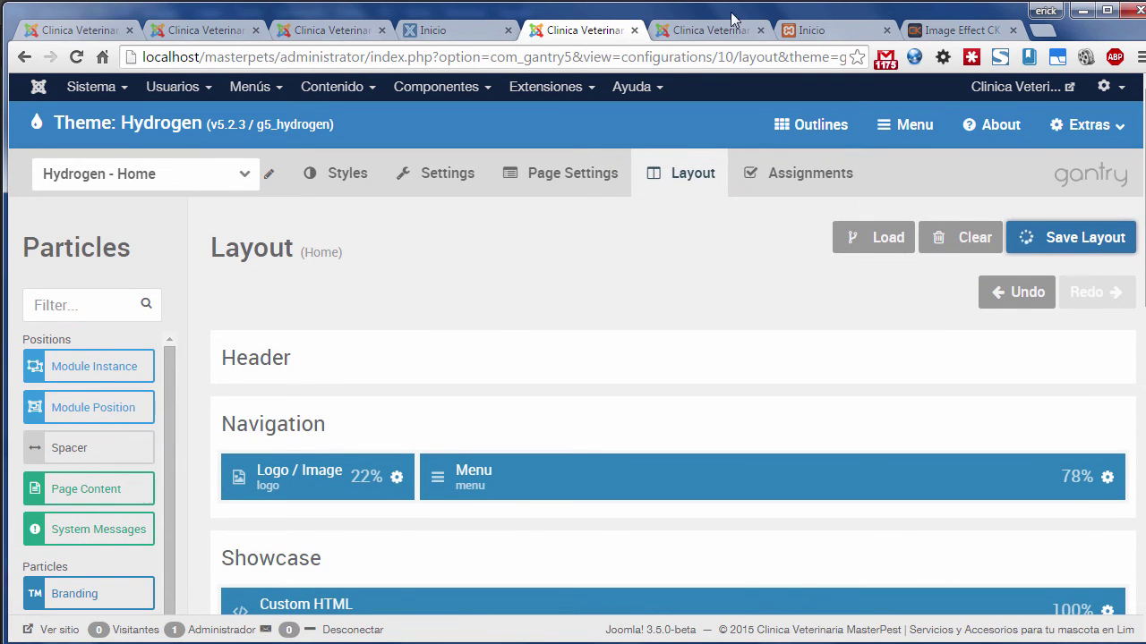
left_click(823, 30)
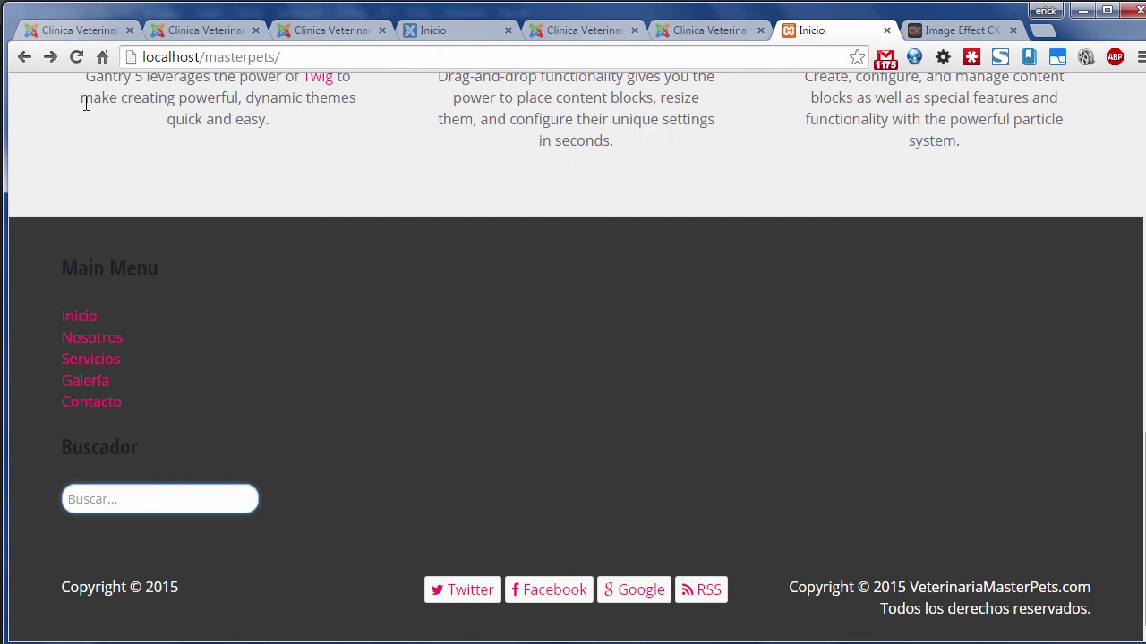
left_click(77, 57)
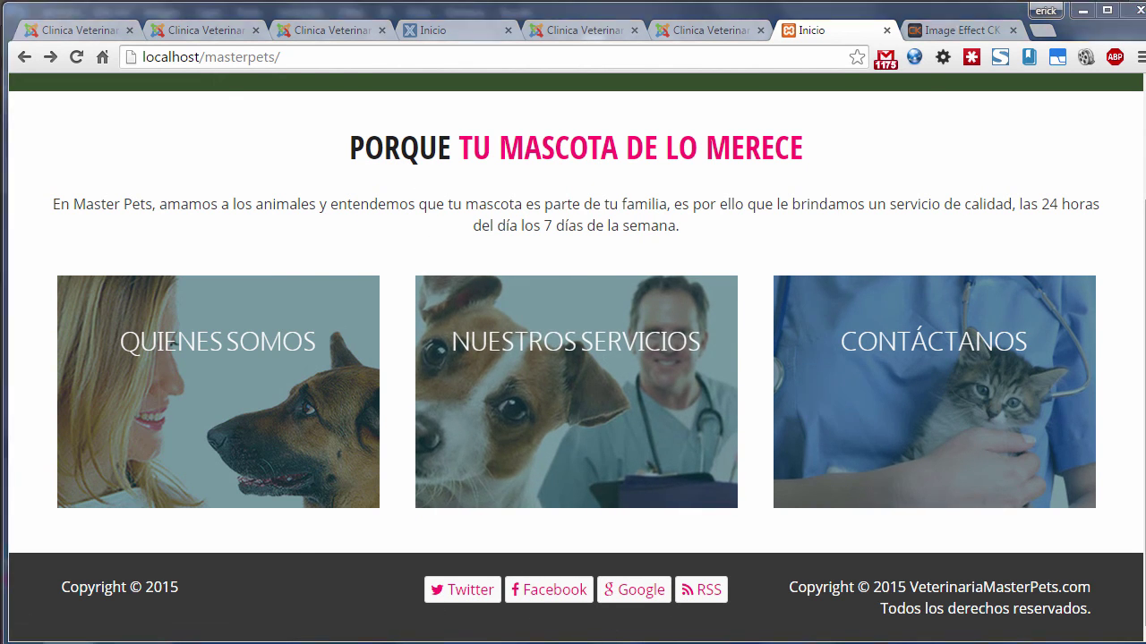
Step: Switch to Photoshop to examine the footer in the Pagina-Inicial.psd design, and return to the home page in the browser
left_click(609, 640)
scroll(596, 541, "down", 2)
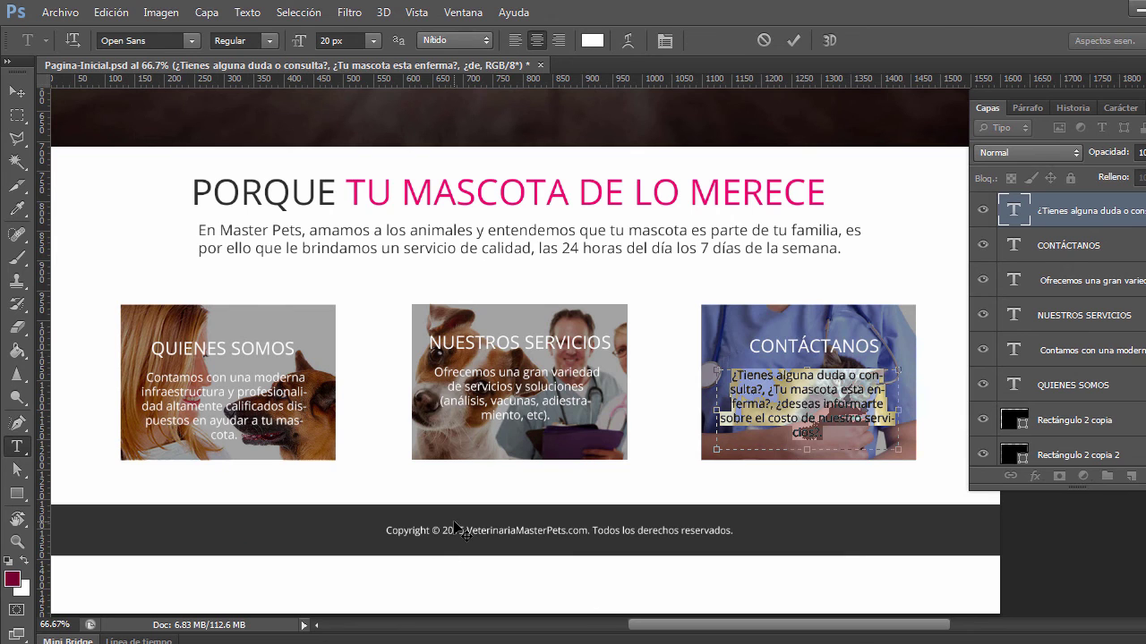
key("alt+Tab")
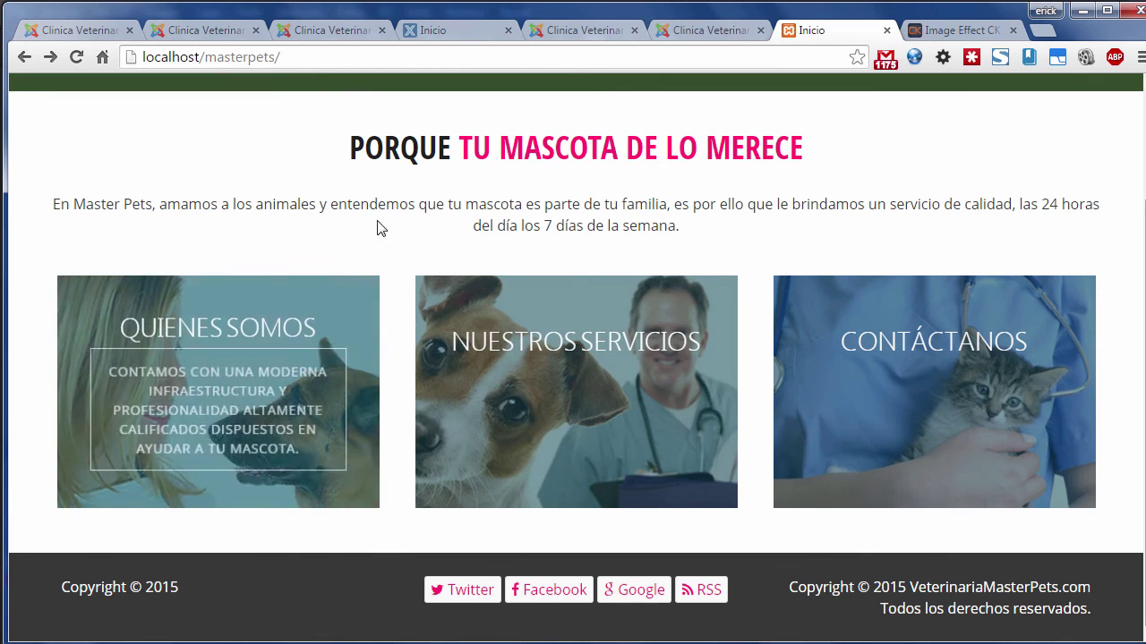
Step: Browse the Home outline's styles, particle settings and list of available outlines to find where the footer's branding content is defined
left_click(573, 30)
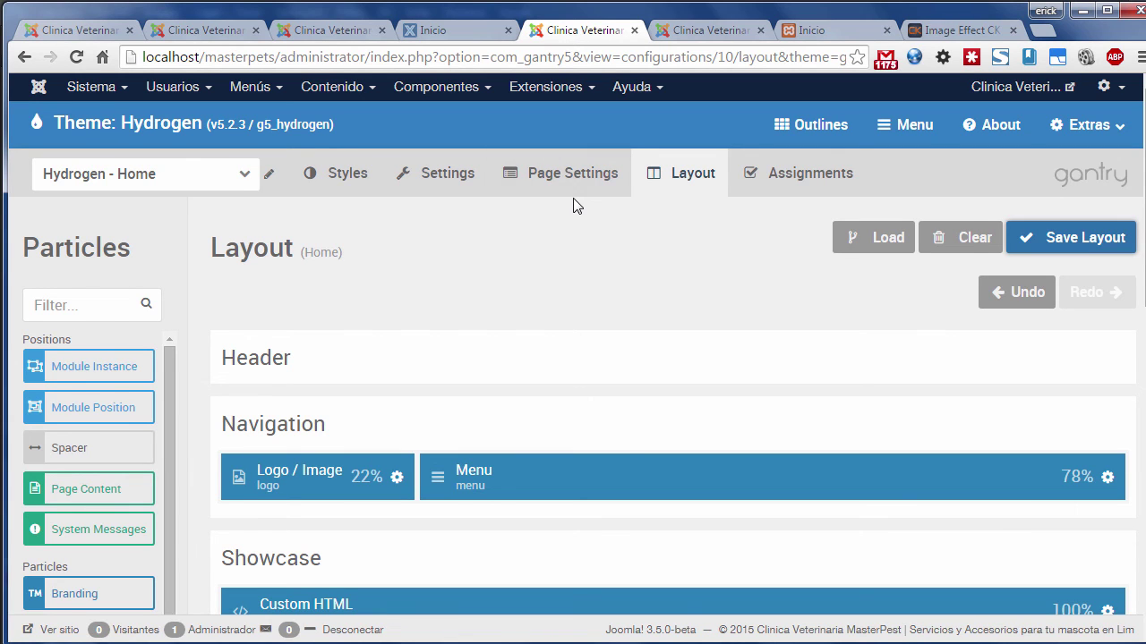
scroll(573, 198, "down", 1)
scroll(573, 198, "down", 2)
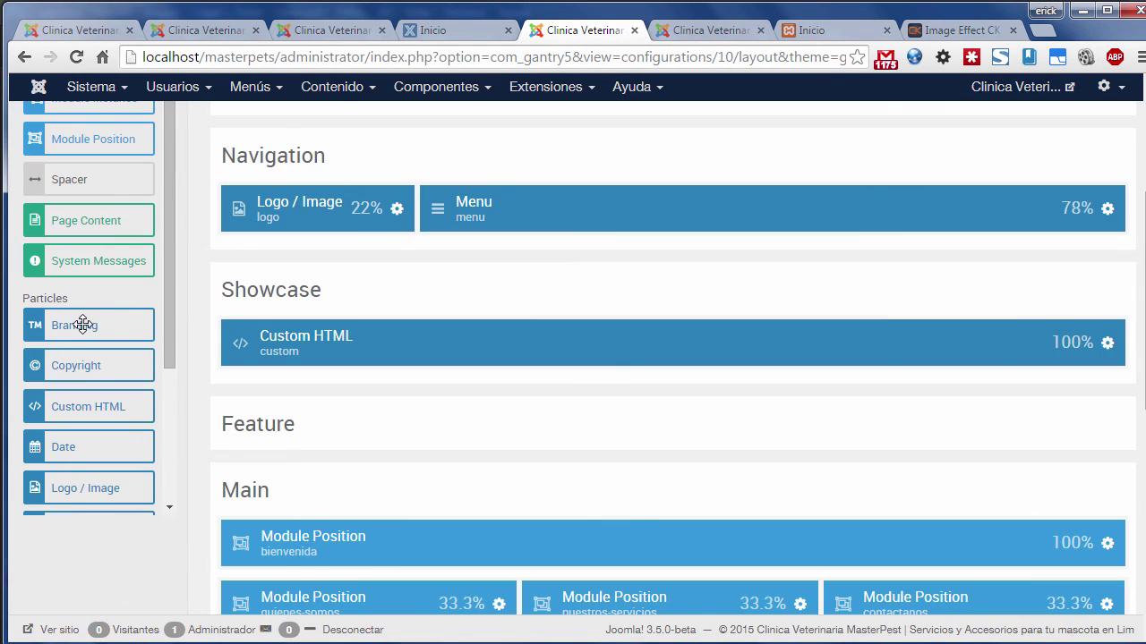
scroll(251, 325, "up", 3)
left_click(336, 173)
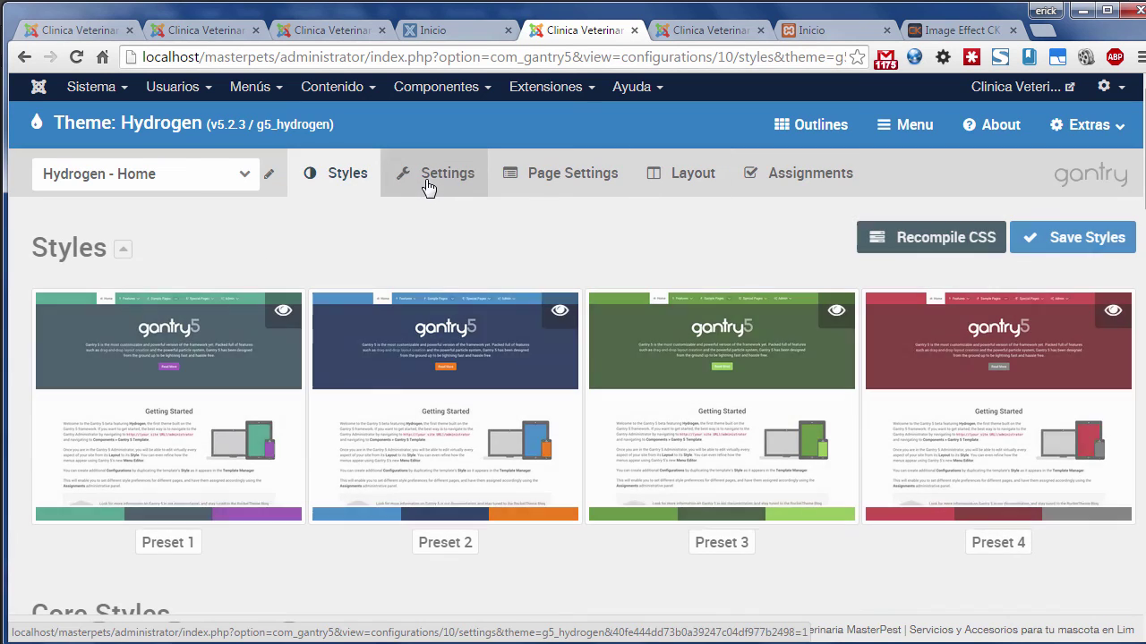
left_click(428, 175)
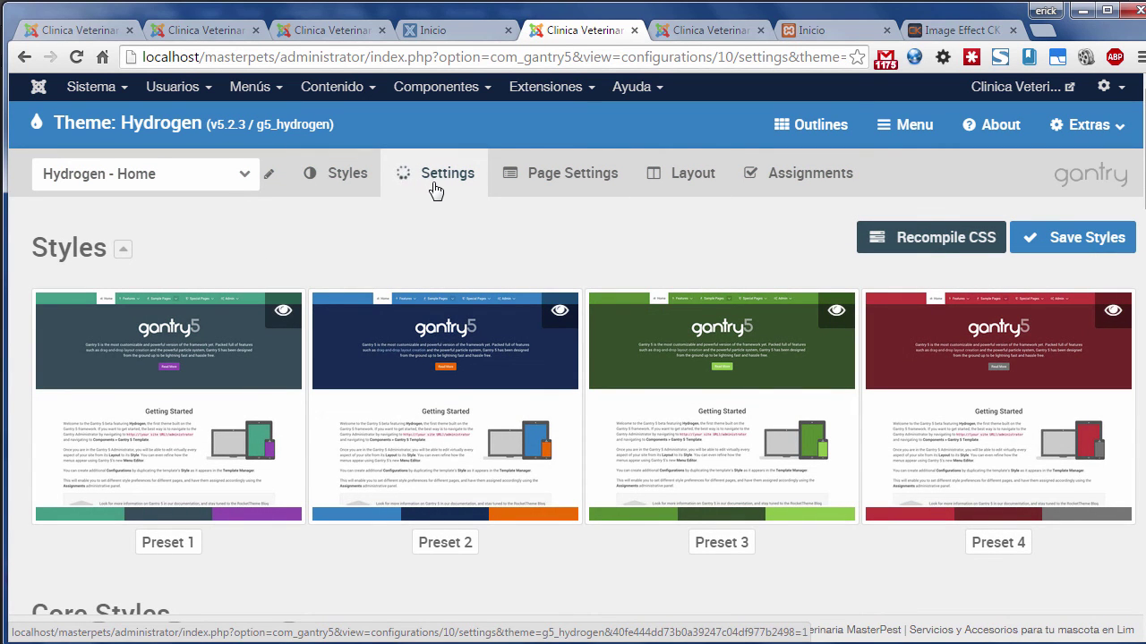
scroll(452, 215, "down", 1)
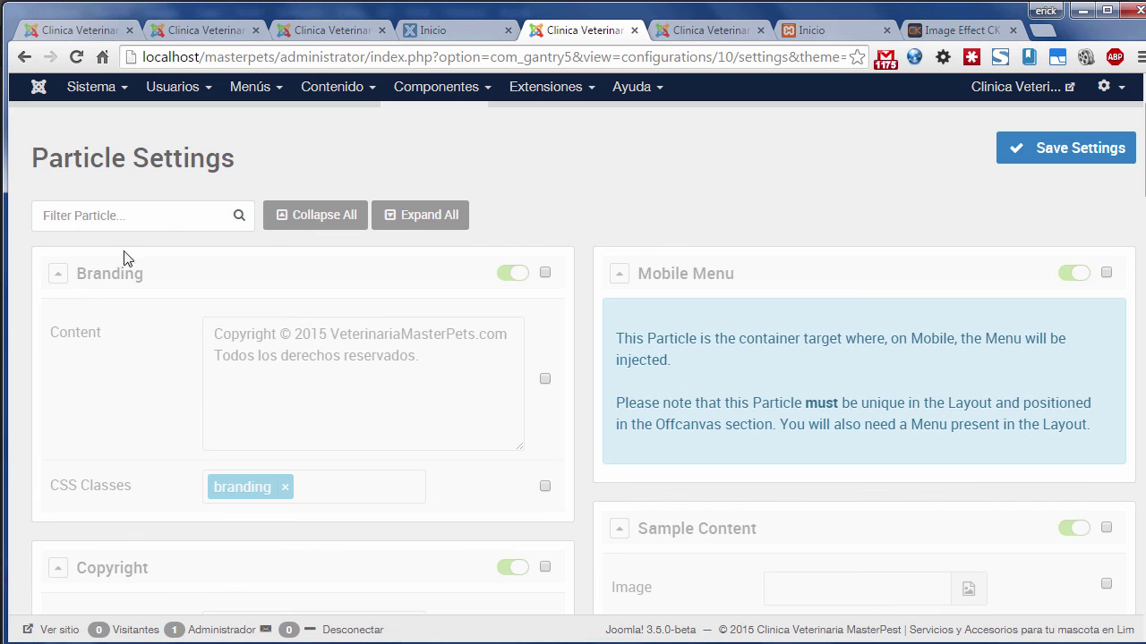
scroll(505, 315, "up", 1)
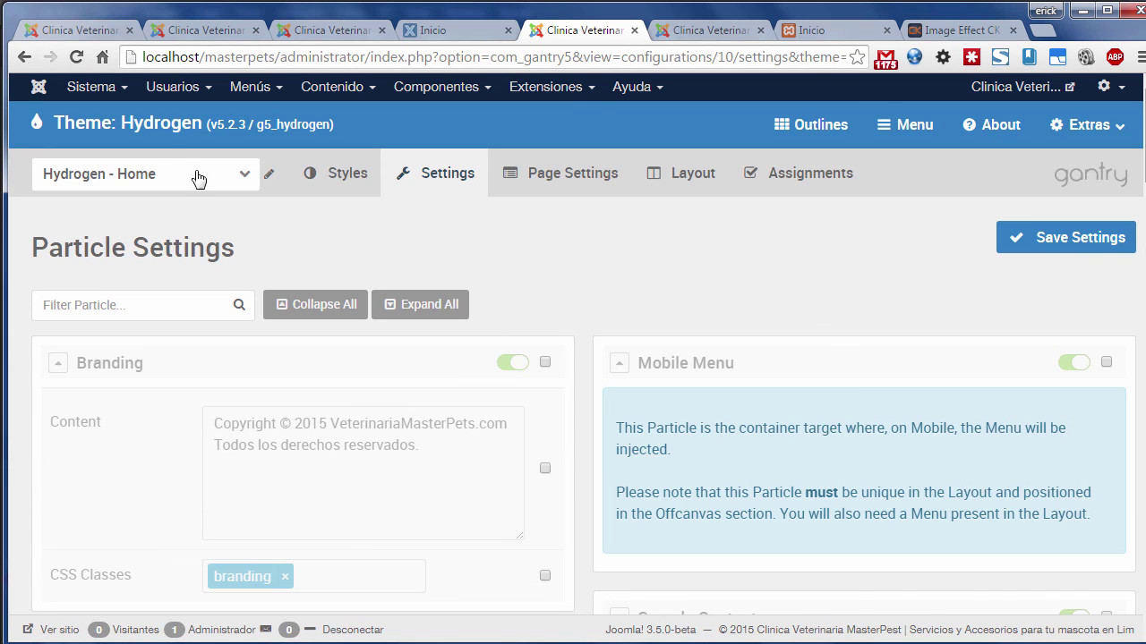
left_click(165, 174)
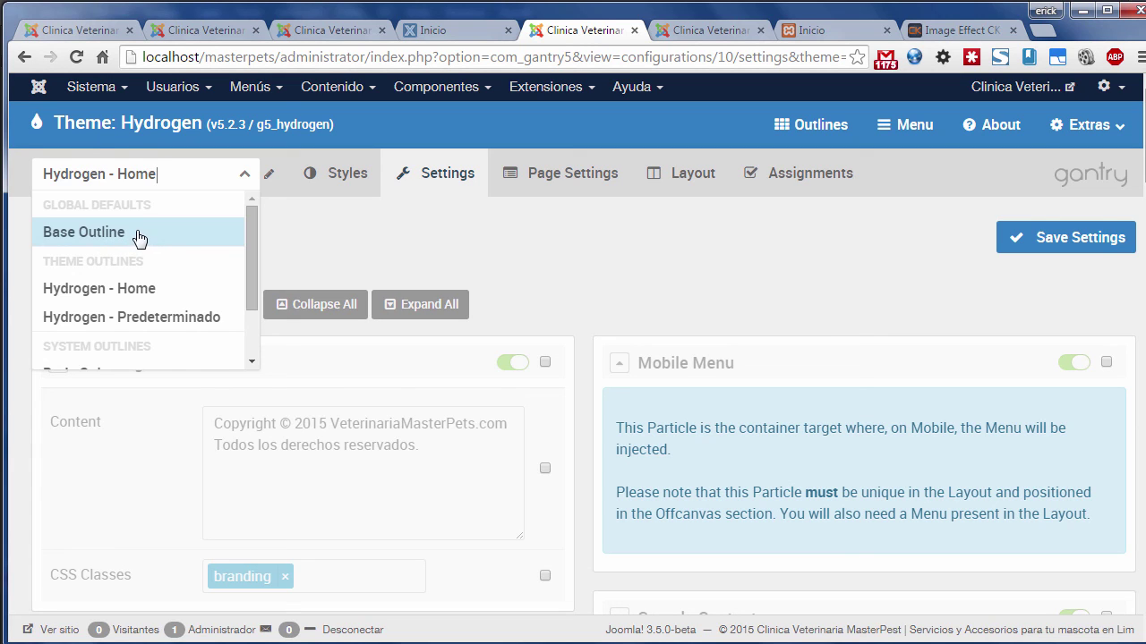
left_click(315, 229)
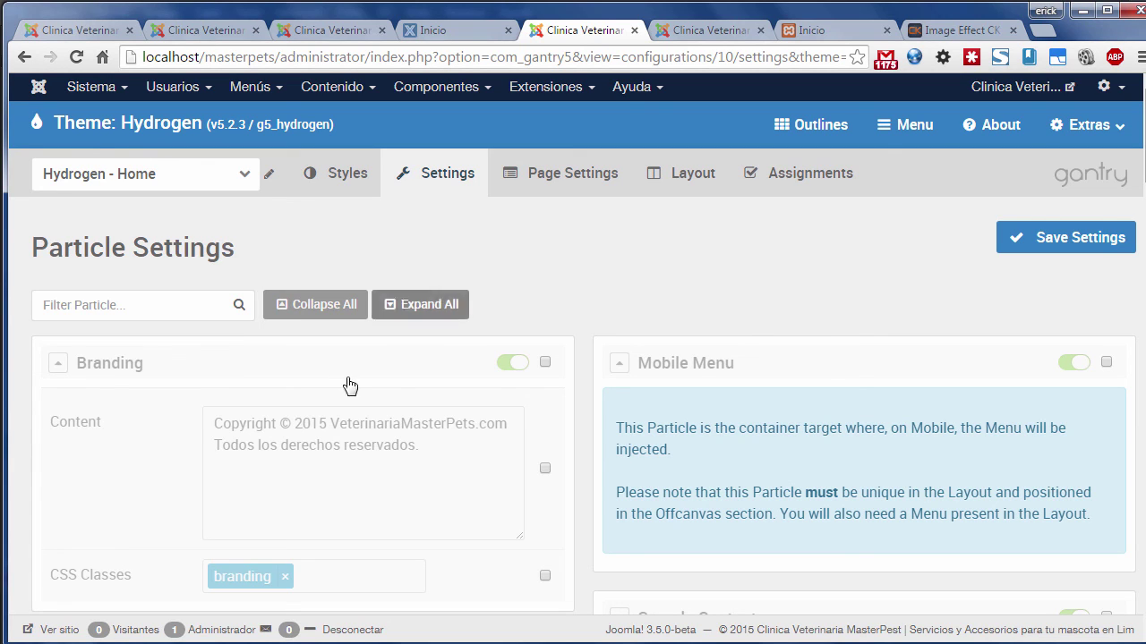
Step: Remove the Social and Copyright particles from the Home layout's Footer section, keeping only Branding
left_click(692, 181)
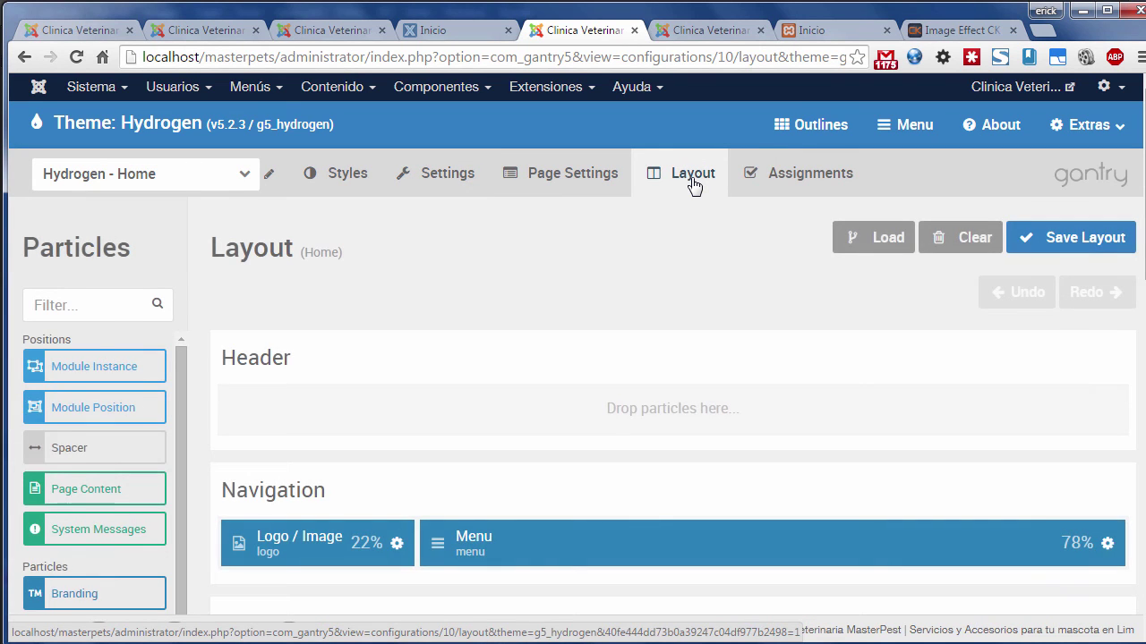
scroll(707, 218, "down", 13)
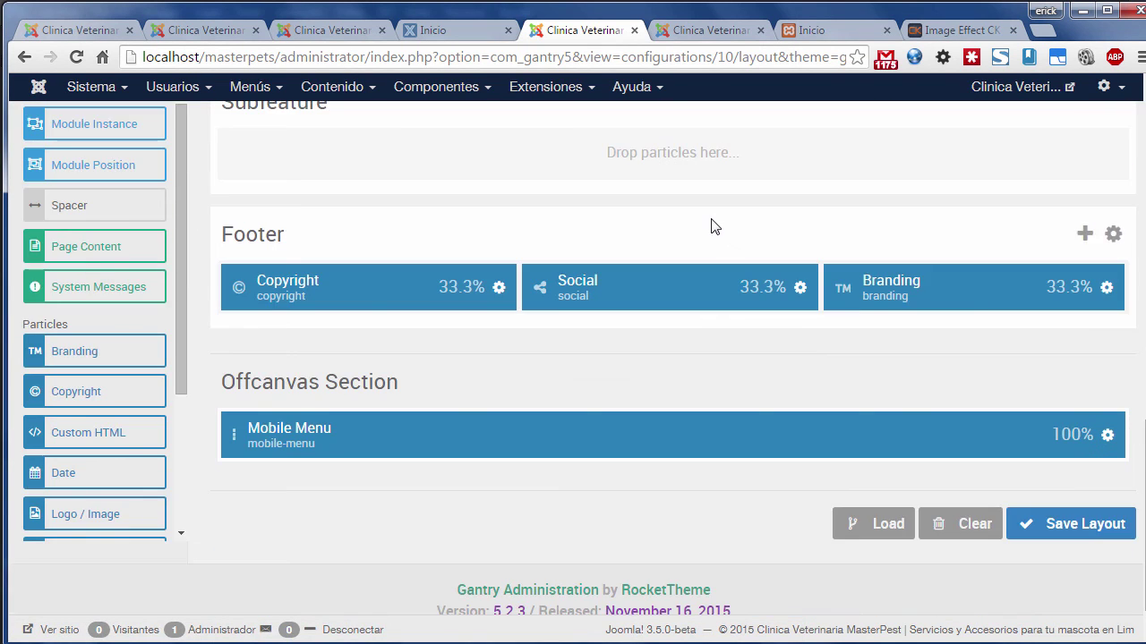
scroll(680, 246, "up", 1)
left_click_drag(724, 381, 575, 111)
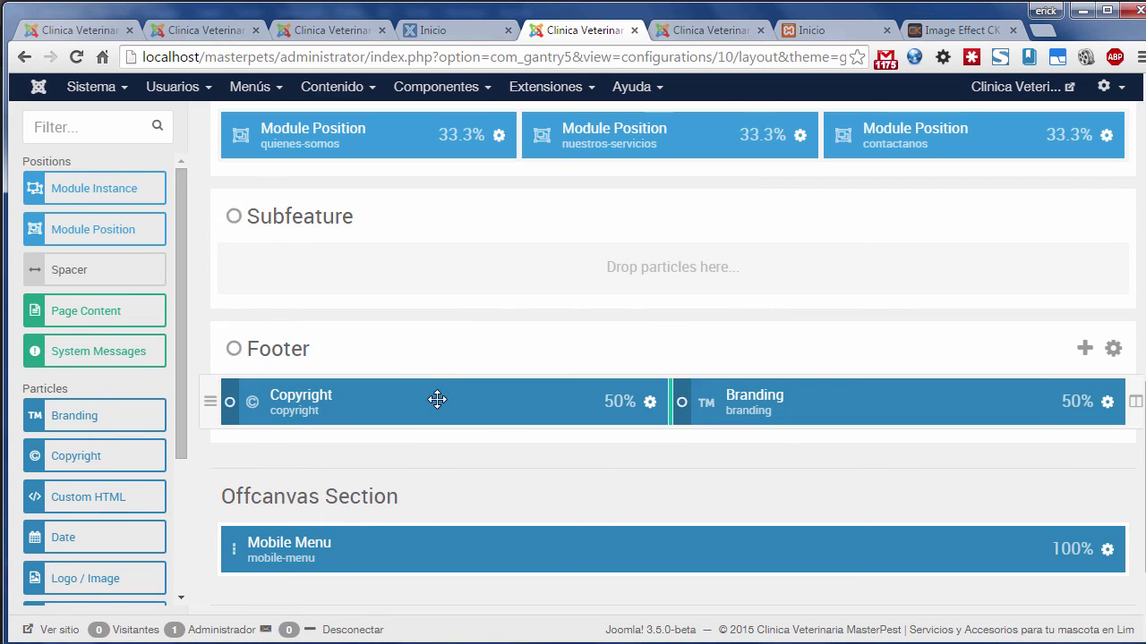
left_click_drag(447, 394, 574, 111)
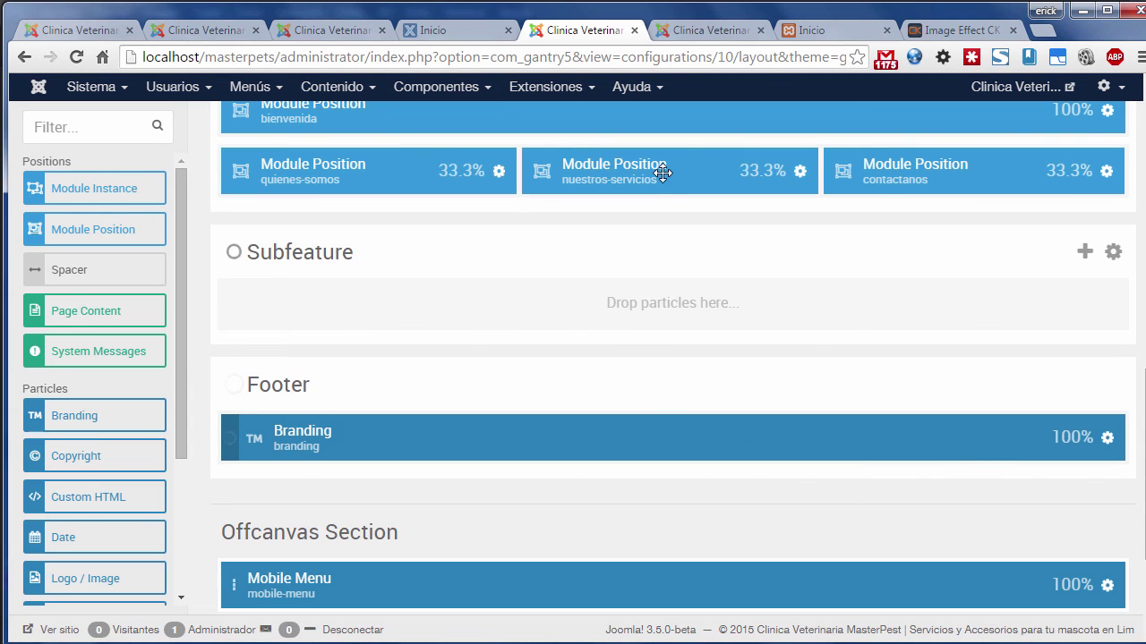
Step: Replace the Branding particle's Align Right block variation with Center, and apply and save the layout
left_click(1108, 438)
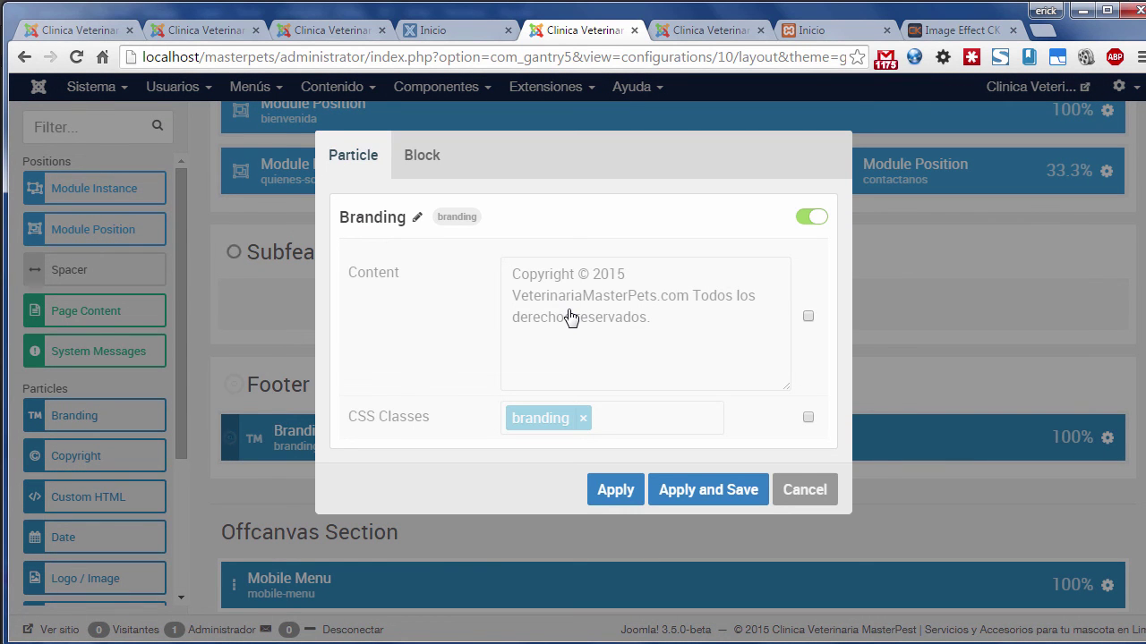
left_click(419, 161)
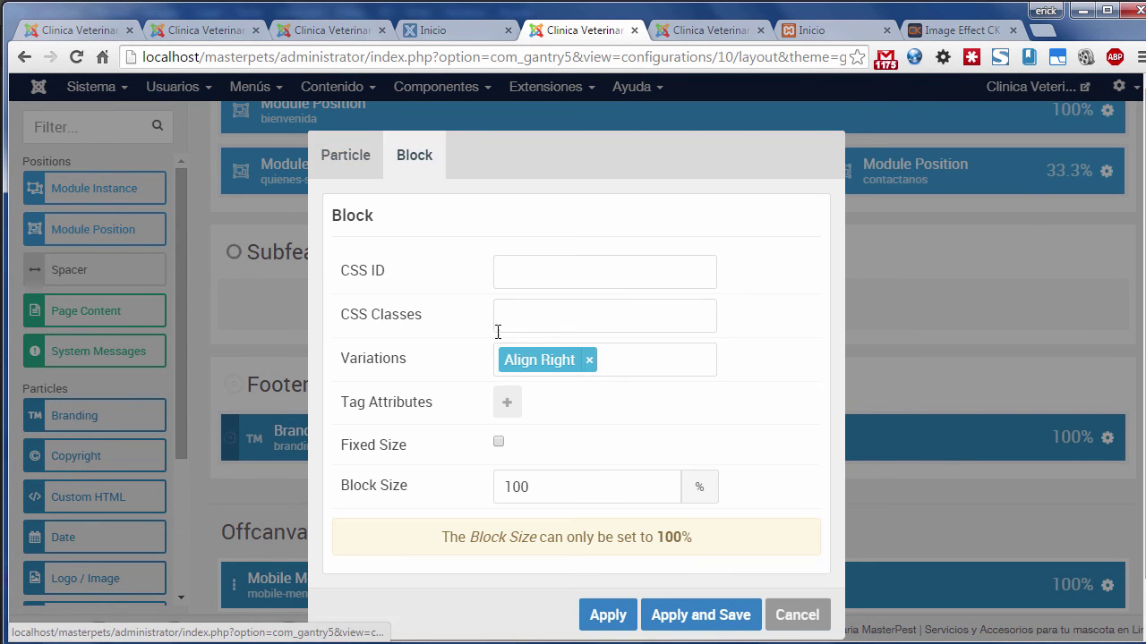
left_click(591, 361)
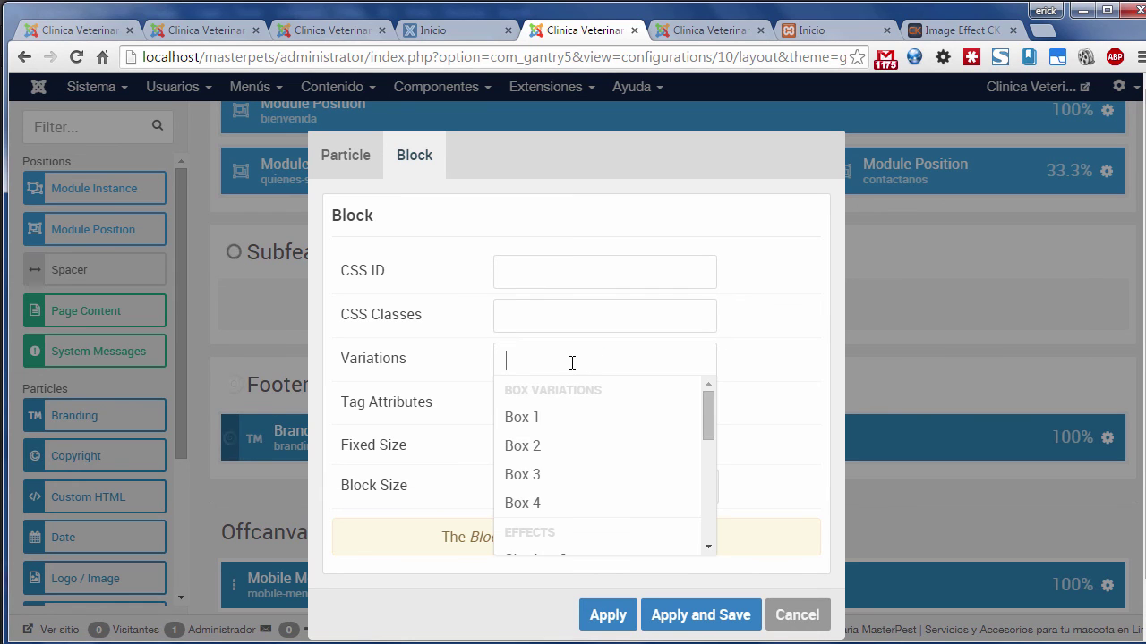
left_click(529, 360)
left_click(530, 360)
type("c")
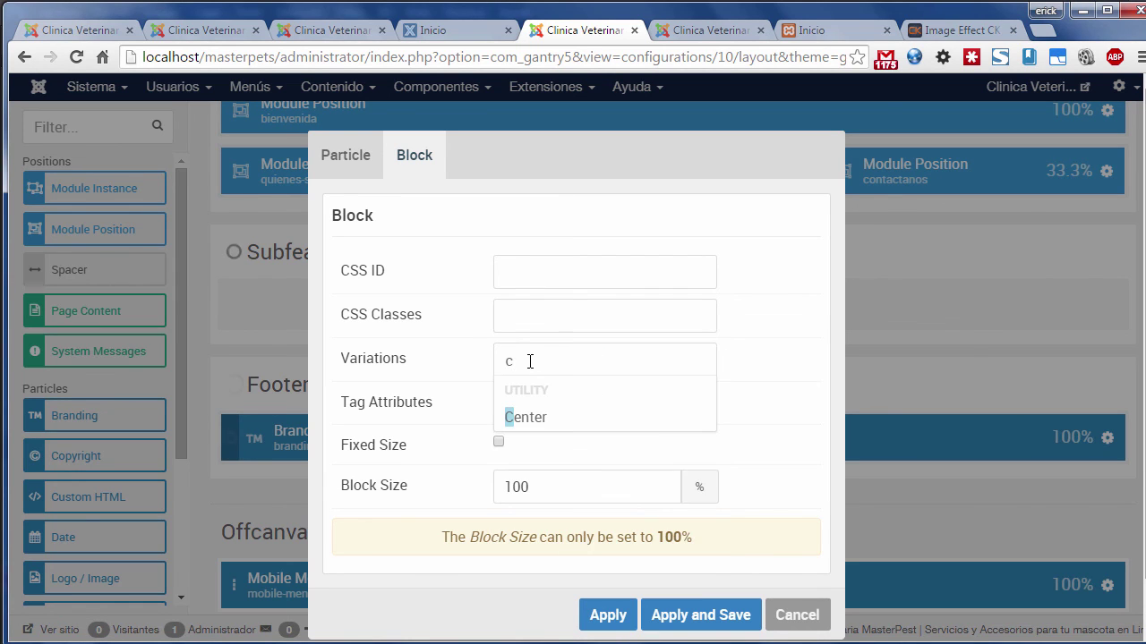
left_click(539, 417)
left_click(759, 416)
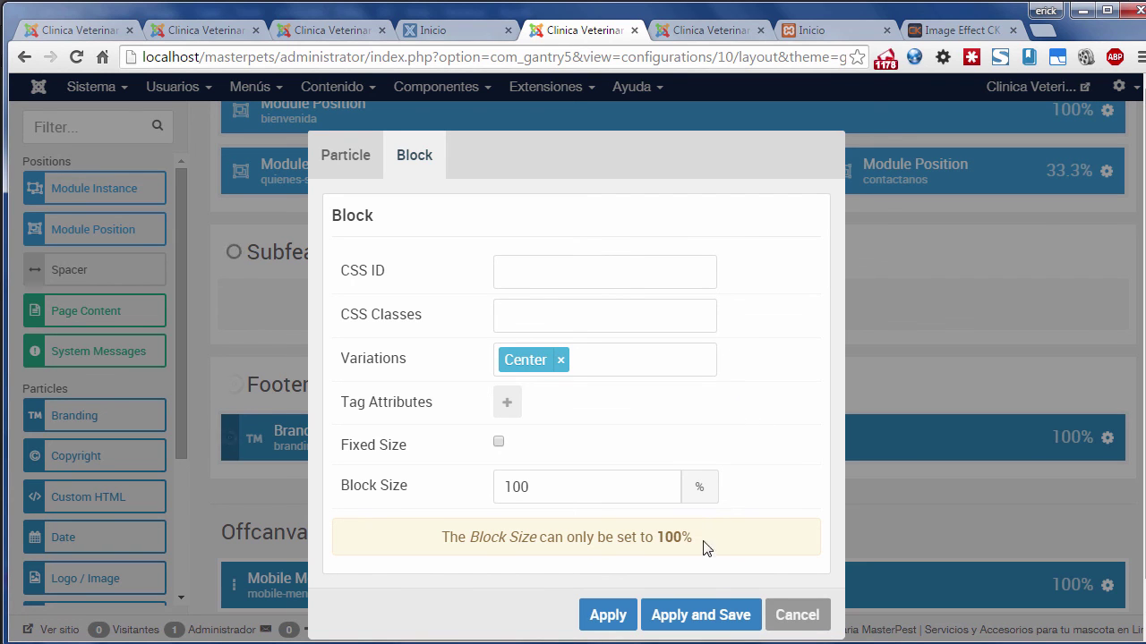
left_click(701, 616)
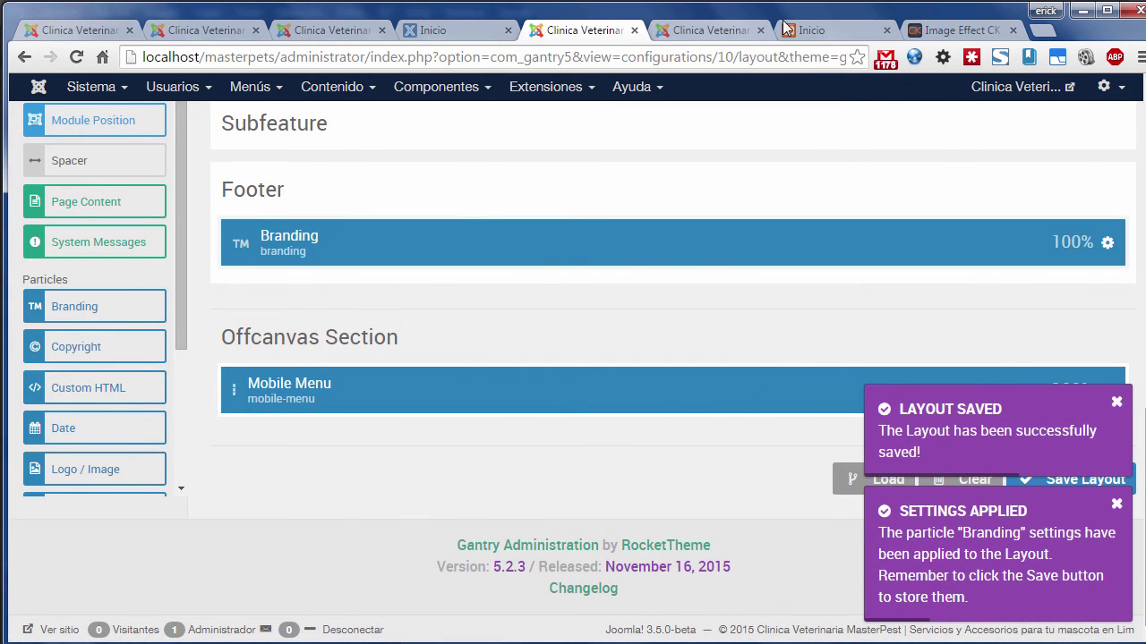
Step: Reload the home page and examine its footer, image boxes and header area
left_click(833, 30)
left_click(77, 56)
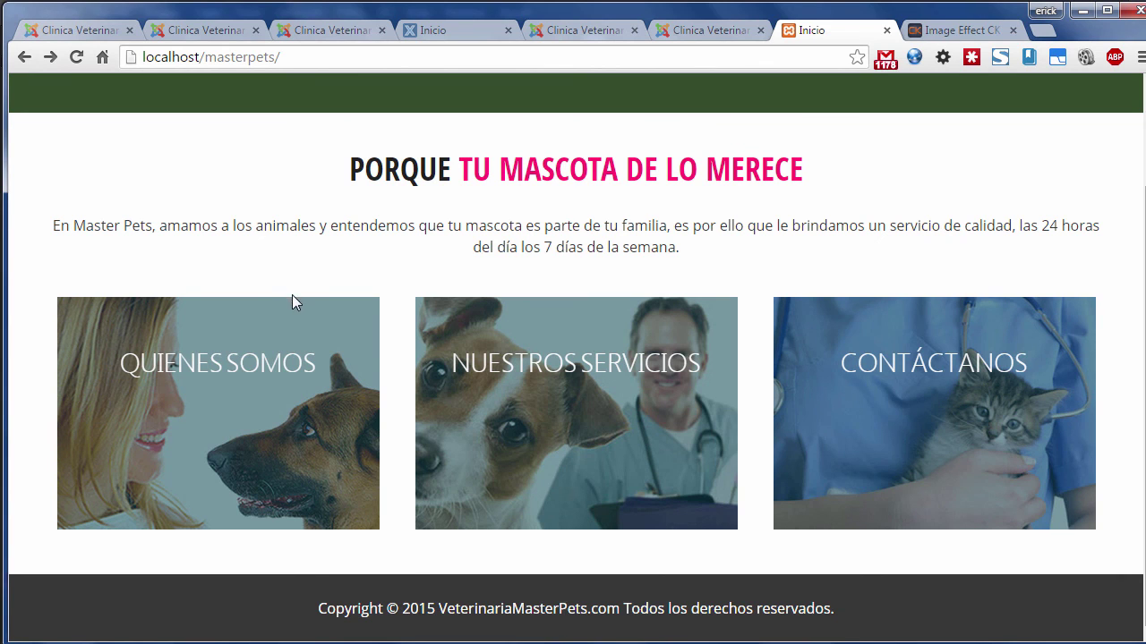
scroll(291, 294, "up", 2)
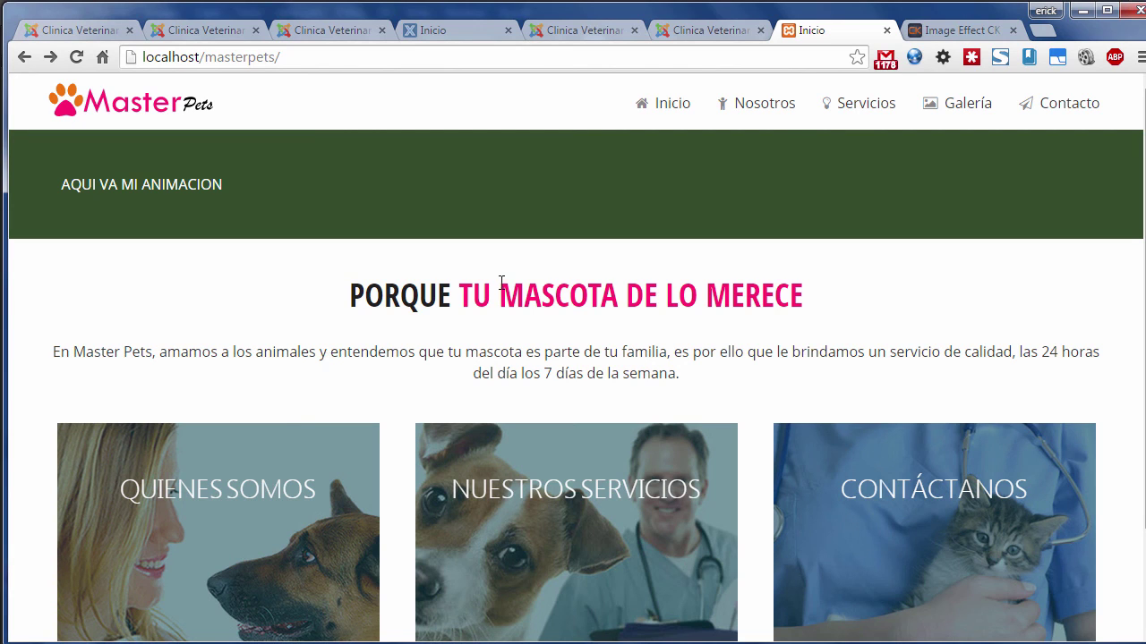
Step: View the Nosotros page and return home, and compare the home page's animation area with the pruebamasterpets reference site
left_click(775, 113)
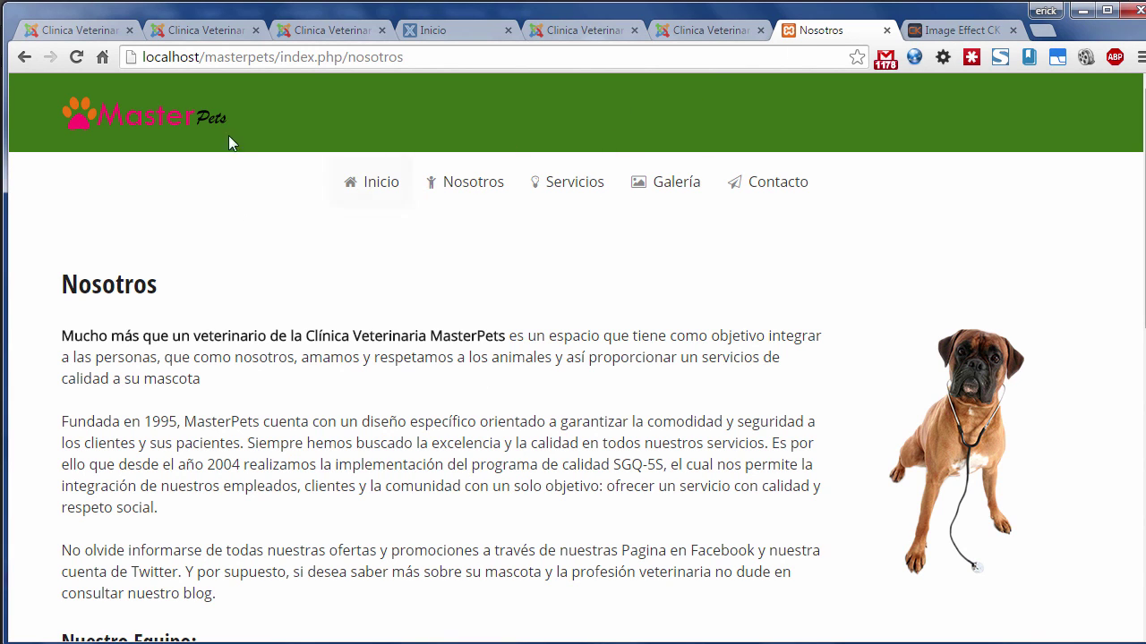
left_click(174, 118)
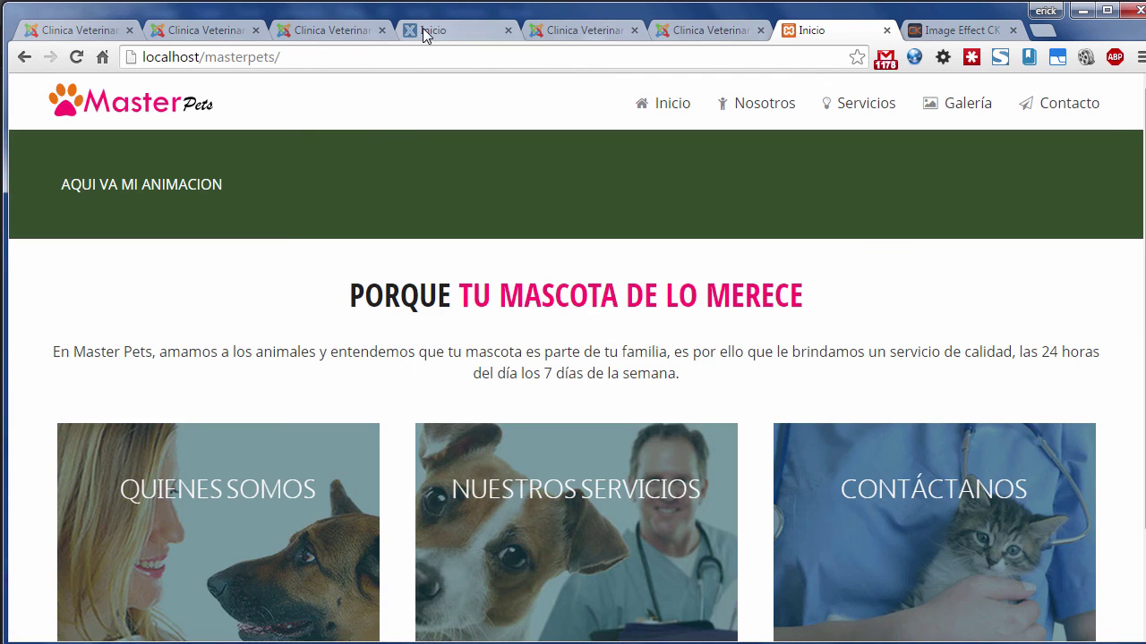
left_click(423, 29)
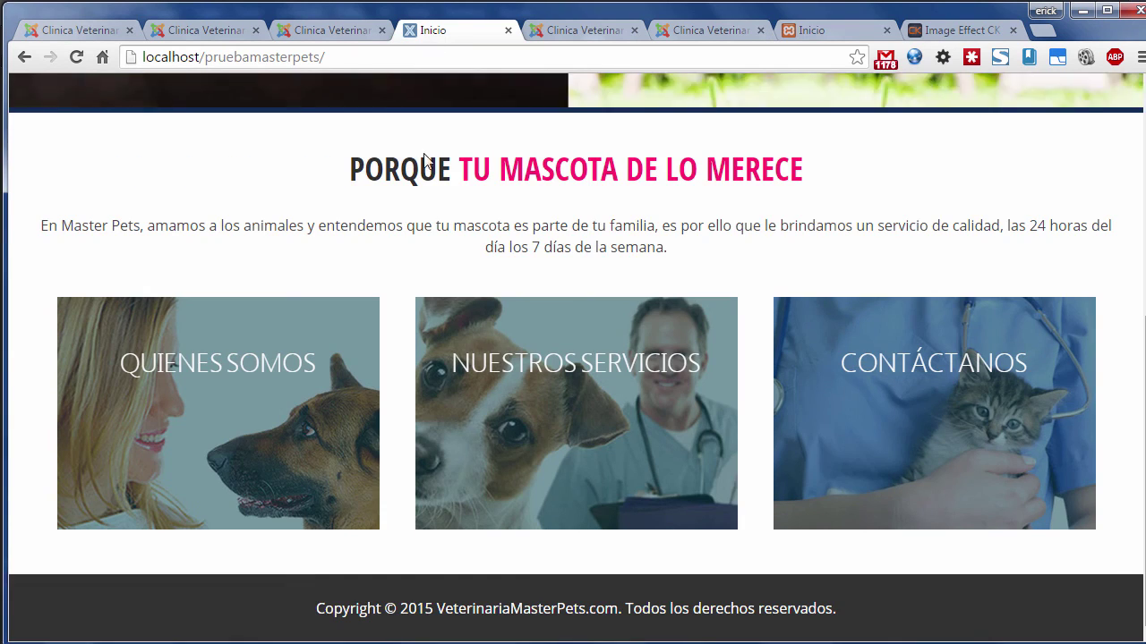
scroll(434, 264, "up", 5)
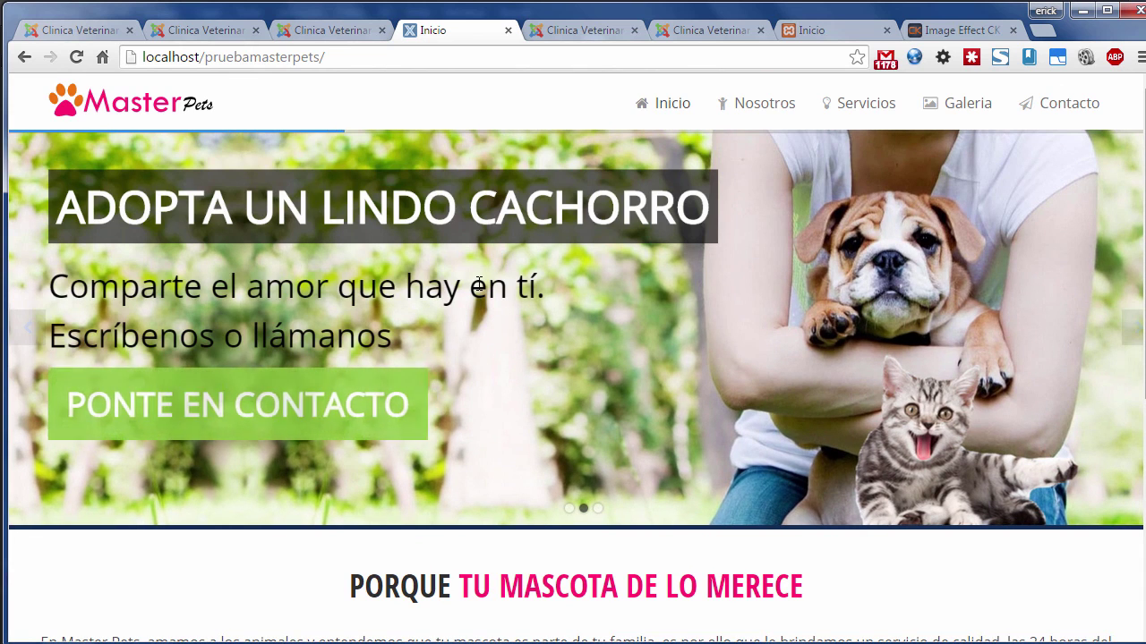